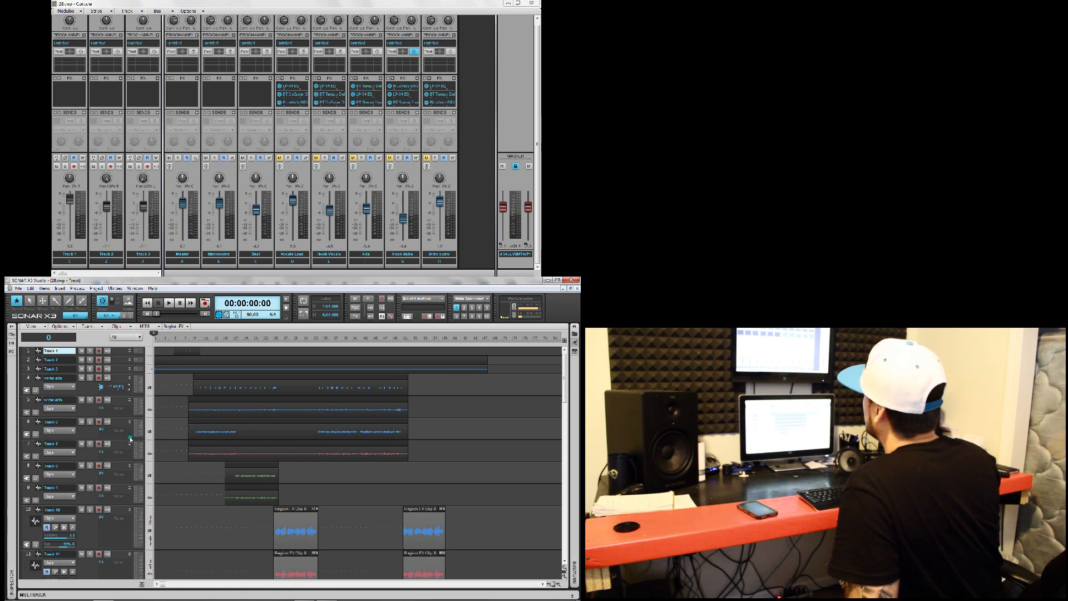
Bypass the LP-64 EQ on Track 17, solo the track and play it back without equalization
click(100, 391)
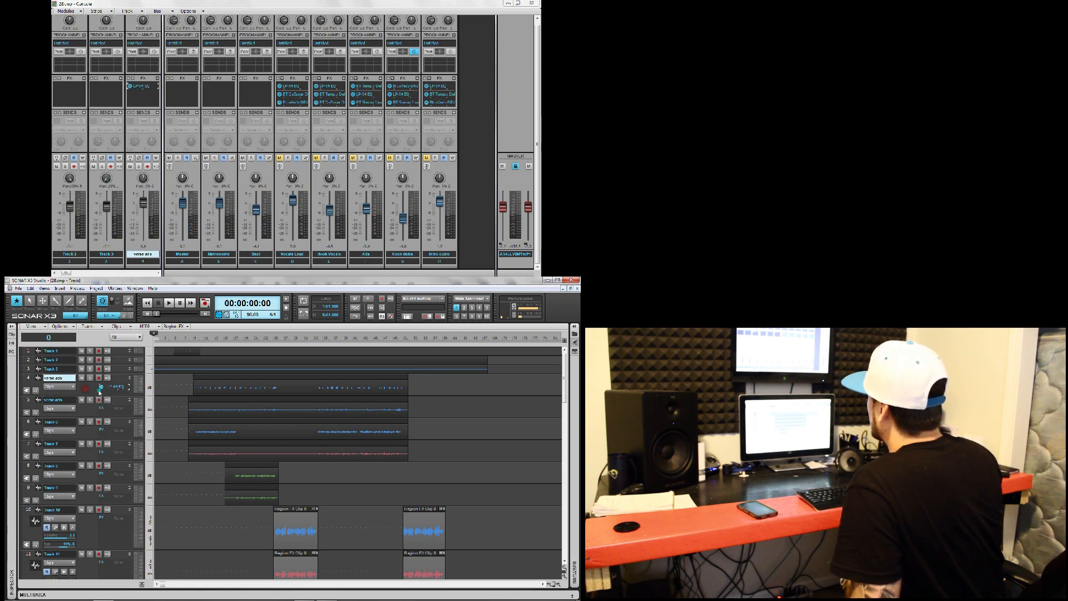
scroll(98, 400, down, 3)
scroll(95, 410, down, 3)
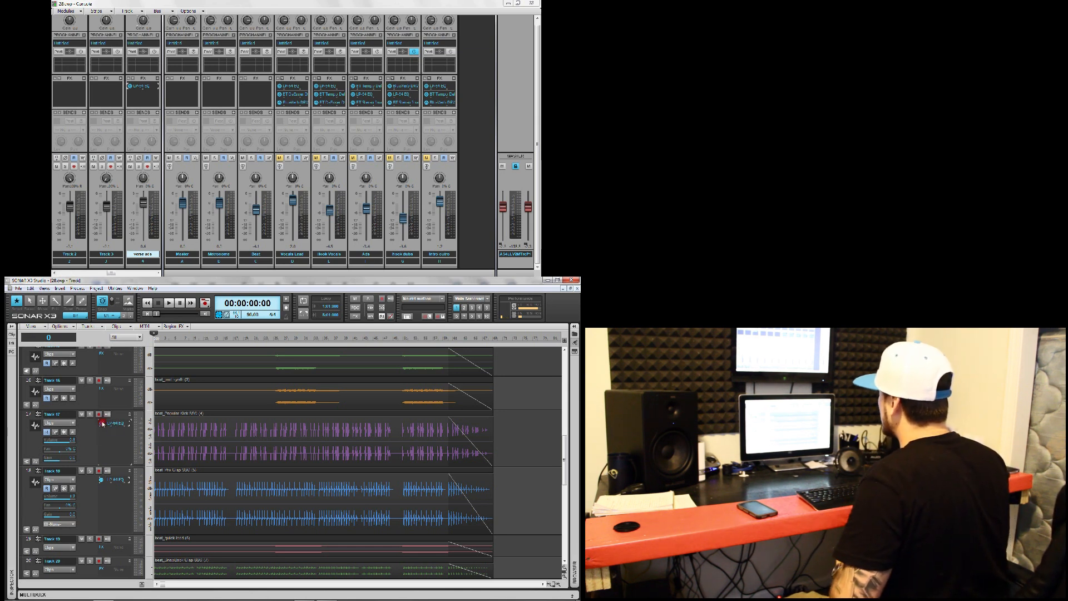
click(103, 421)
click(280, 158)
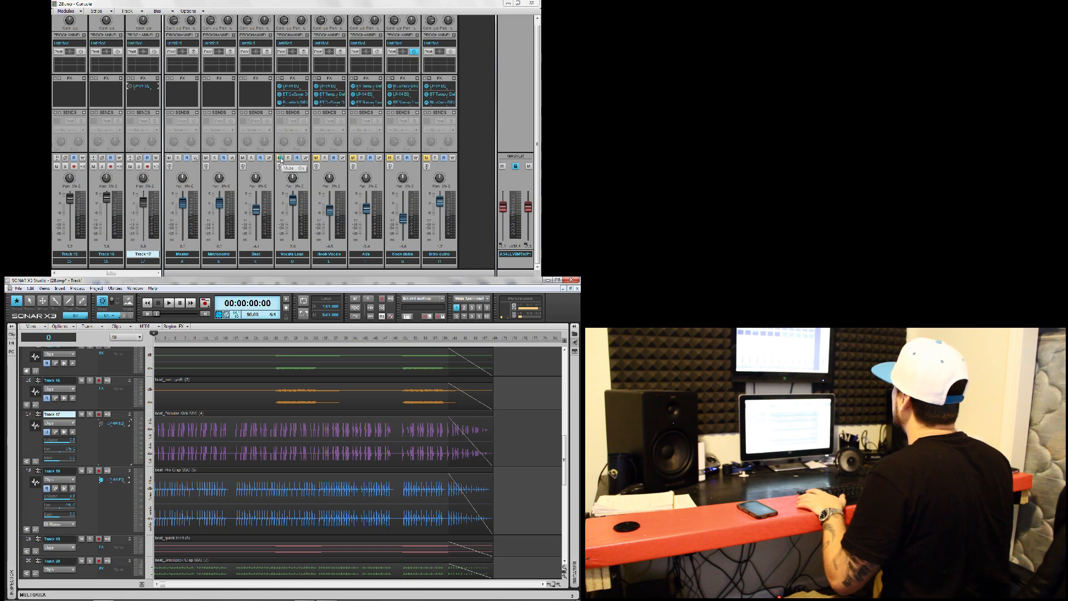
key(space)
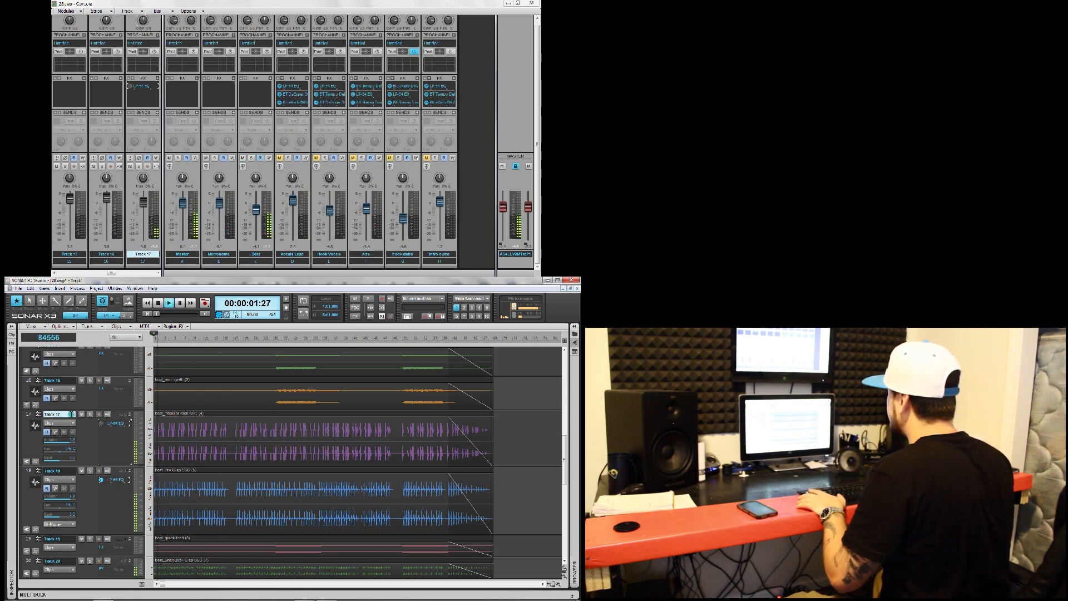
click(90, 414)
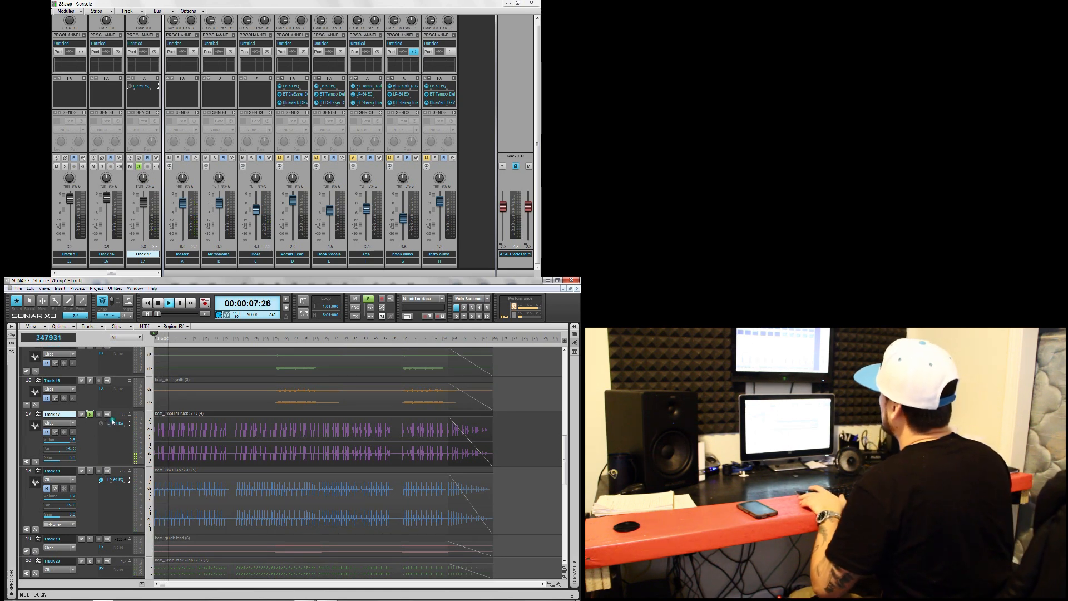
key(space)
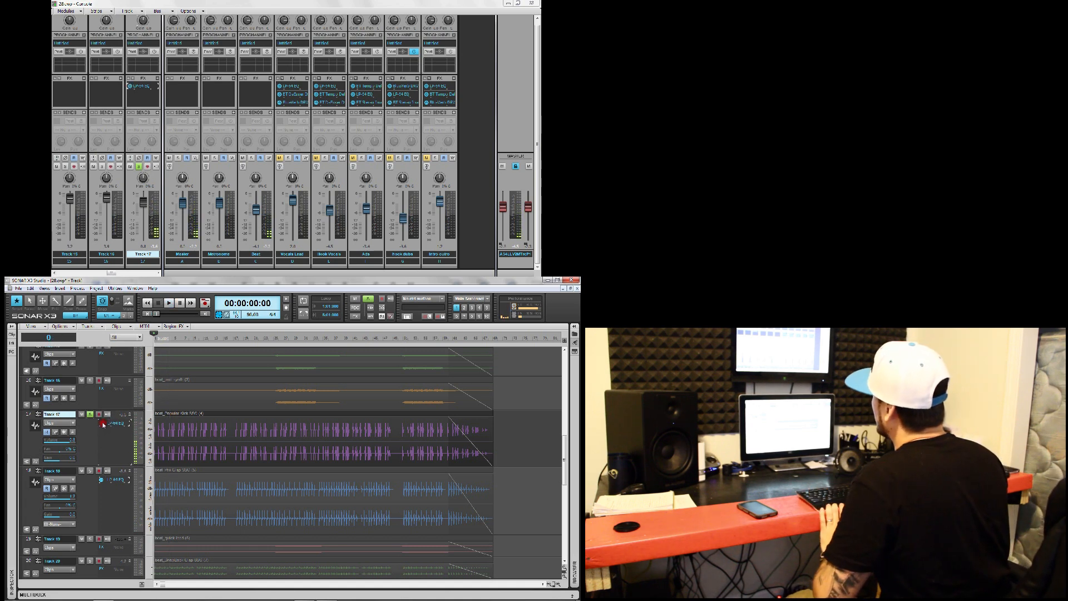
Re-enable Track 17's LP-64 EQ and open it clear of the track controls to examine its two curve points
double_click(114, 423)
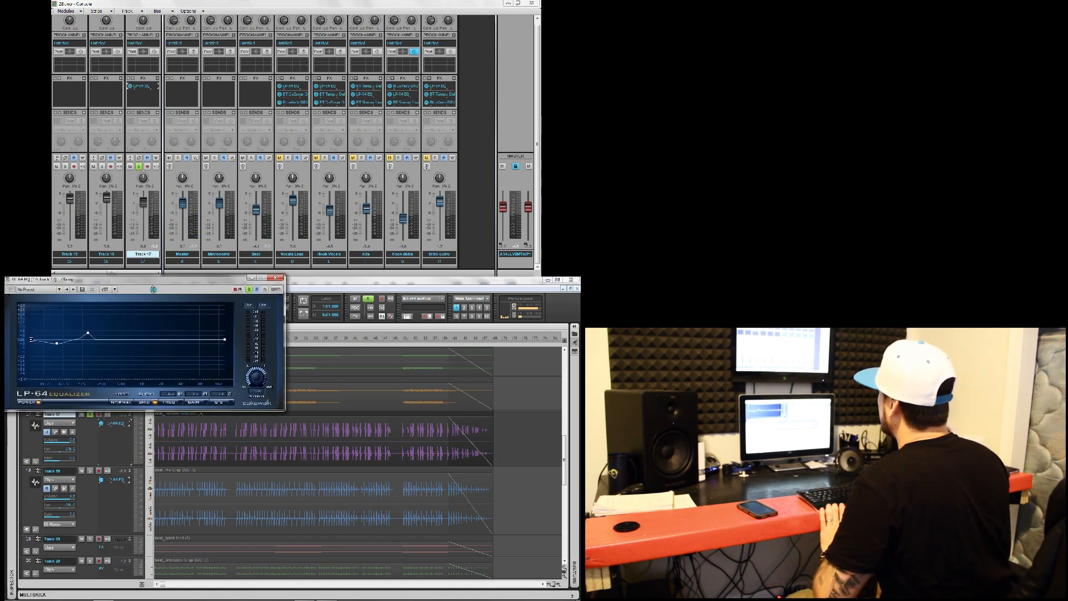
drag(159, 284, 321, 402)
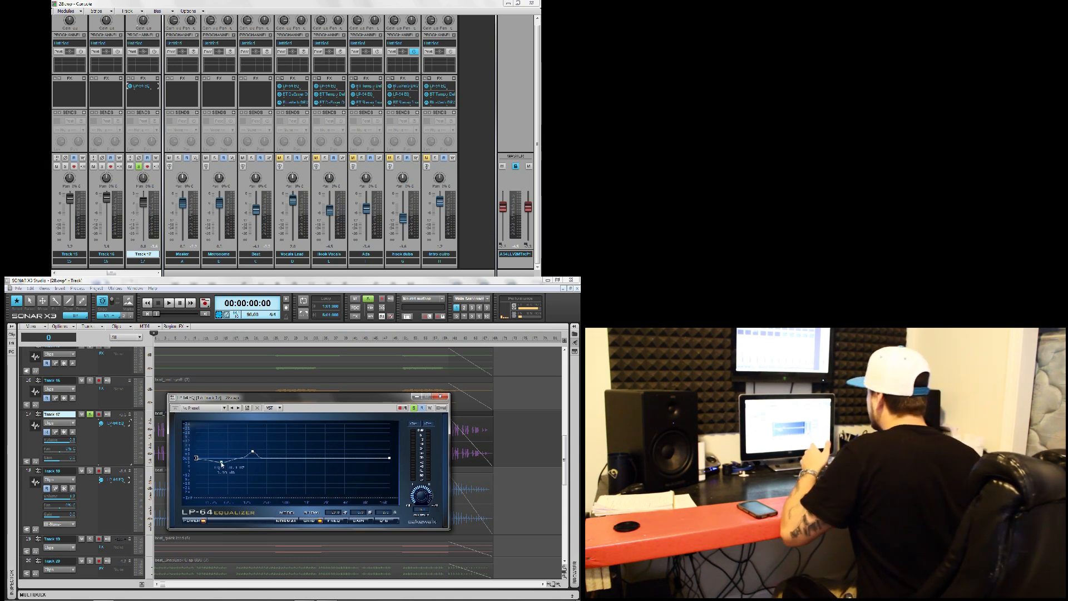
click(221, 463)
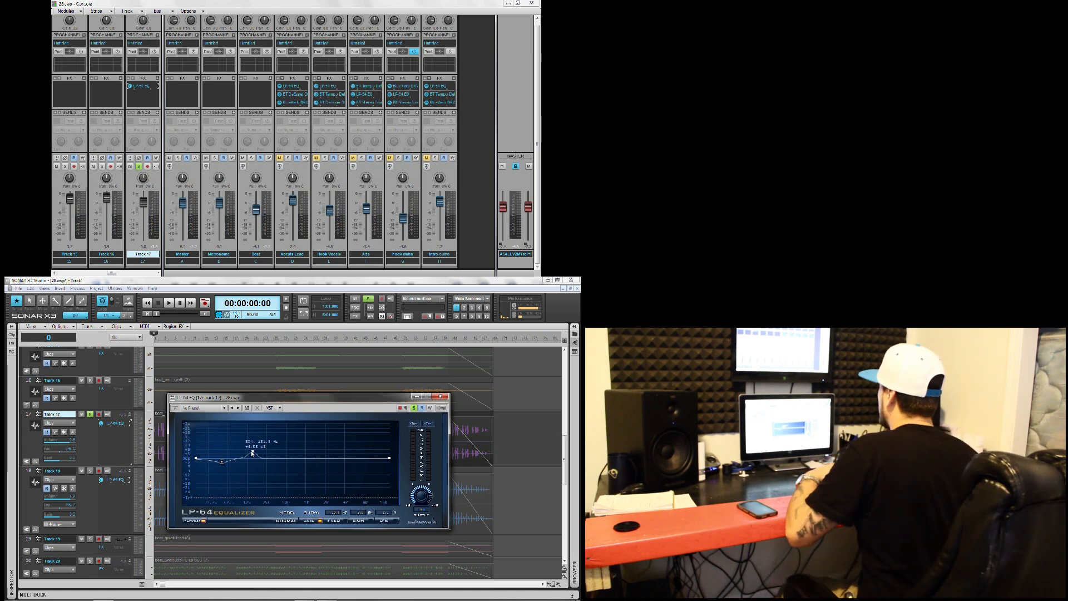
Close Track 17's equalizer and compare the track during playback with the EQ bypassed and enabled
key(space)
click(441, 396)
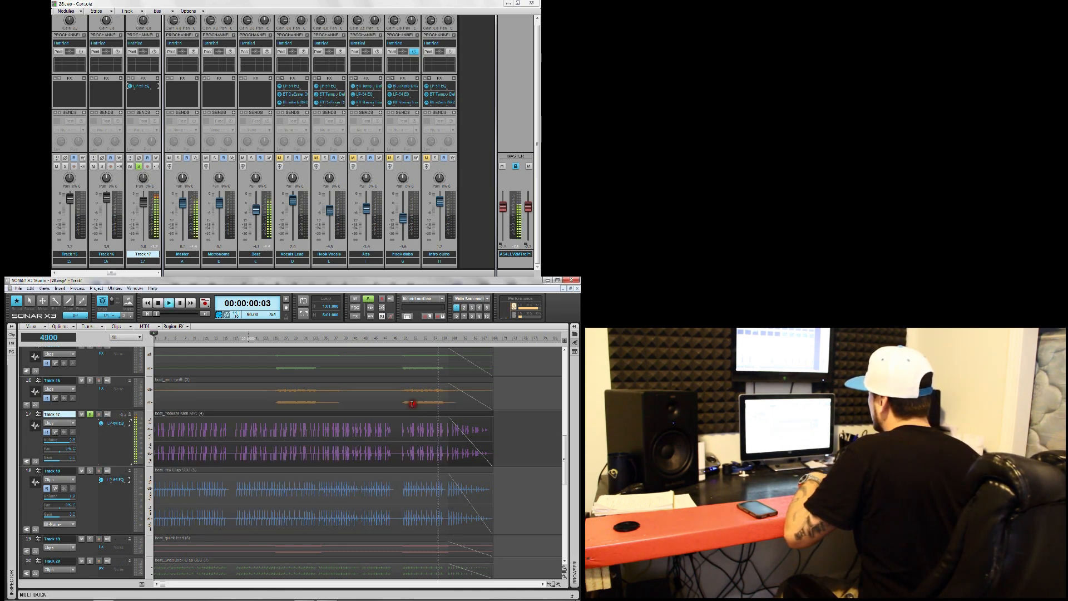
click(101, 423)
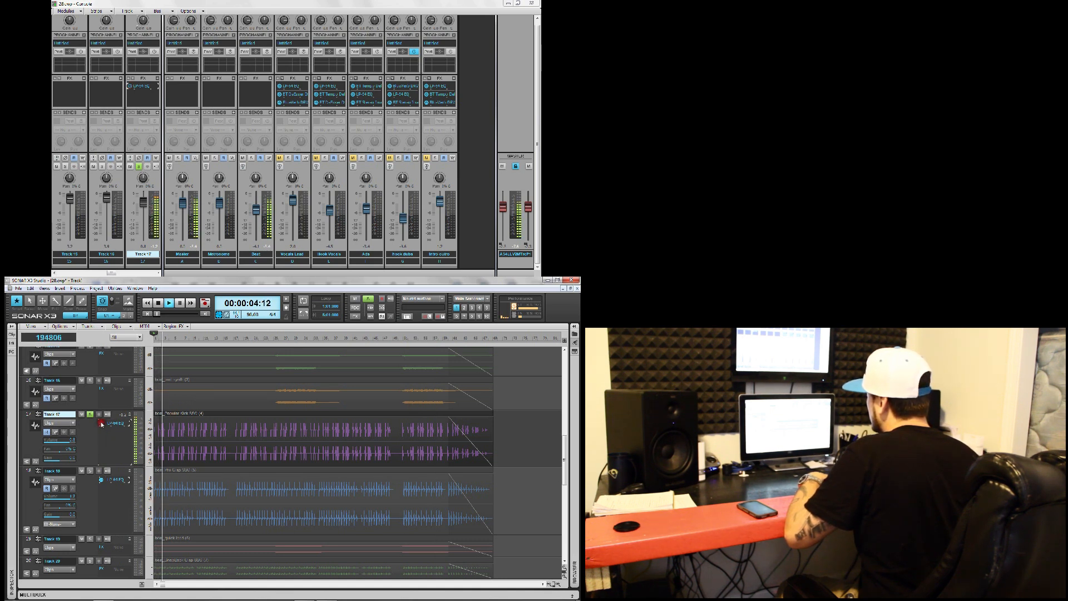
click(100, 423)
key(space)
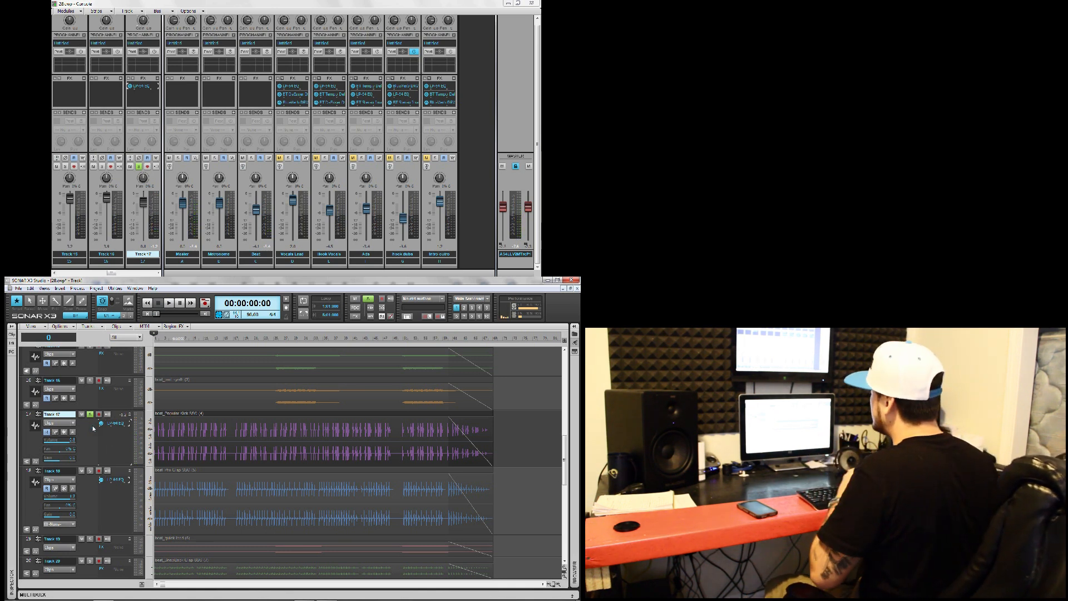
Solo Track 24 with its LP-64 EQ bypassed, mute Track 18, and play the track back
scroll(92, 428, down, 2)
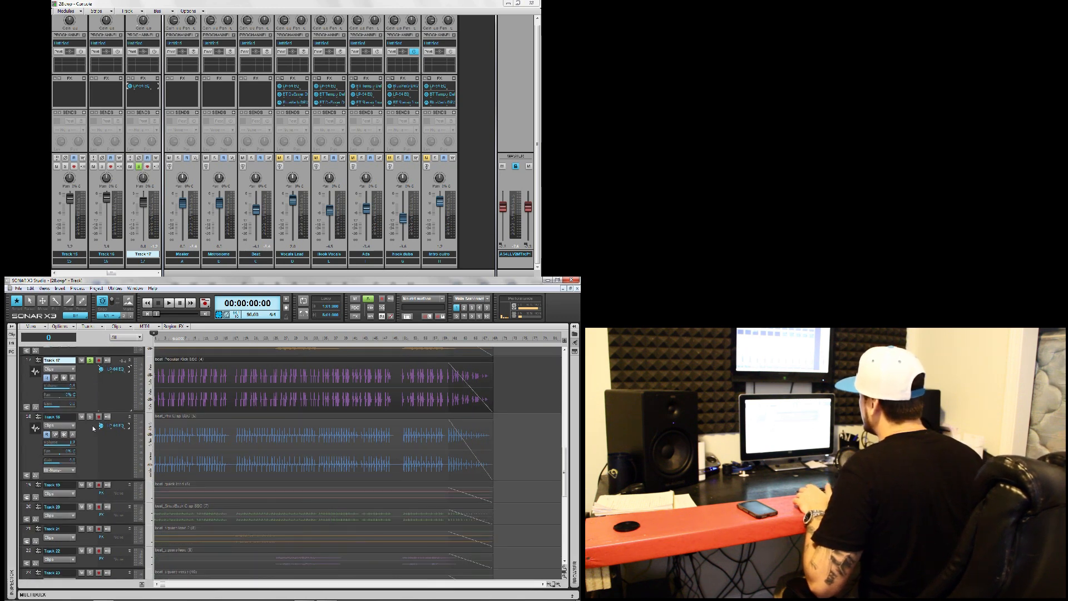
scroll(93, 428, down, 4)
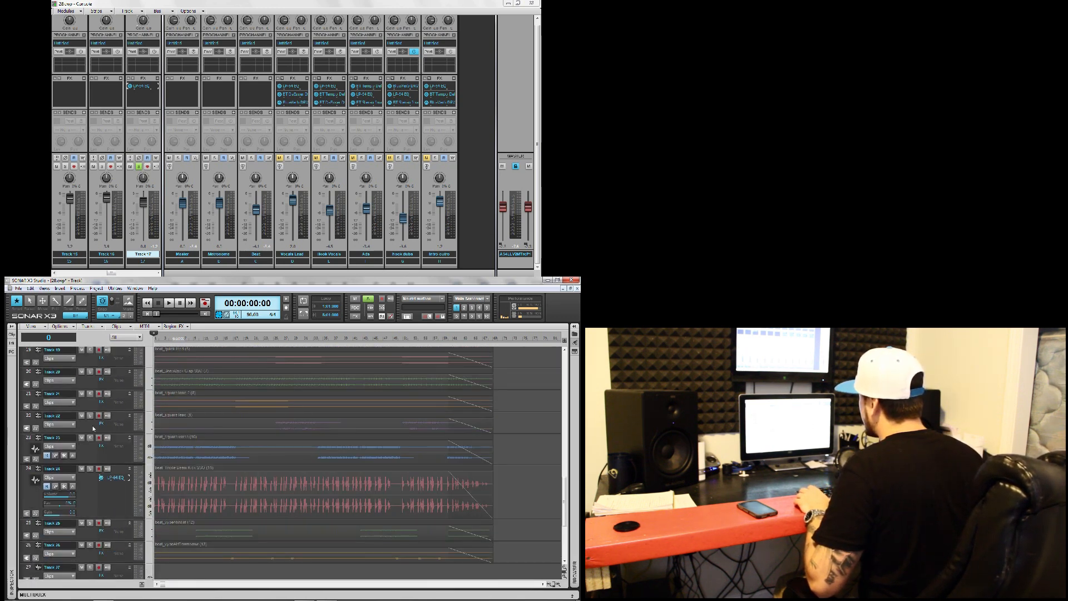
click(91, 469)
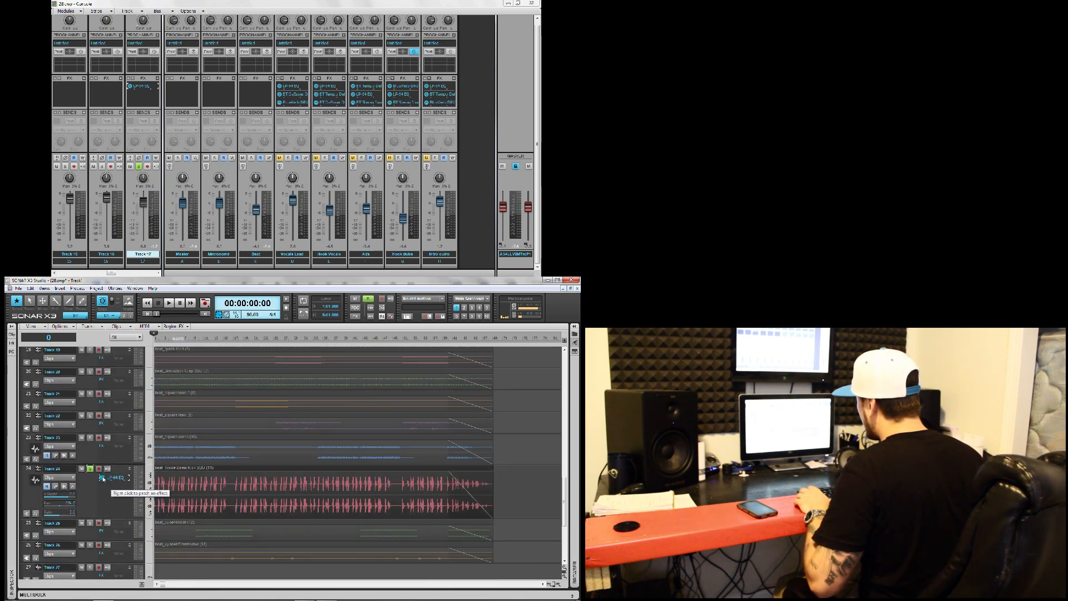
scroll(102, 477, up, 4)
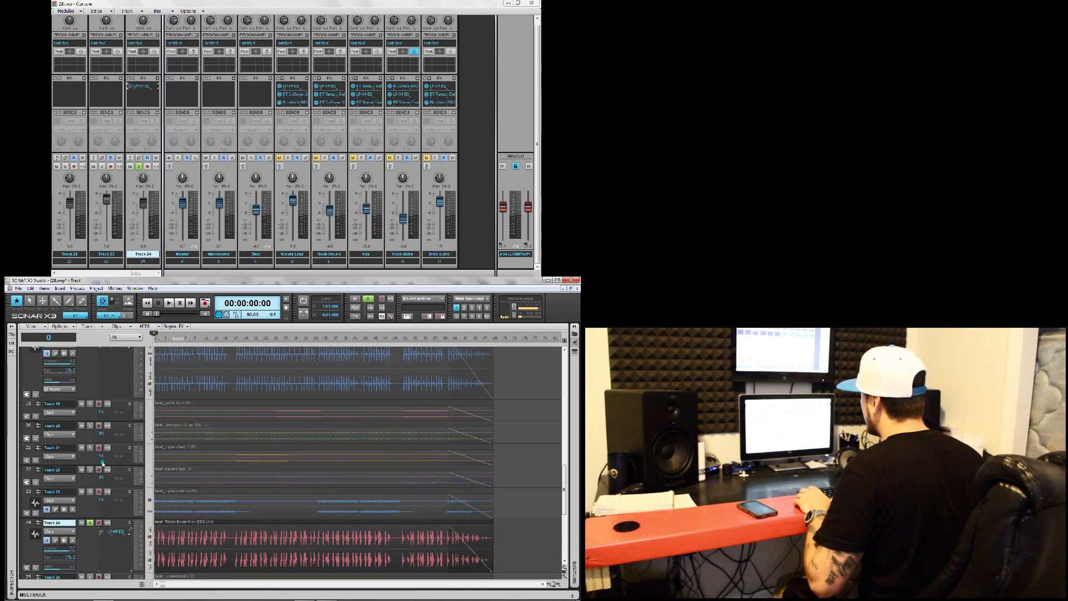
scroll(106, 403, down, 3)
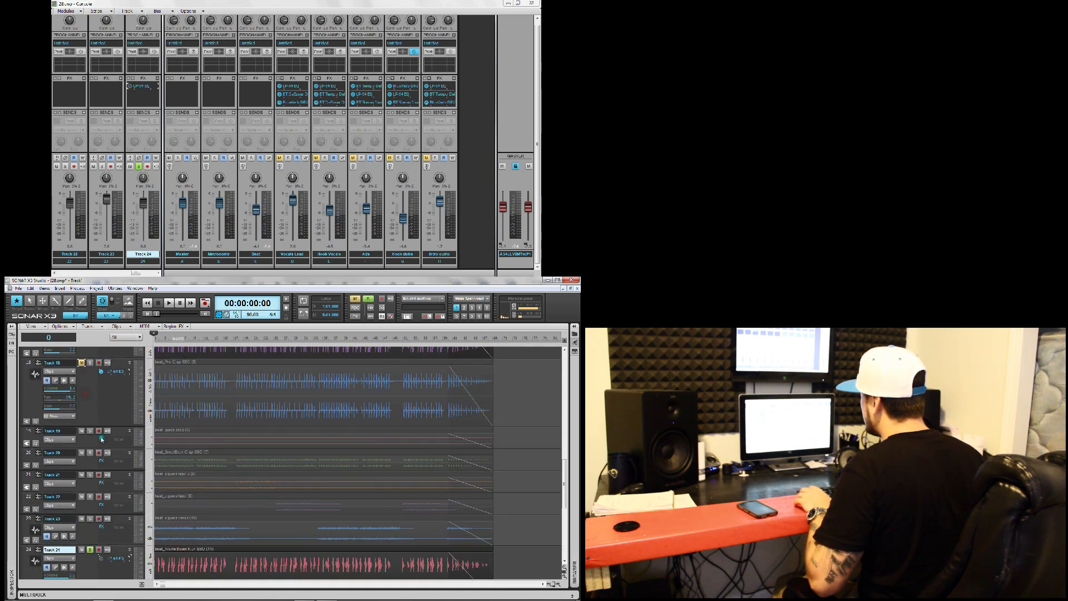
key(space)
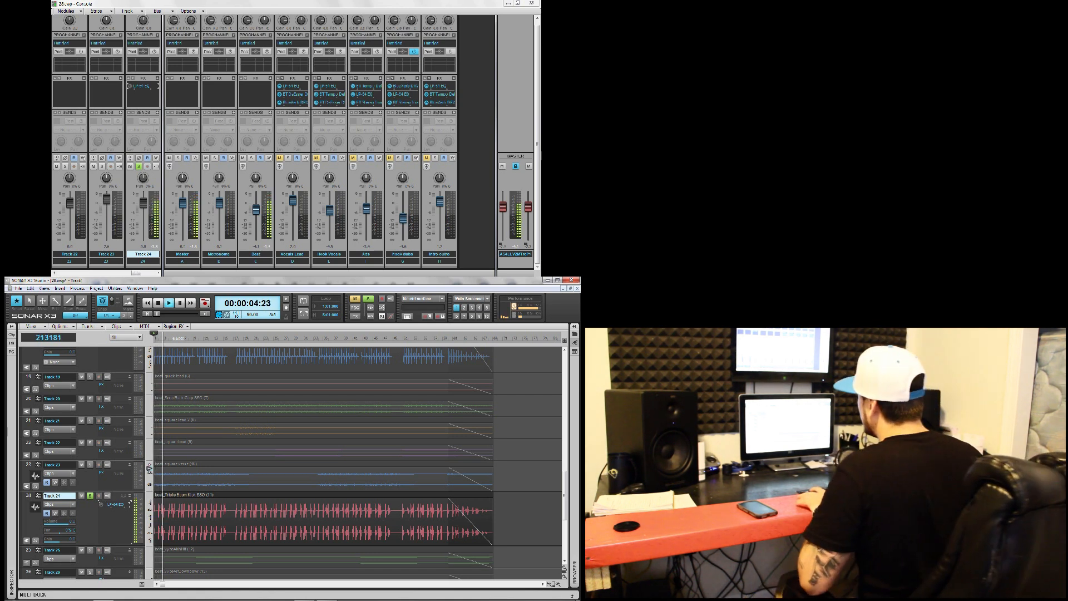
key(space)
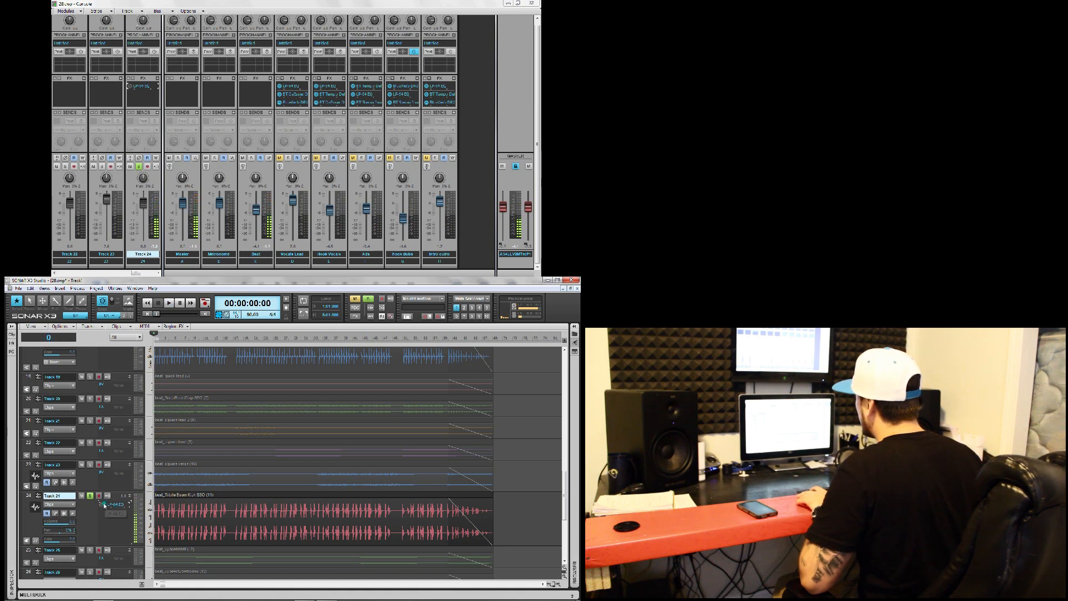
Examine the low-frequency point in Track 24's LP-64 EQ and play the track with the EQ enabled
double_click(113, 506)
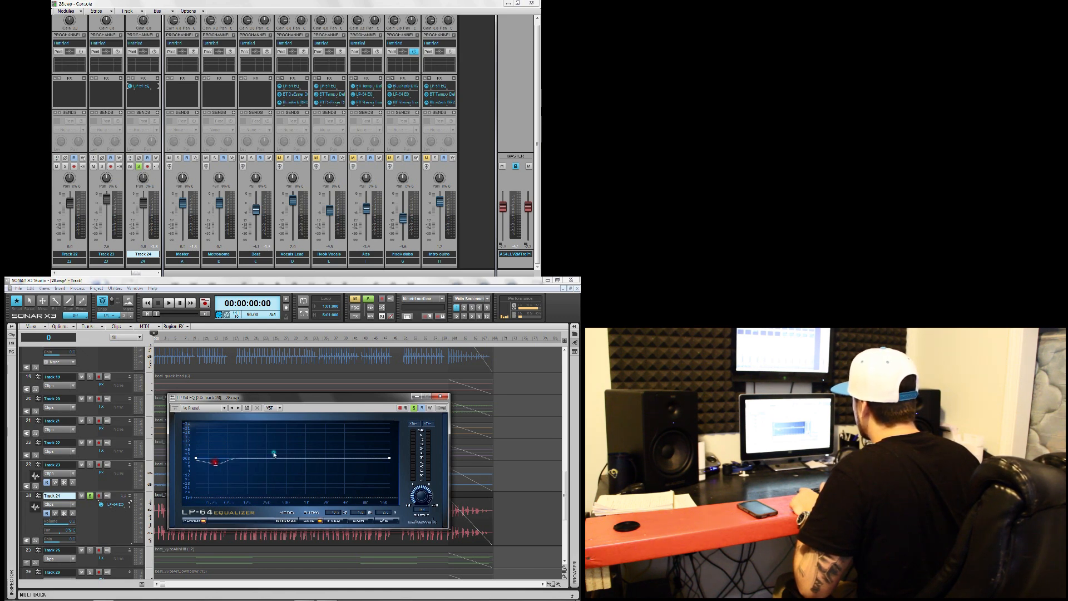
key(space)
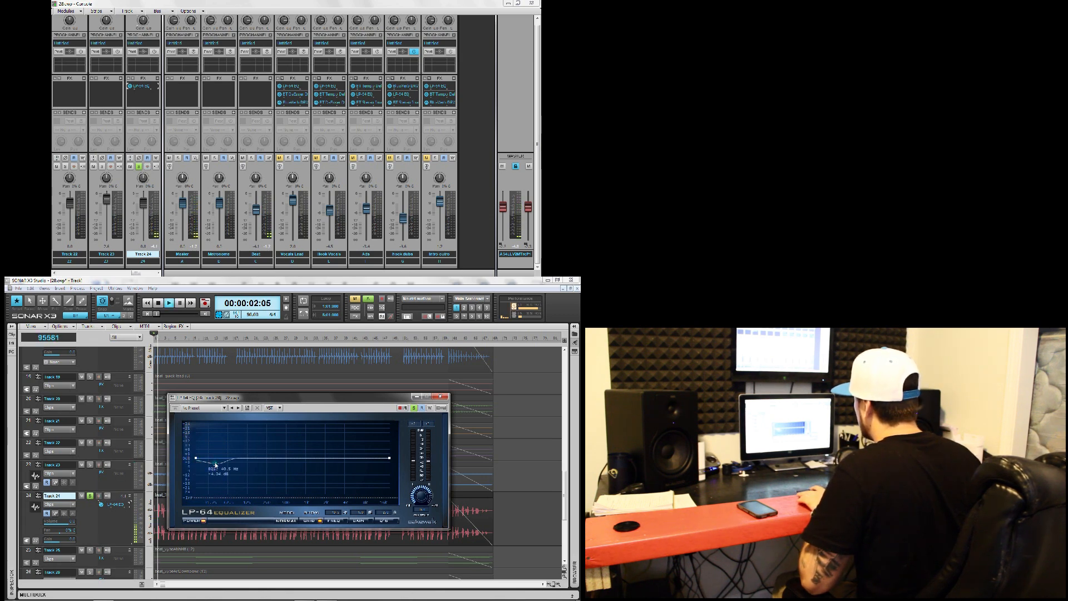
key(space)
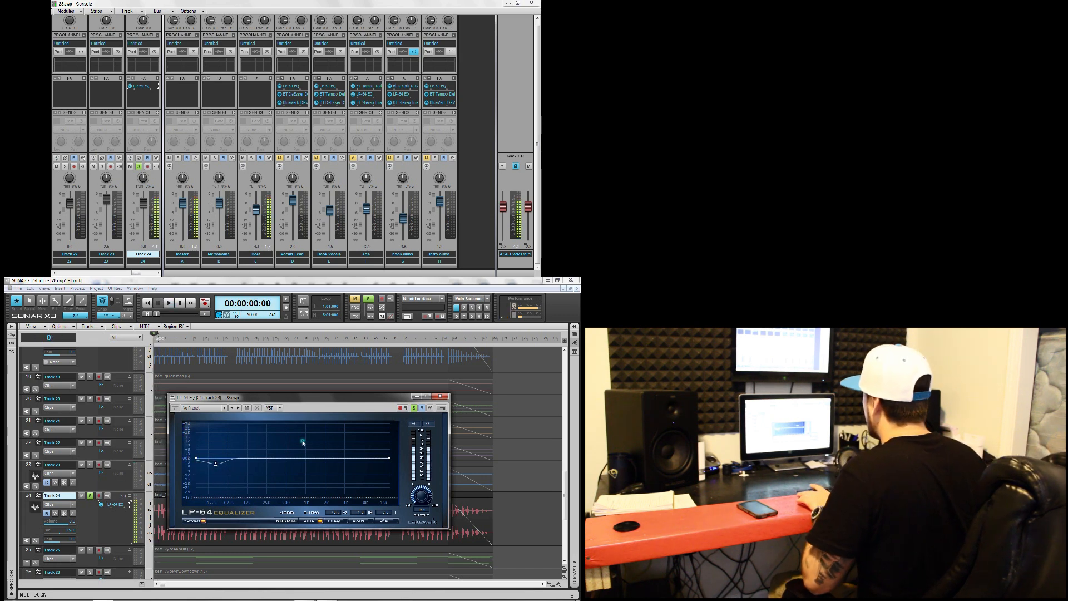
click(439, 396)
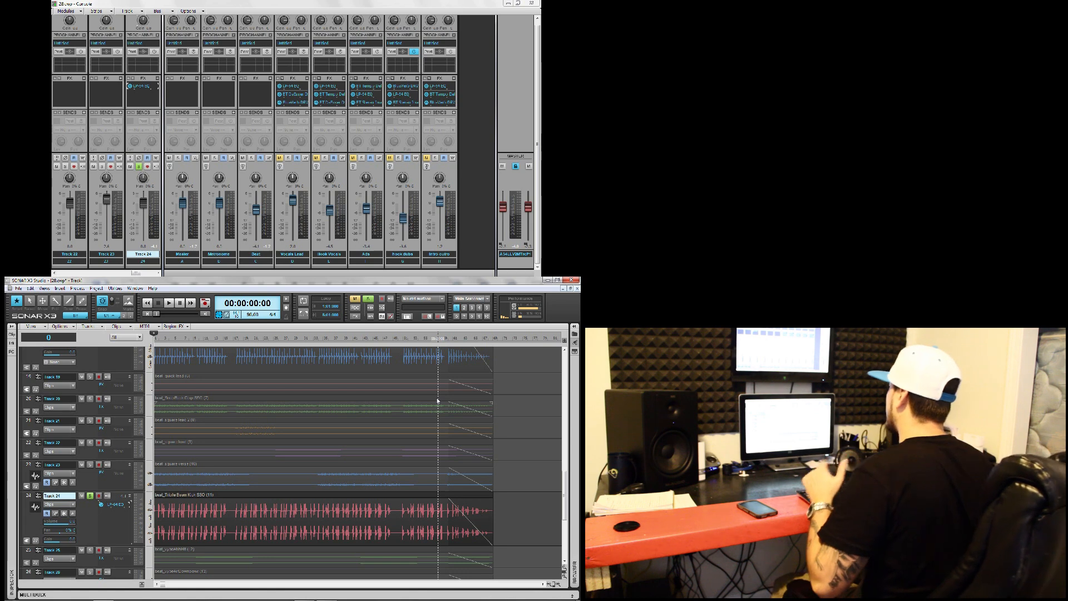
Clear the solo on Tracks 24 and 17 and unmute Track 18
click(90, 495)
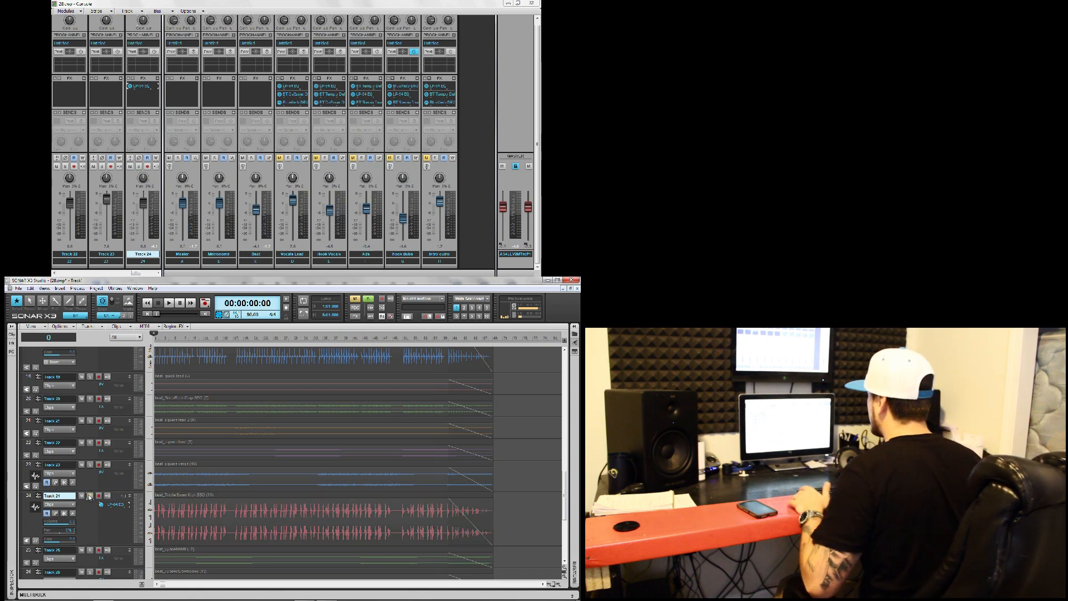
scroll(89, 497, up, 3)
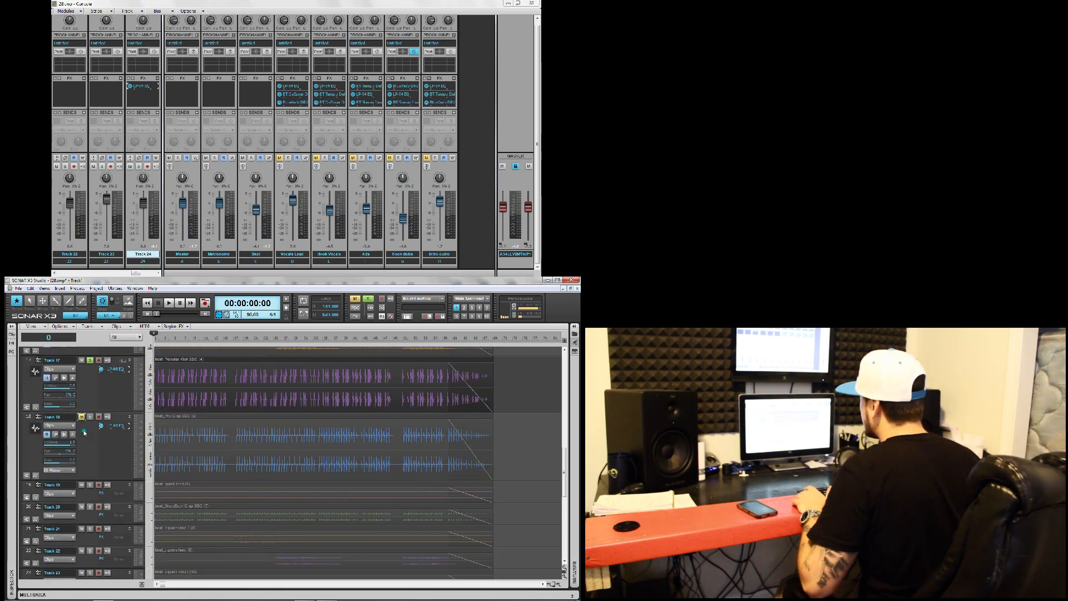
scroll(94, 409, up, 2)
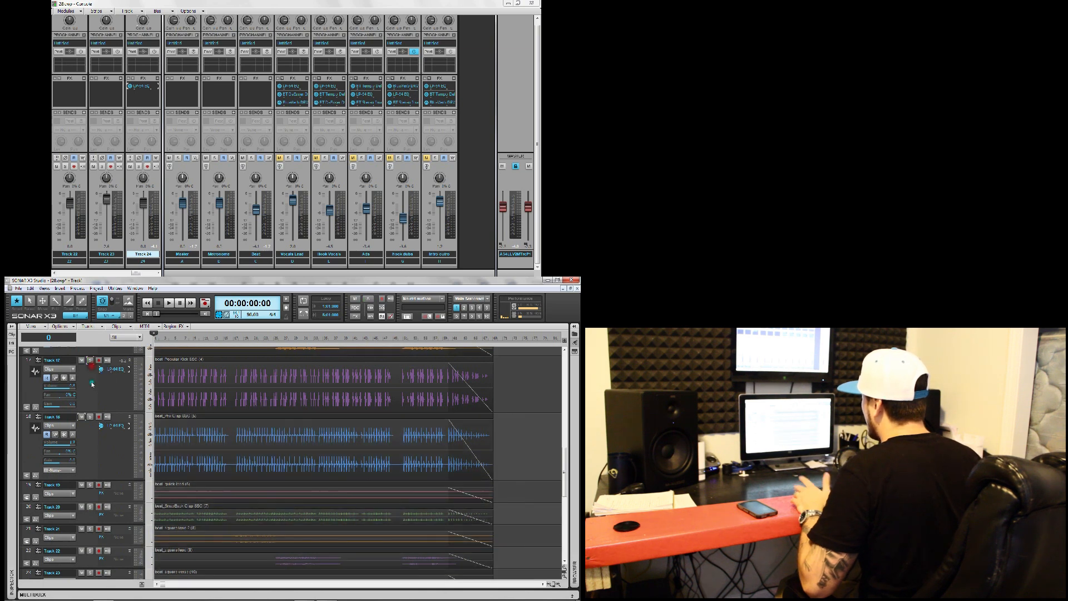
scroll(95, 407, up, 3)
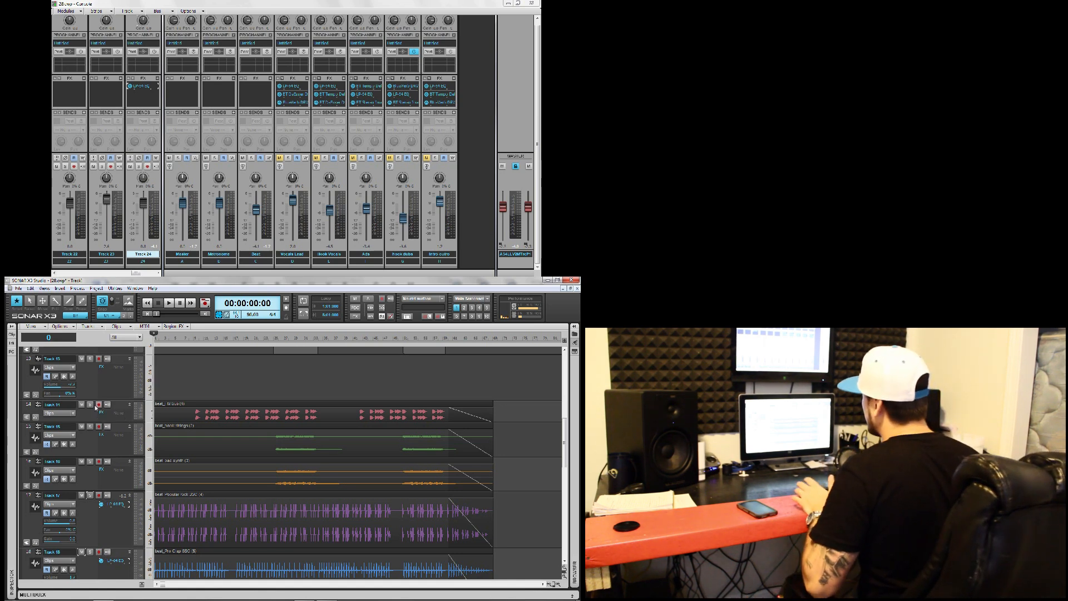
Solo Track 18 with its LP-64 EQ bypassed and play the clap back
scroll(88, 457, up, 1)
scroll(87, 458, down, 1)
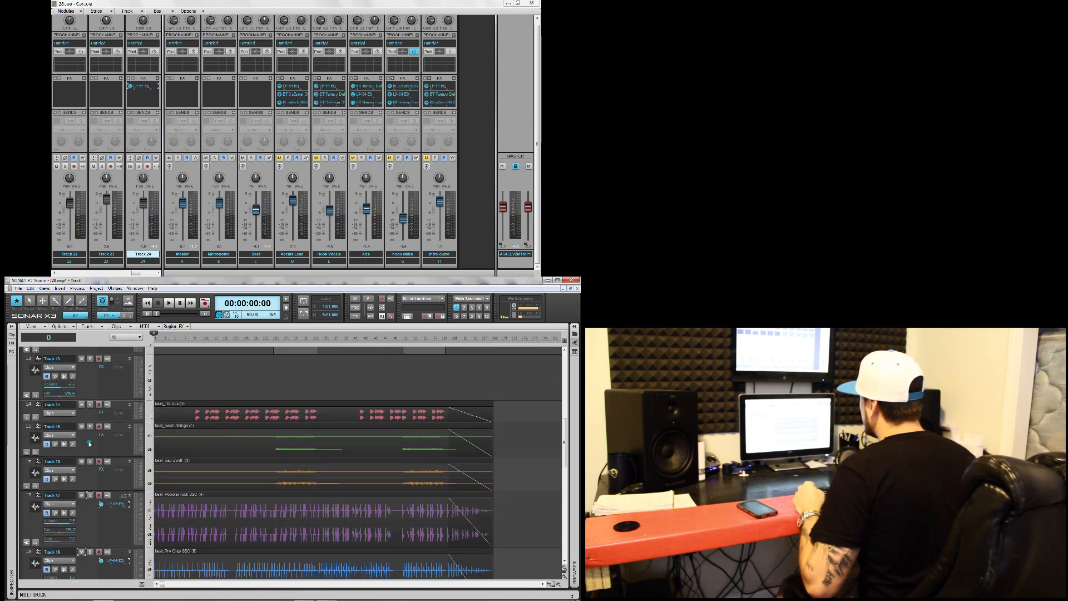
scroll(89, 444, down, 1)
scroll(87, 418, down, 3)
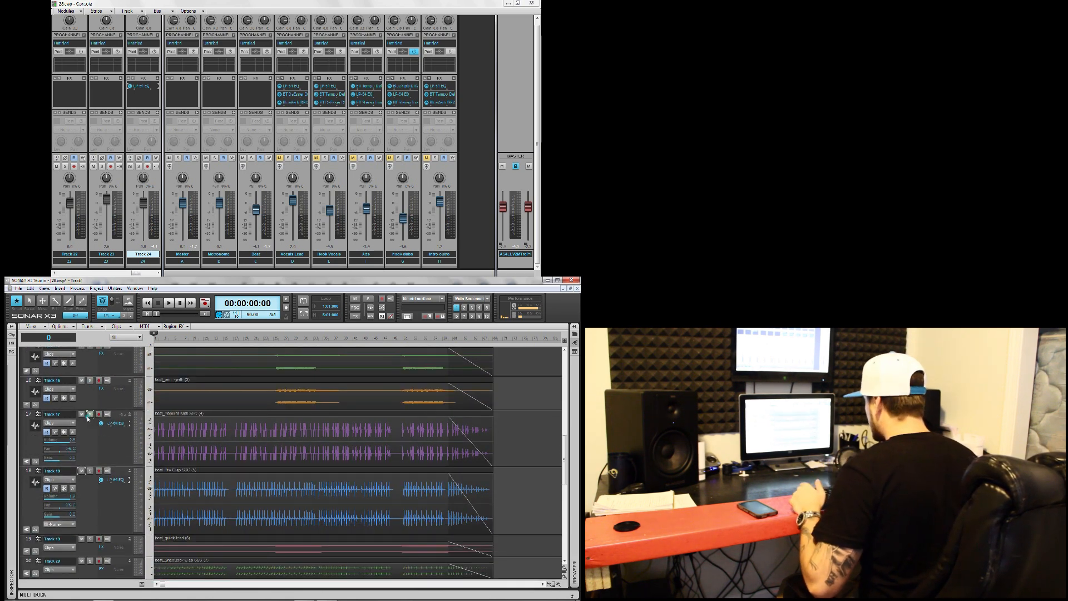
scroll(88, 420, down, 2)
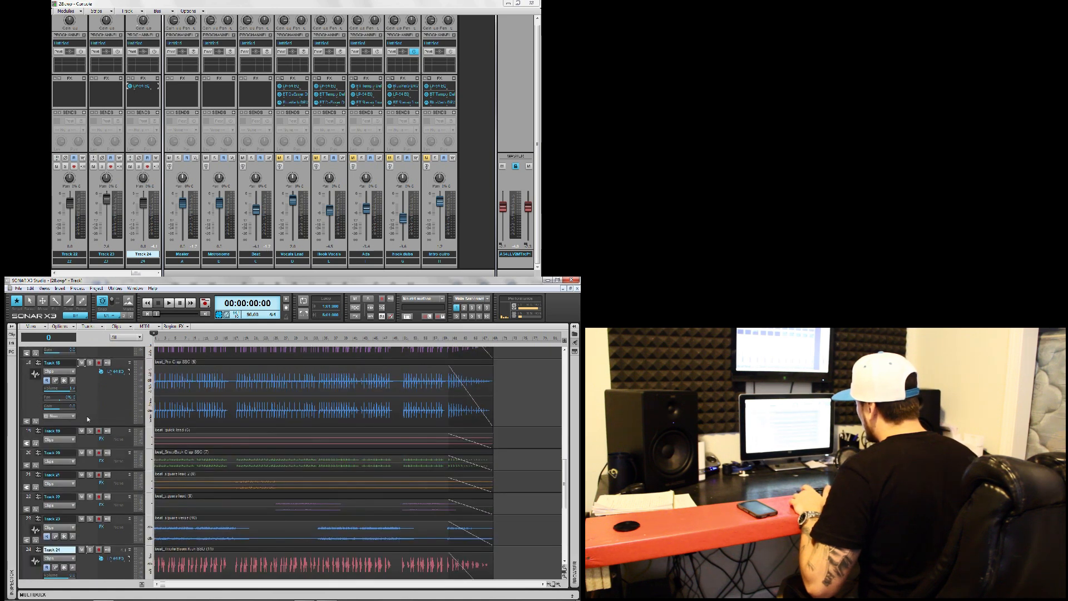
click(89, 362)
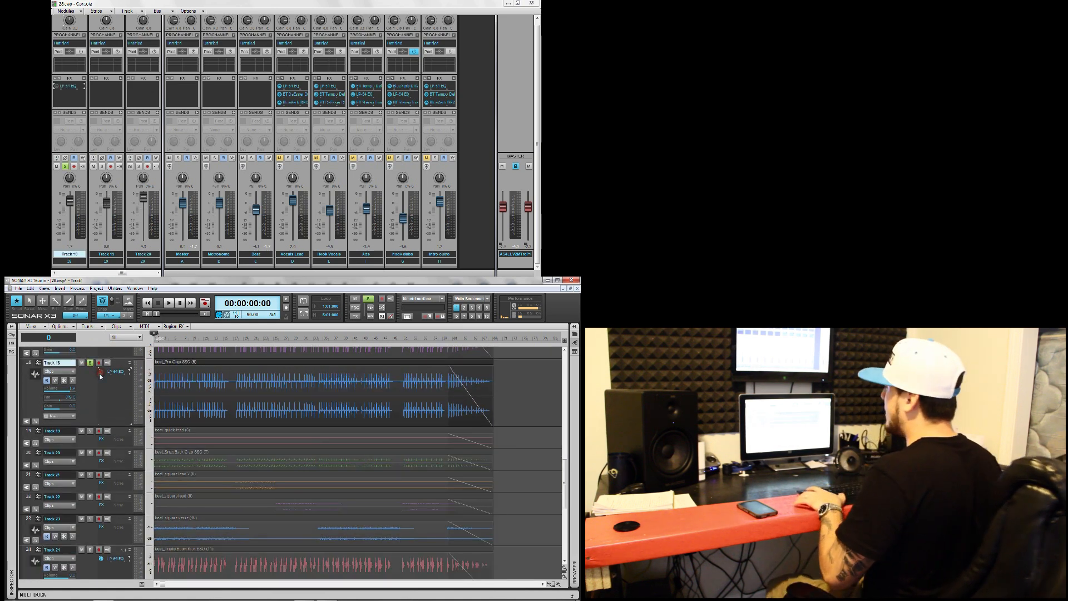
key(space)
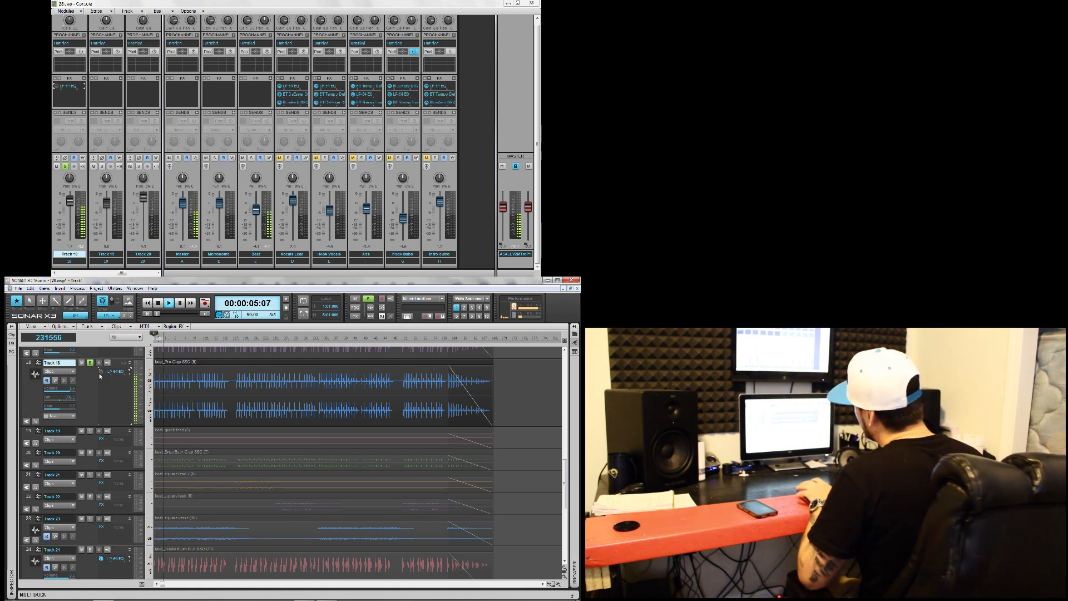
key(space)
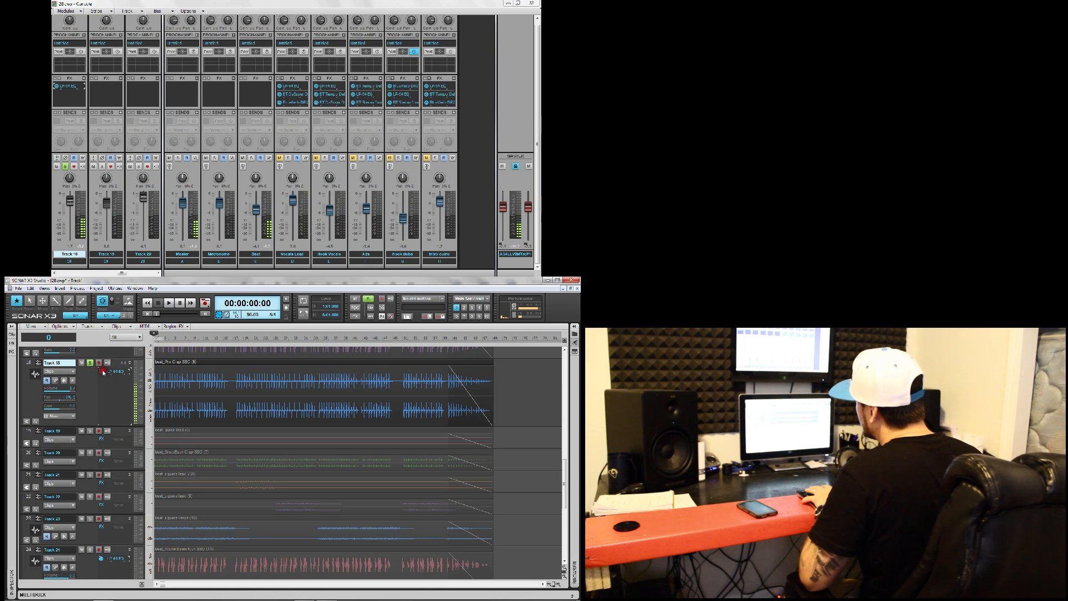
Open Track 18's LP-64 EQ with the effect enabled, select its midrange point, and play the soloed clap
double_click(104, 371)
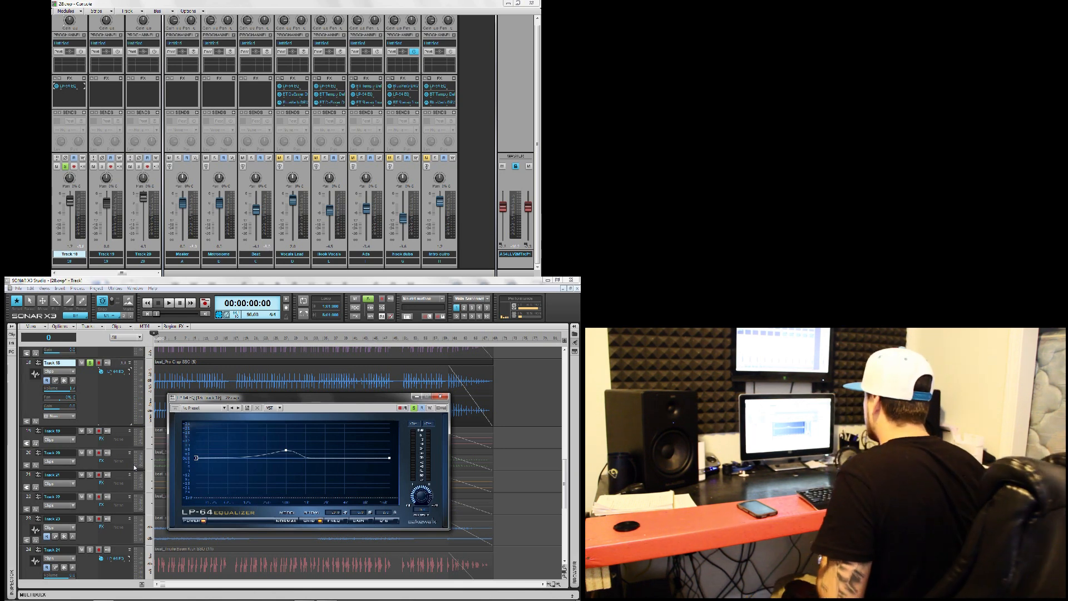
mouse_move(286, 451)
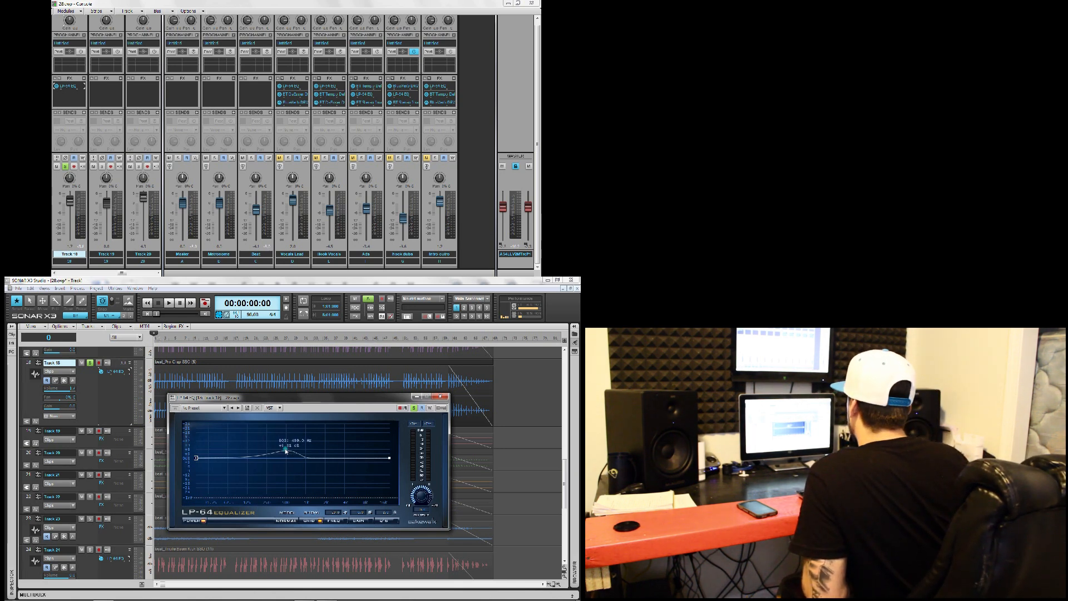
drag(249, 399, 246, 410)
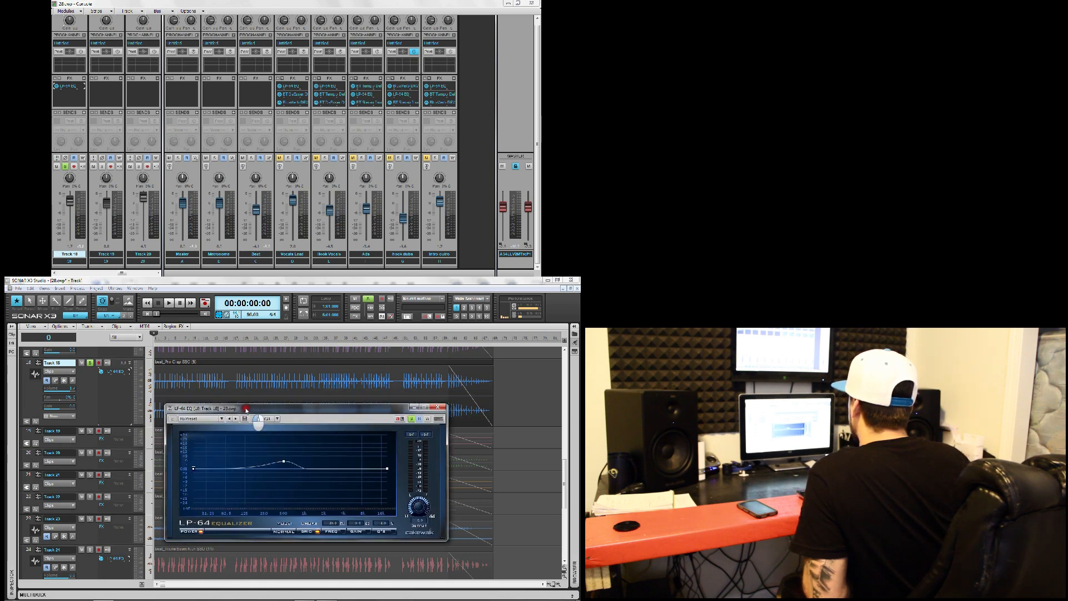
click(284, 462)
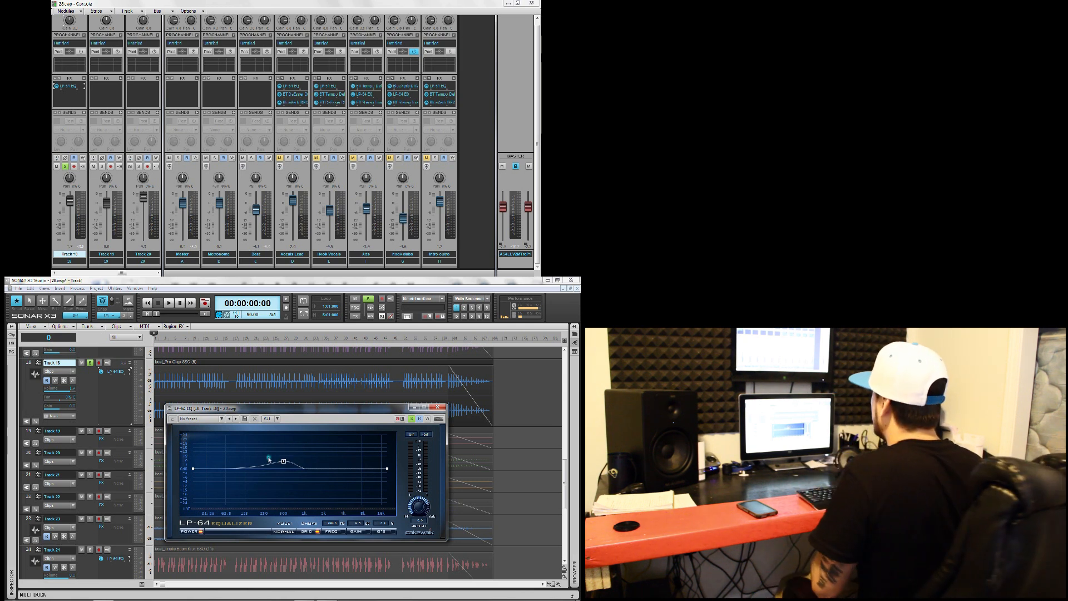
key(space)
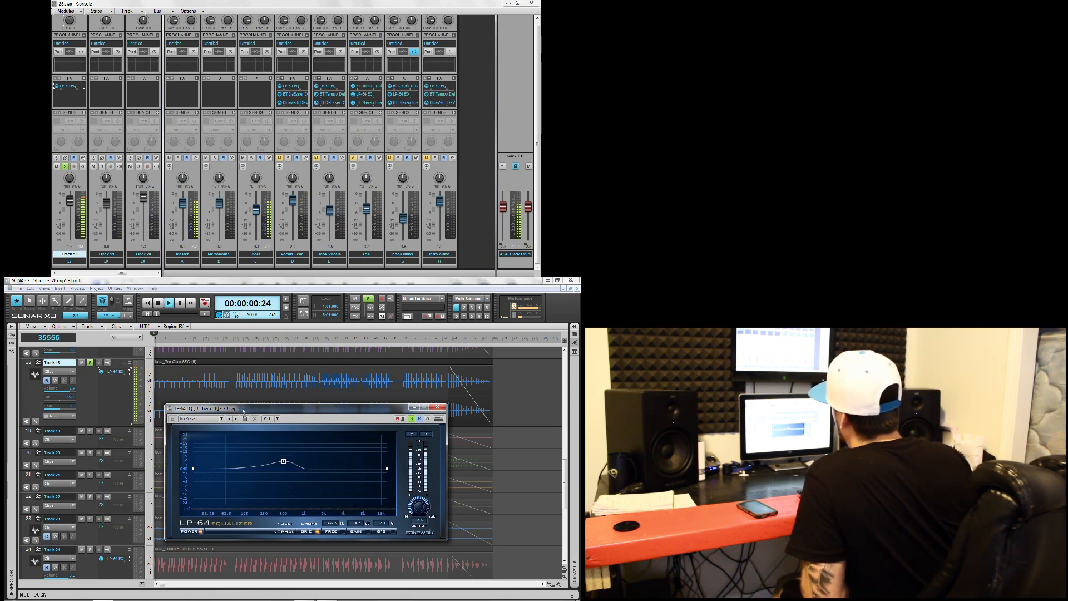
mouse_move(283, 463)
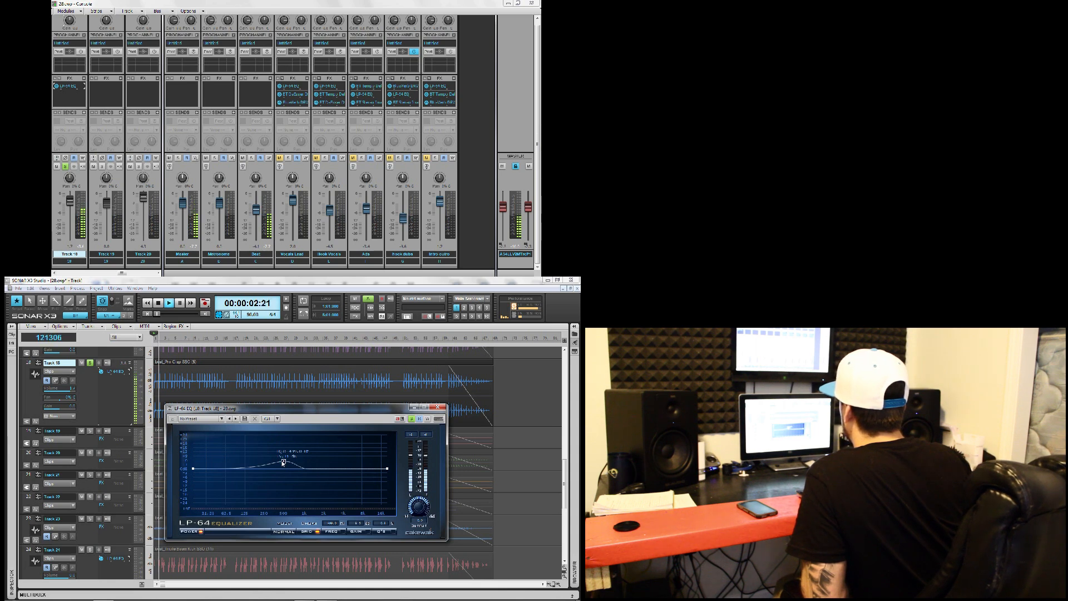
Raise the midrange point of Track 18's LP-64 EQ slightly, stop playback, and close the EQ
mouse_move(284, 462)
mouse_down()
mouse_move(283, 480)
mouse_move(282, 460)
mouse_up()
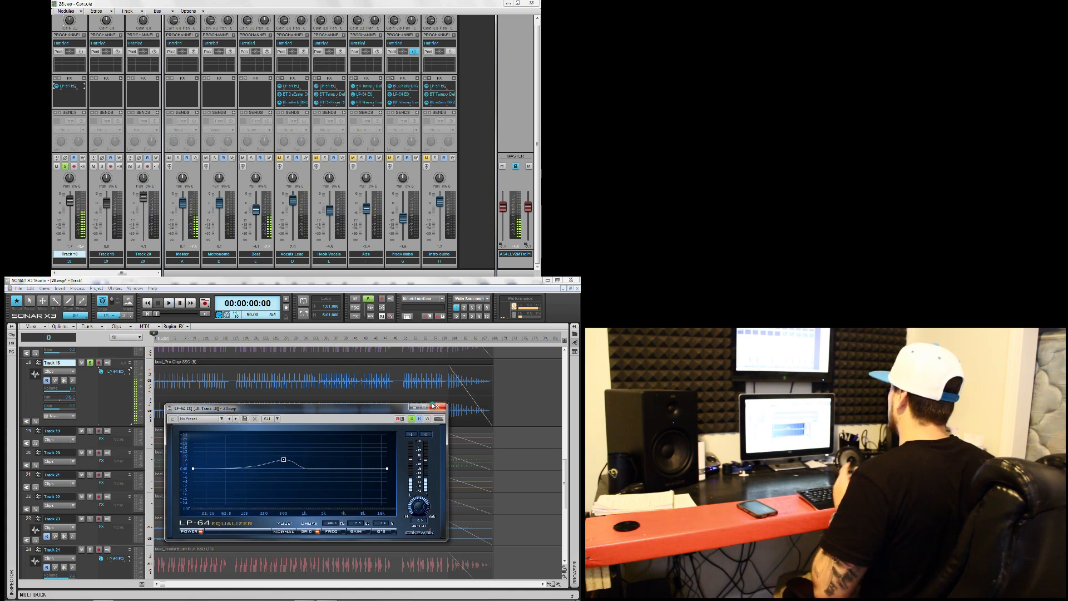
key(space)
click(438, 407)
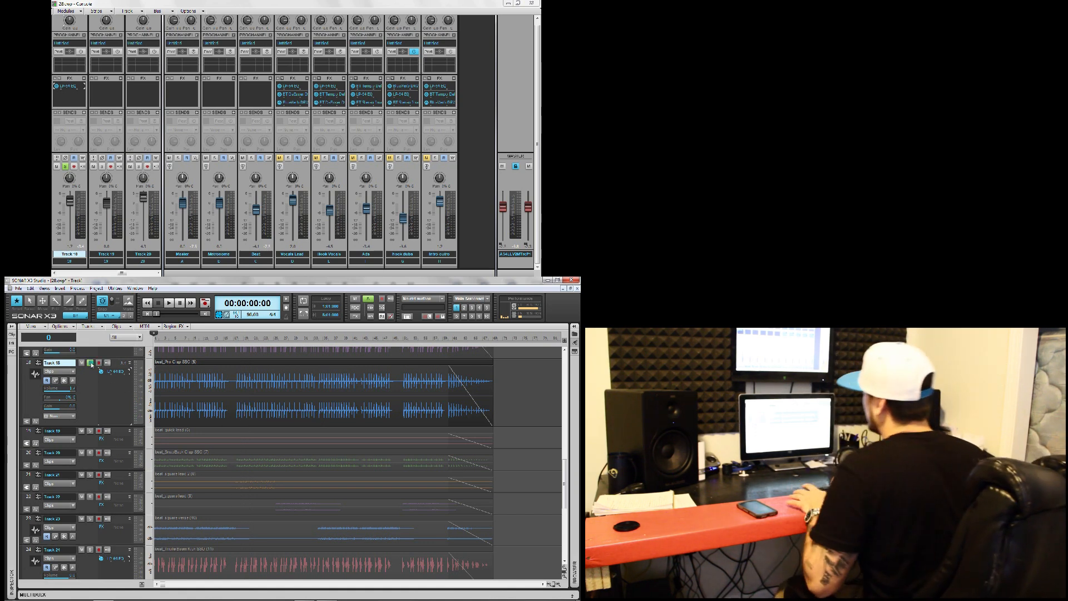
Clear the solo on Track 18 and play the full beat from 00:00:13:10
click(92, 365)
scroll(92, 385, down, 1)
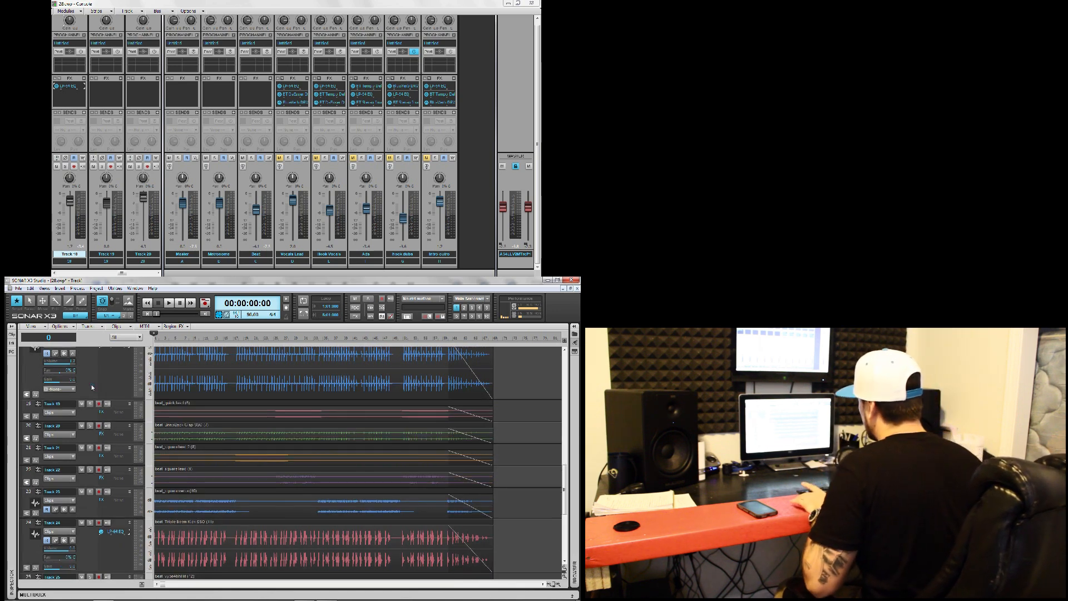
click(187, 339)
key(space)
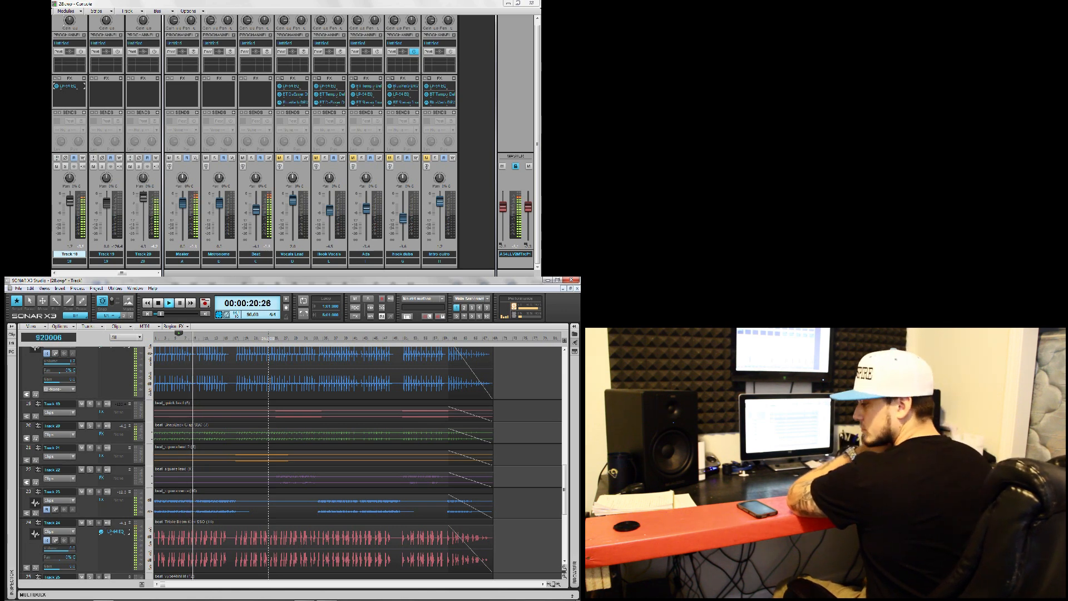
key(space)
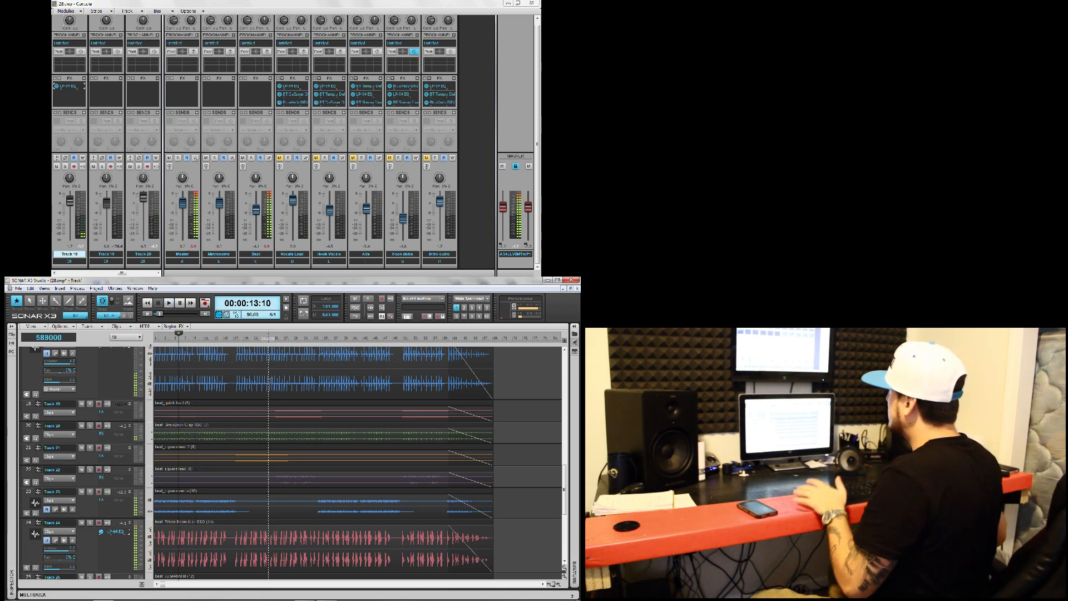
Play the full beat from 00:00:29:10 while browsing the tracks, enlarge Track 14's lane, and stop playback
scroll(208, 344, down, 1)
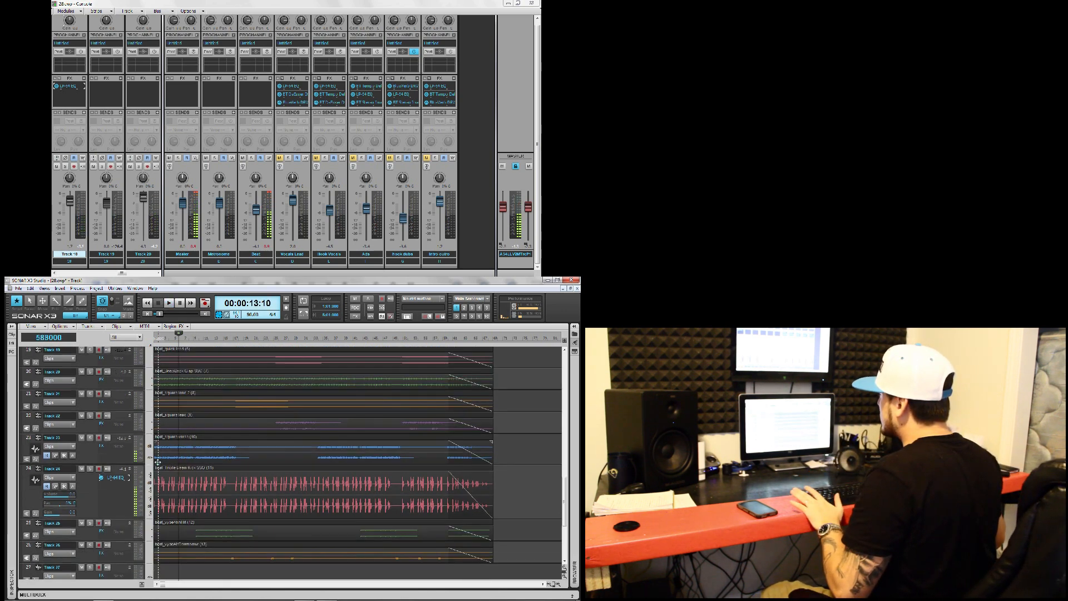
click(208, 344)
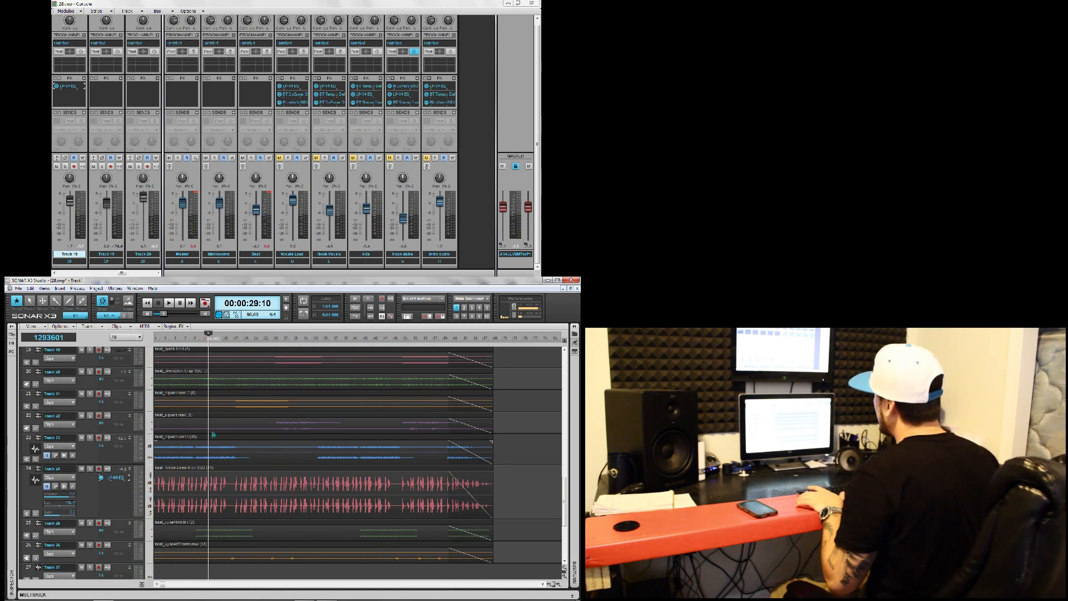
key(space)
scroll(217, 457, down, 5)
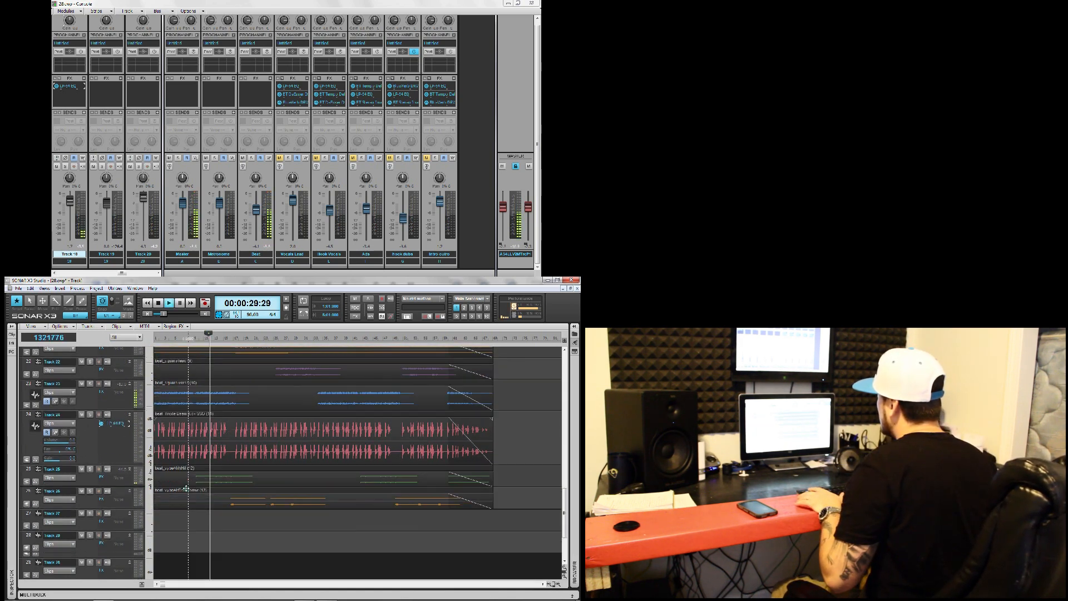
scroll(155, 459, up, 4)
scroll(156, 460, up, 1)
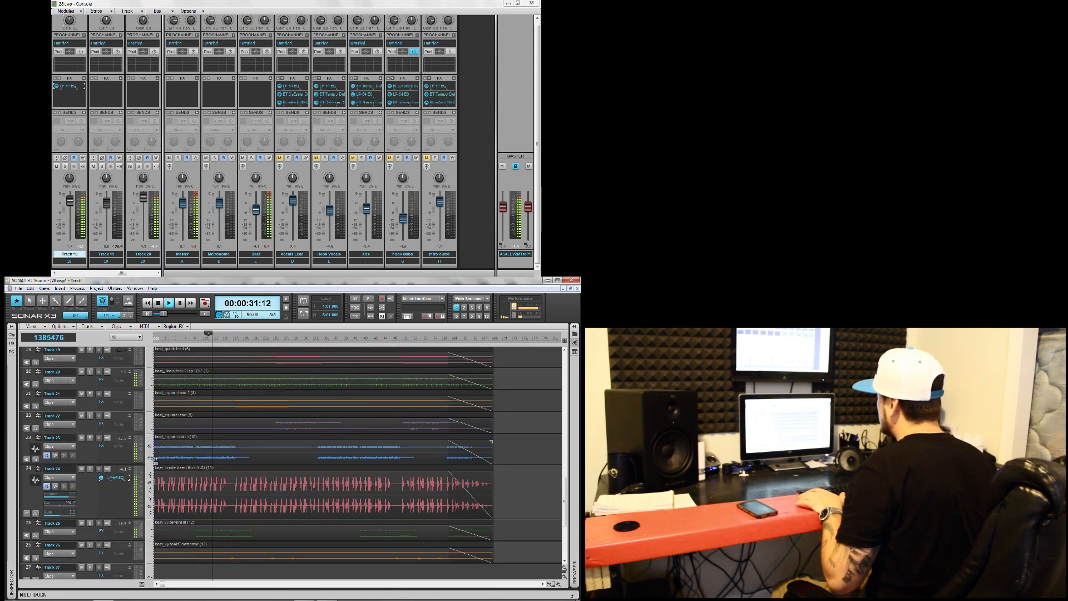
scroll(156, 460, up, 1)
scroll(156, 460, up, 2)
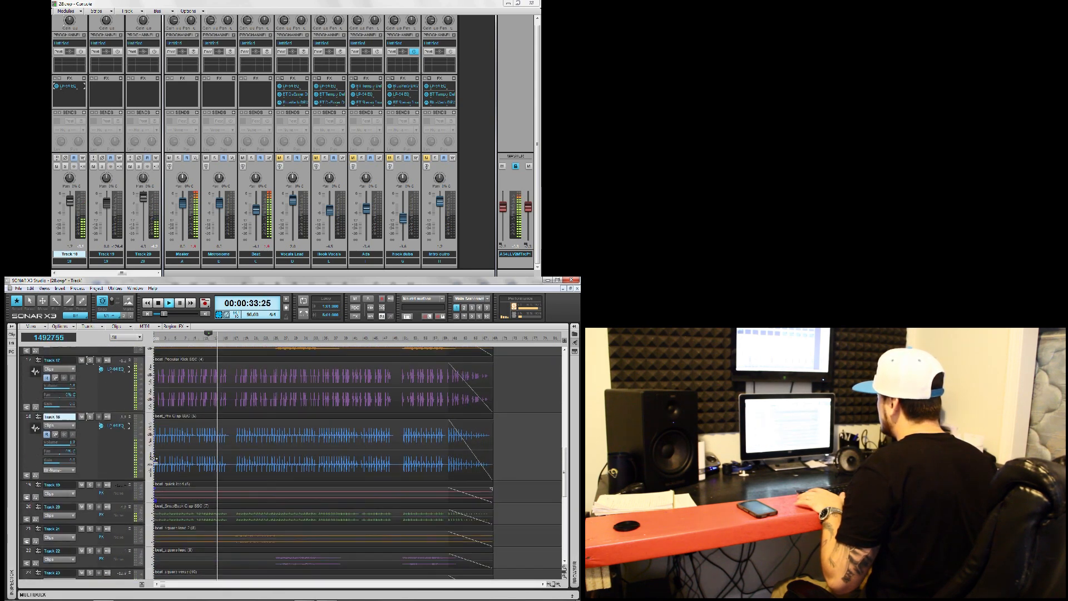
scroll(156, 459, up, 3)
scroll(156, 460, up, 2)
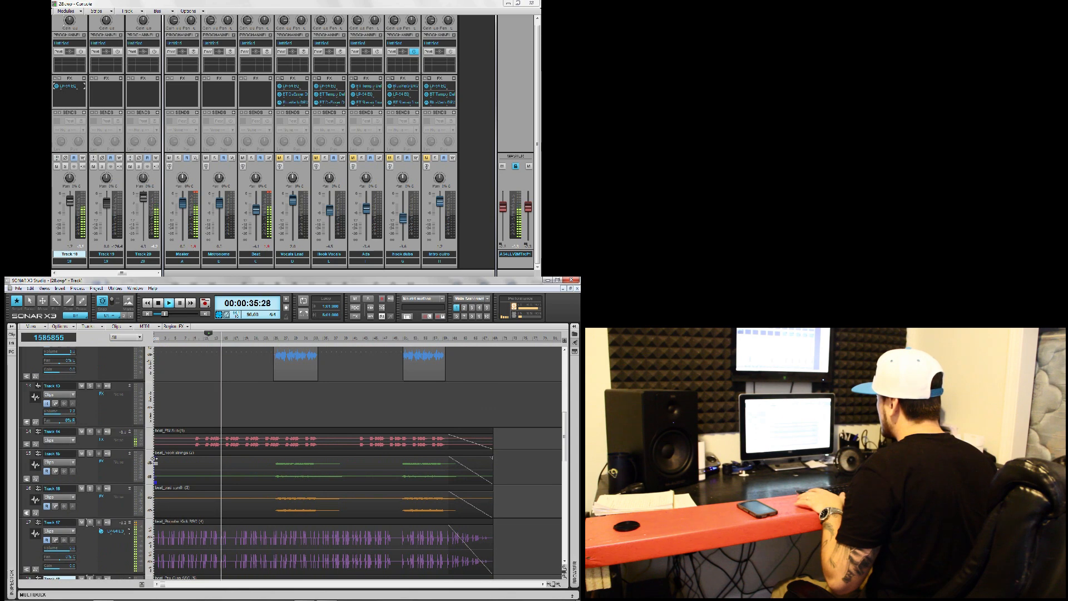
drag(105, 449, 106, 478)
key(space)
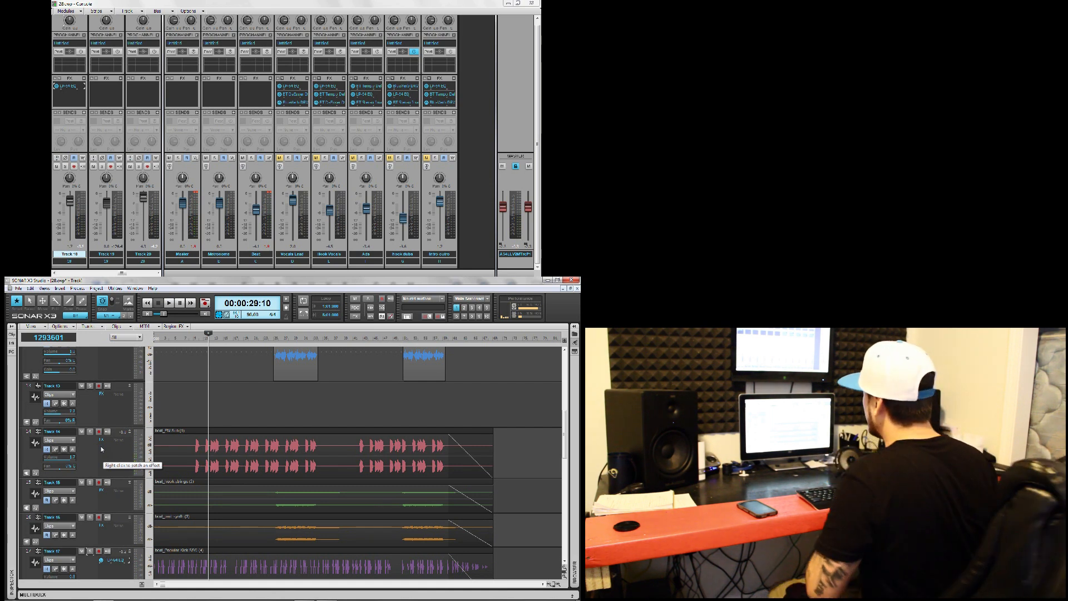
Insert an LP-64 EQ in Track 14's FX bin and move its window clear of the track controls
right_click(102, 449)
click(94, 445)
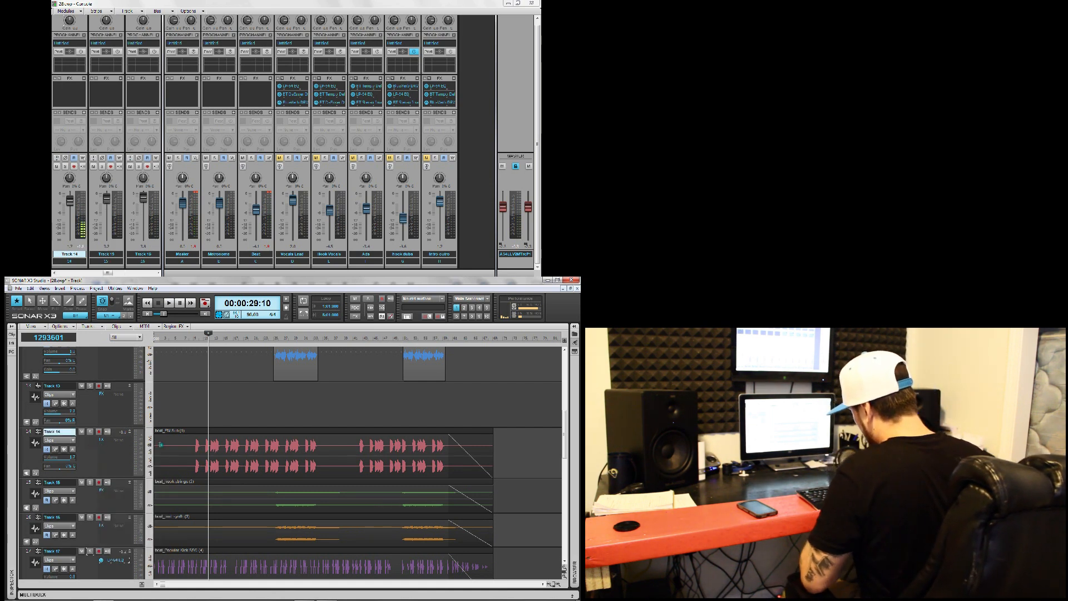
right_click(106, 453)
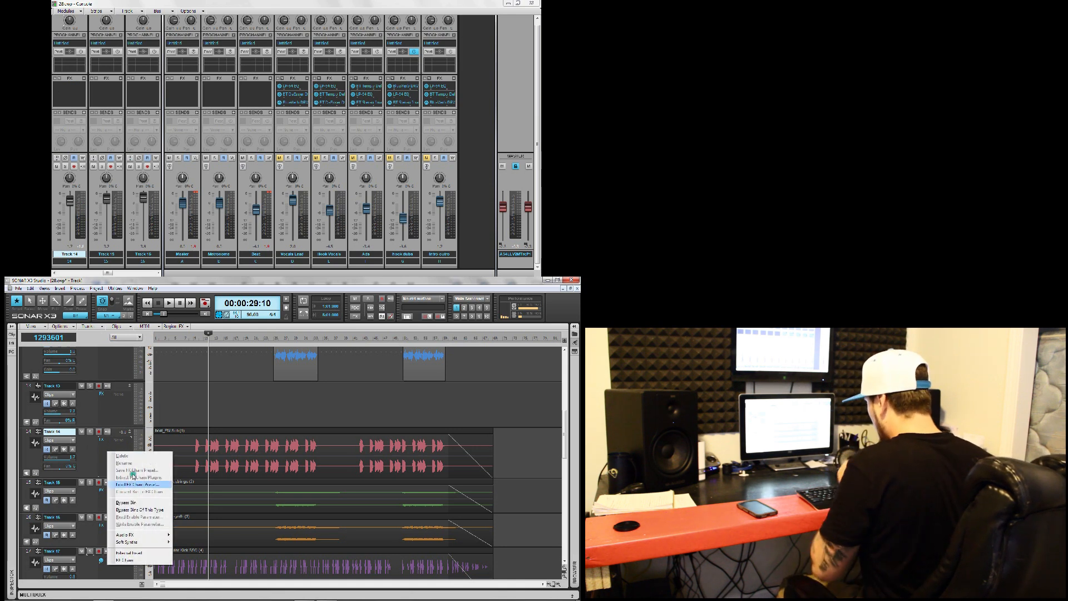
mouse_move(144, 534)
mouse_move(189, 552)
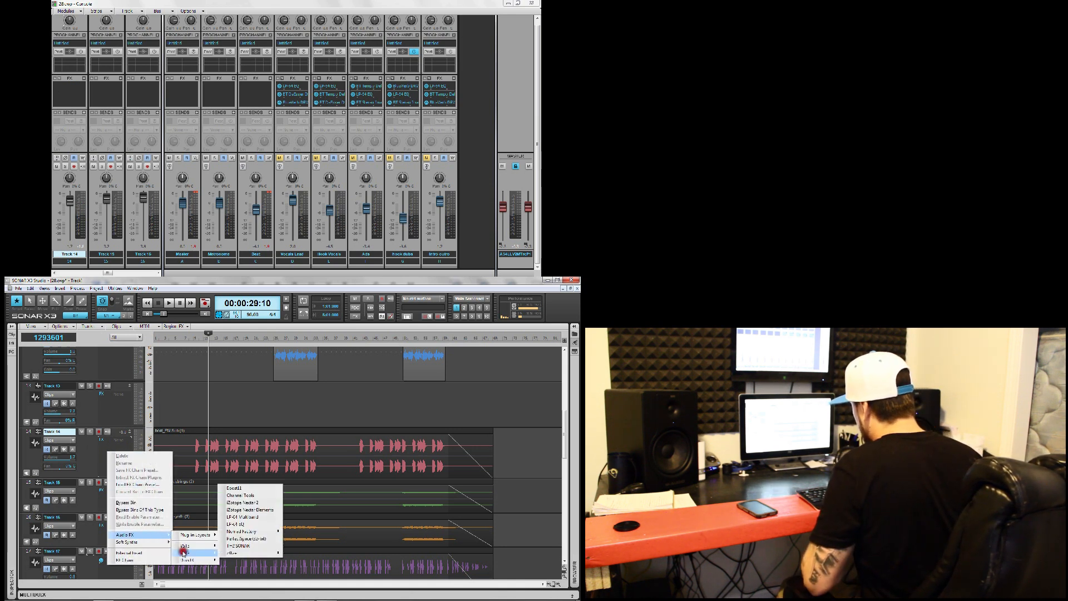
click(253, 525)
drag(257, 412, 207, 389)
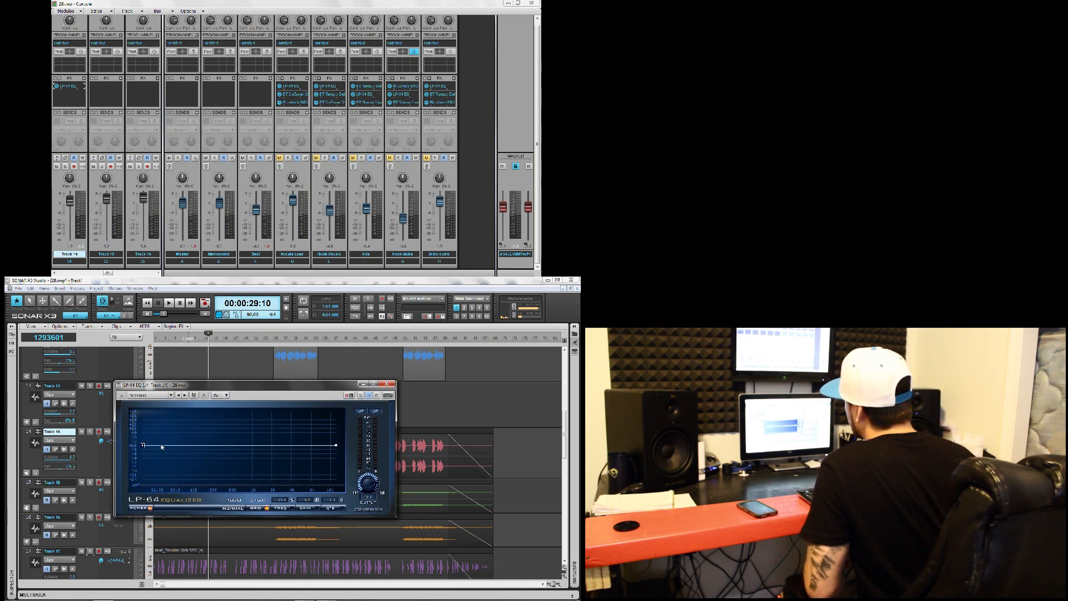
Add a low-frequency point to Track 14's flat EQ curve and play the beat while boosting and cutting it
drag(161, 446, 170, 442)
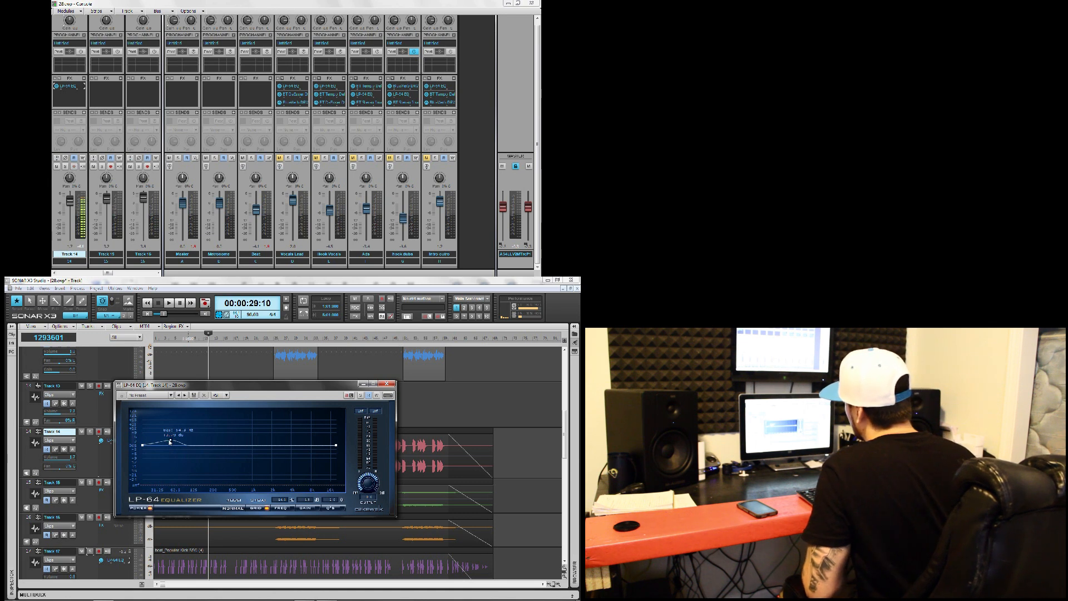
drag(170, 442, 169, 439)
key(space)
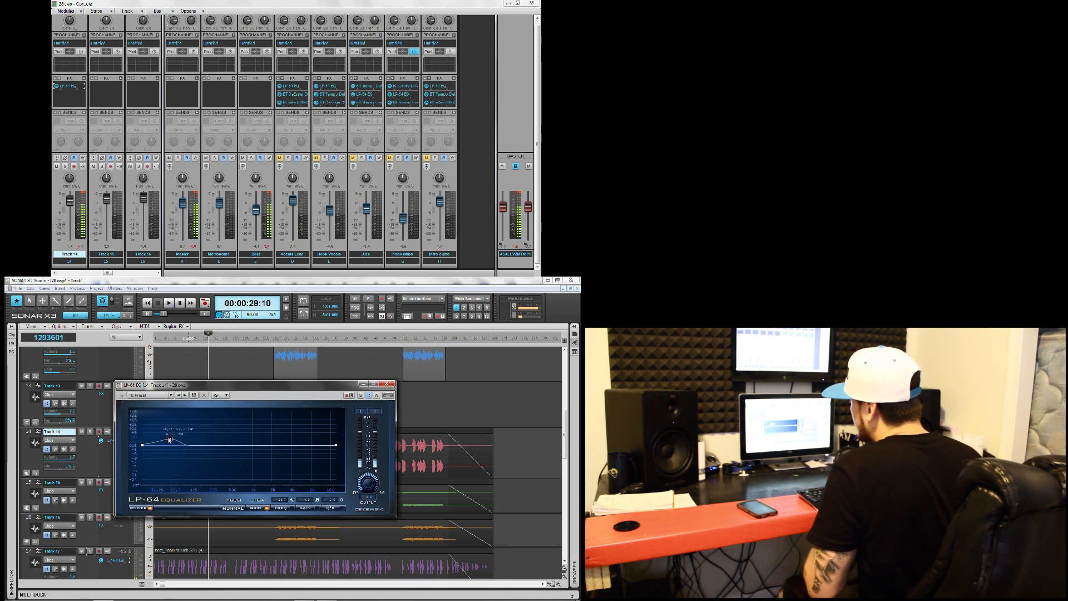
click(169, 461)
key(space)
drag(168, 461, 169, 436)
key(space)
Close Track 14's LP-64 EQ and delete it from the FX bin
click(392, 384)
right_click(98, 444)
click(108, 466)
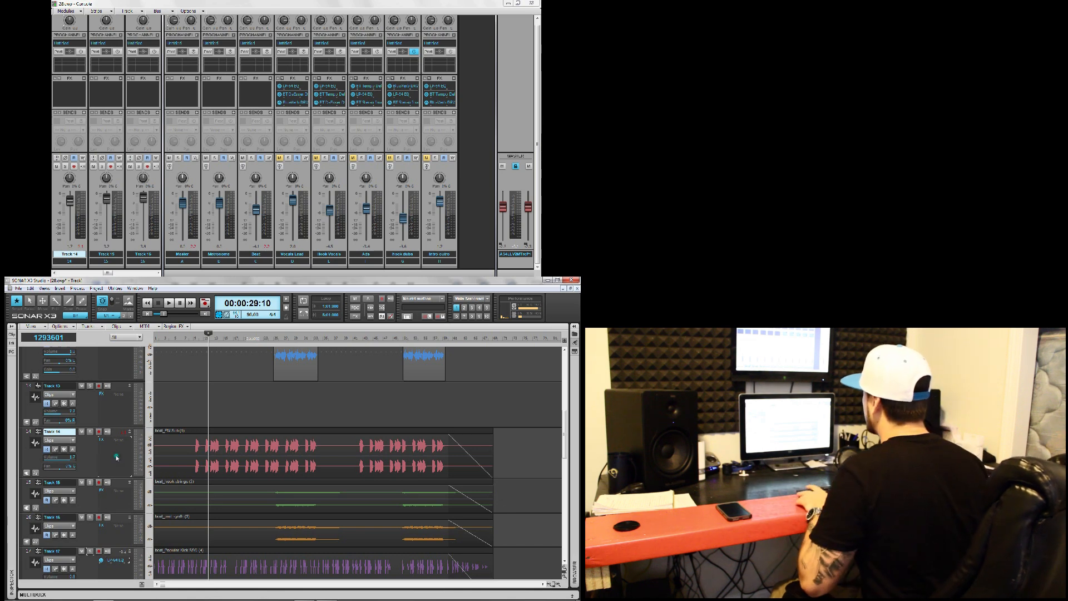
Select the Beat bus in the console and play the mix to check the level on its meter
scroll(181, 449, down, 4)
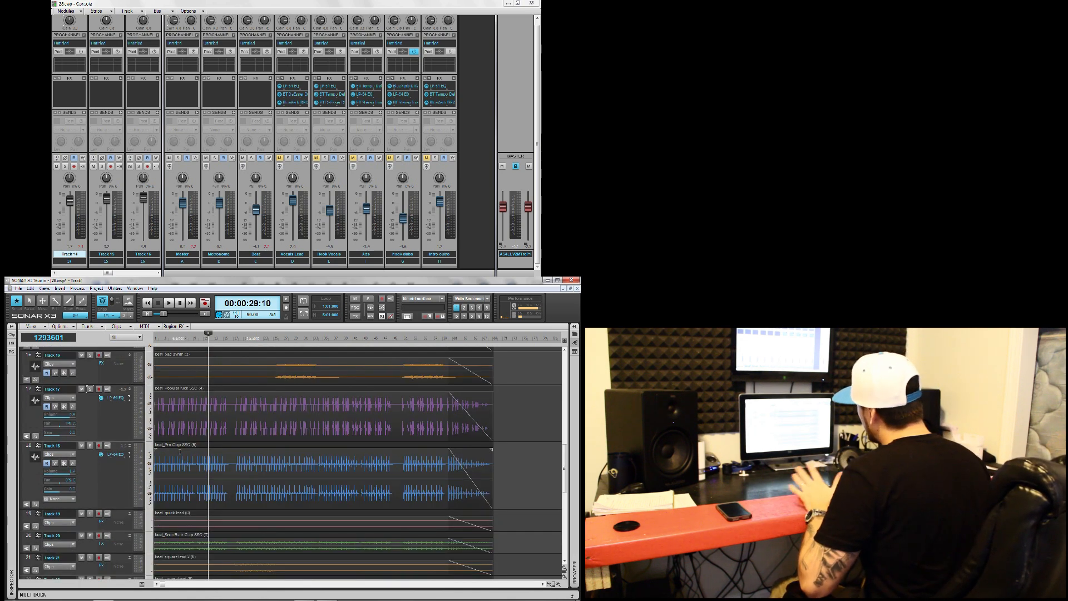
scroll(180, 451, down, 3)
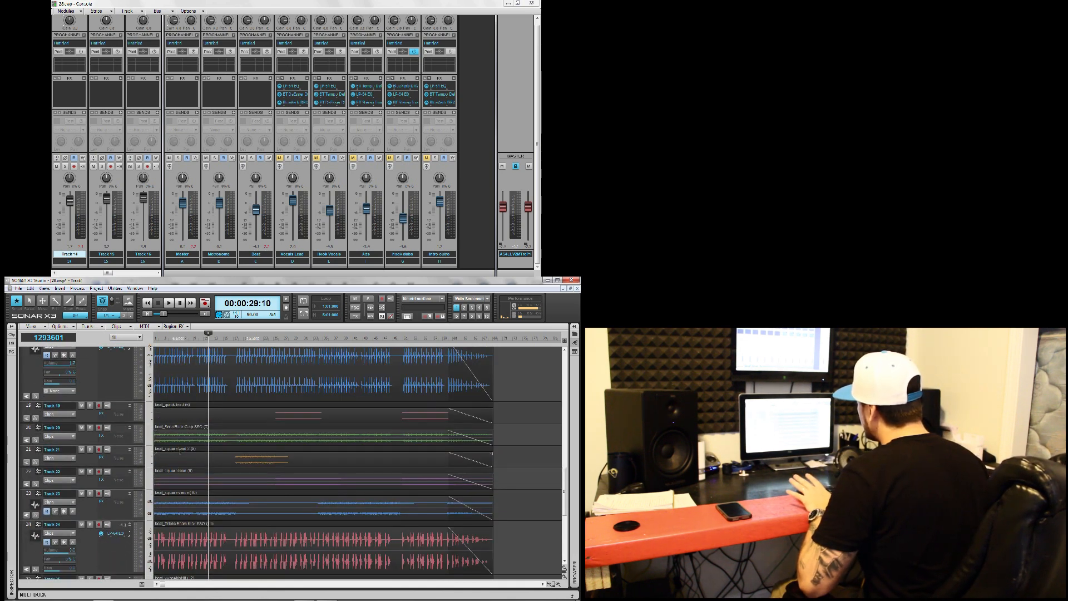
scroll(180, 451, down, 1)
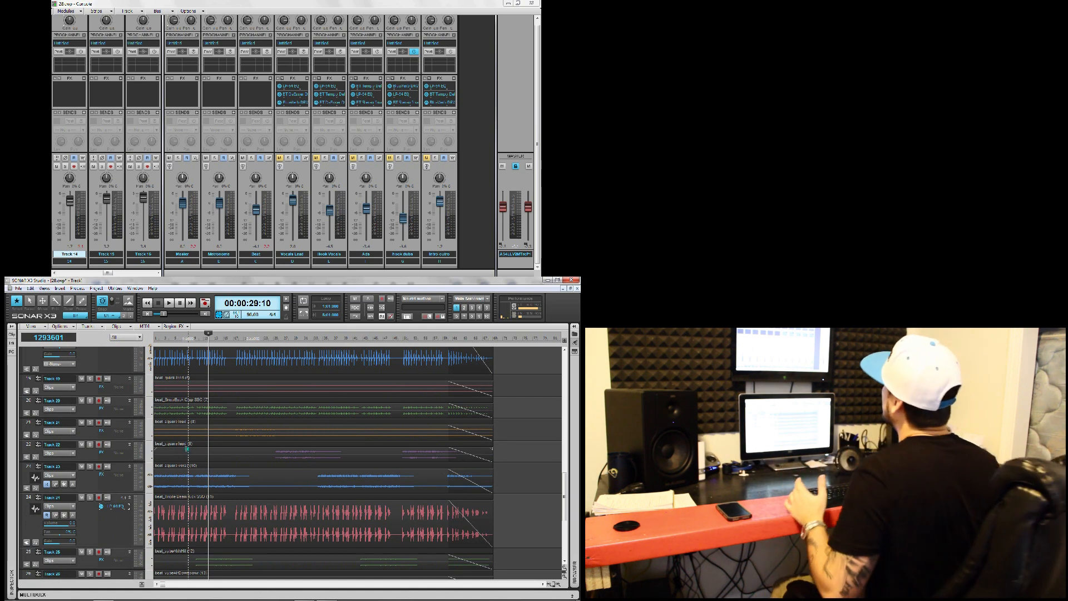
click(243, 186)
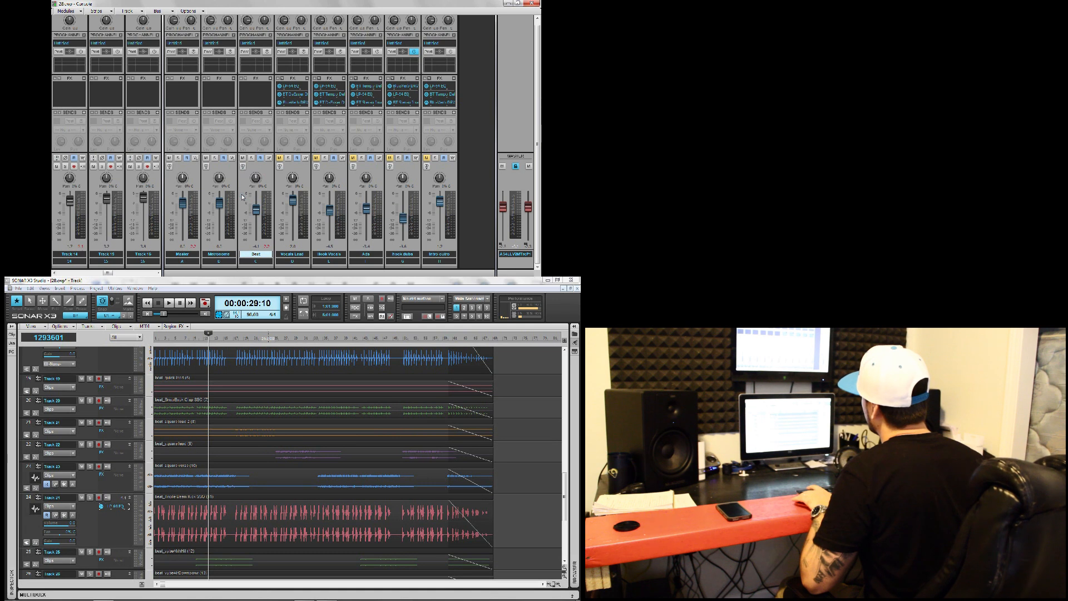
mouse_move(257, 208)
key(space)
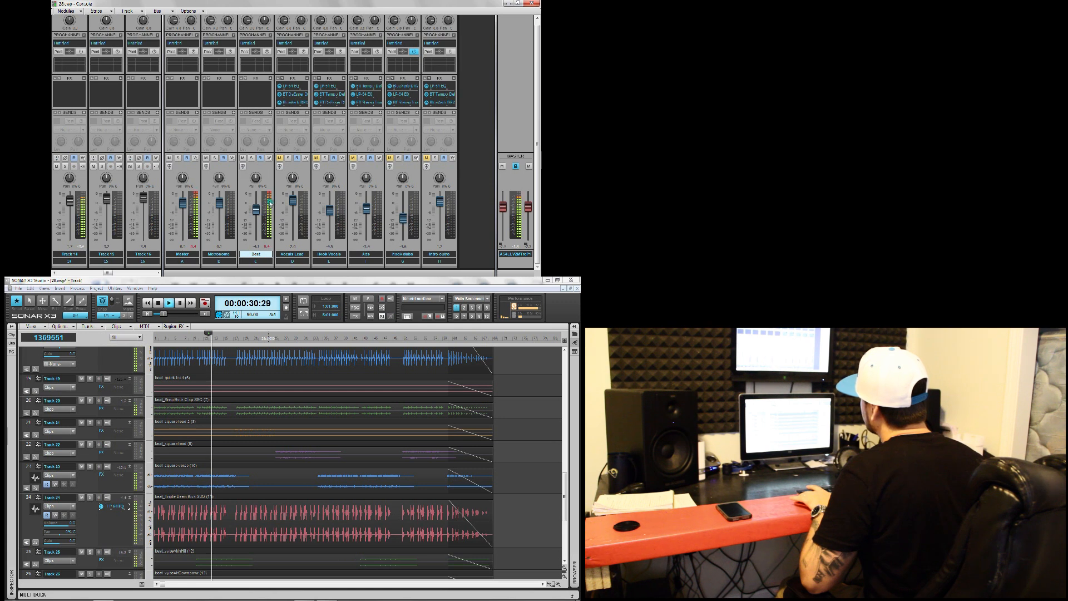
key(space)
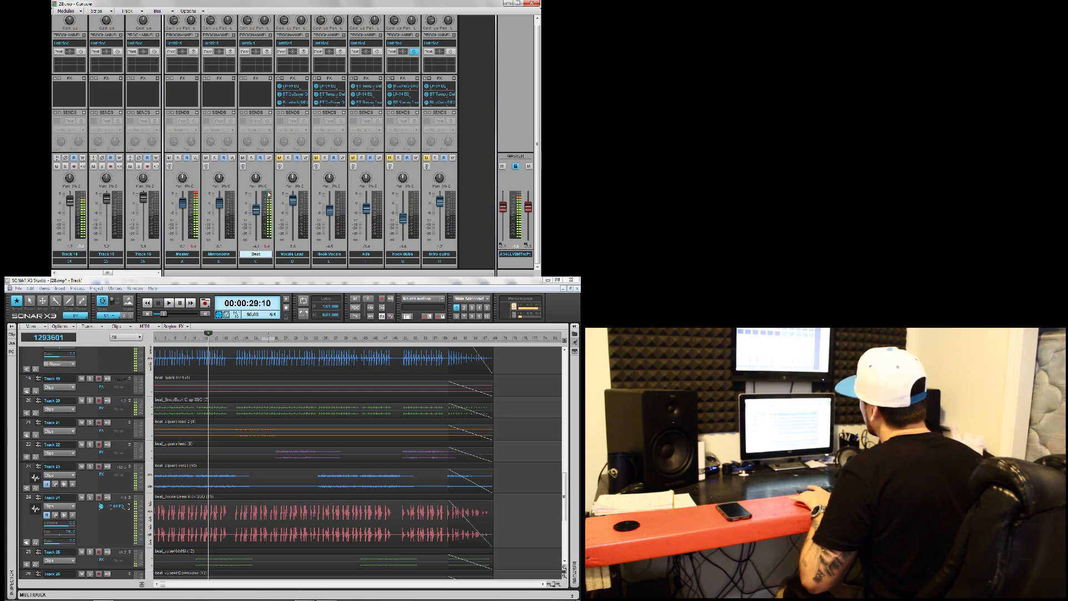
Lower the Beat bus fader slightly and play the mix to check the new level
drag(256, 210, 257, 212)
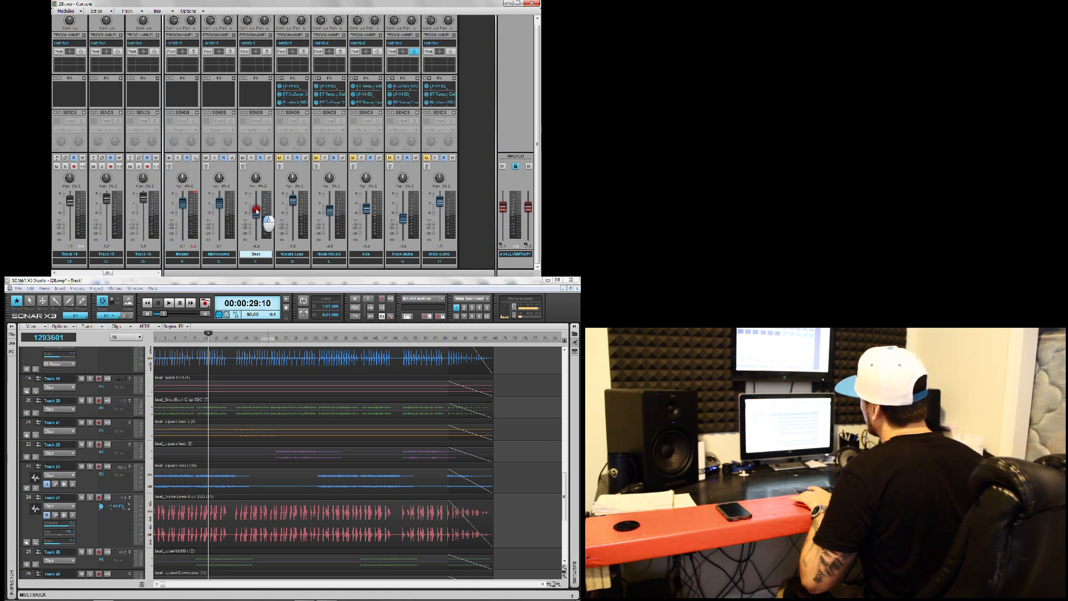
drag(257, 211, 257, 211)
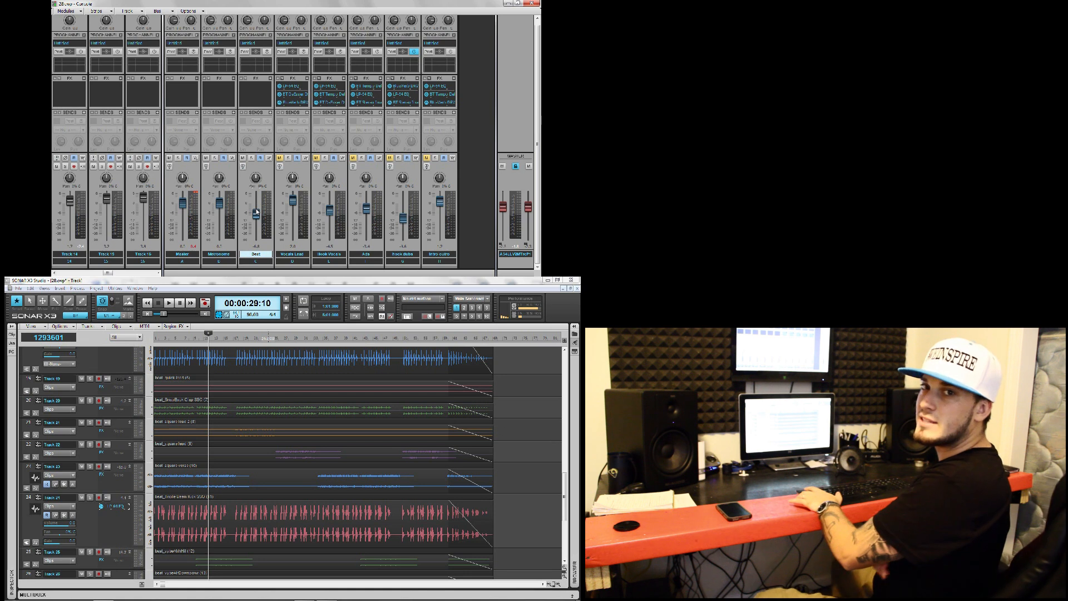
key(space)
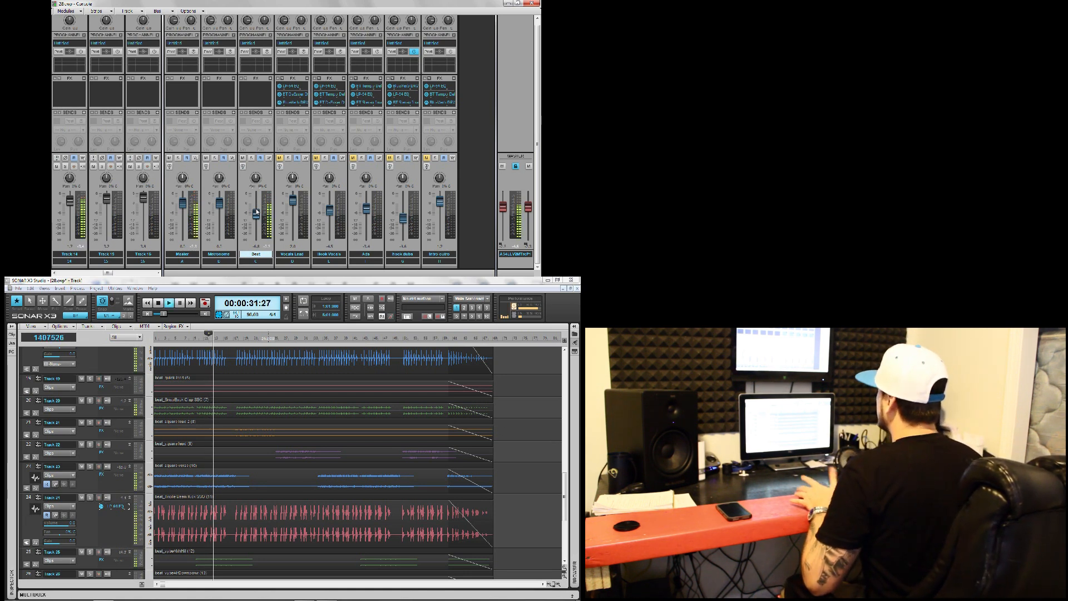
key(space)
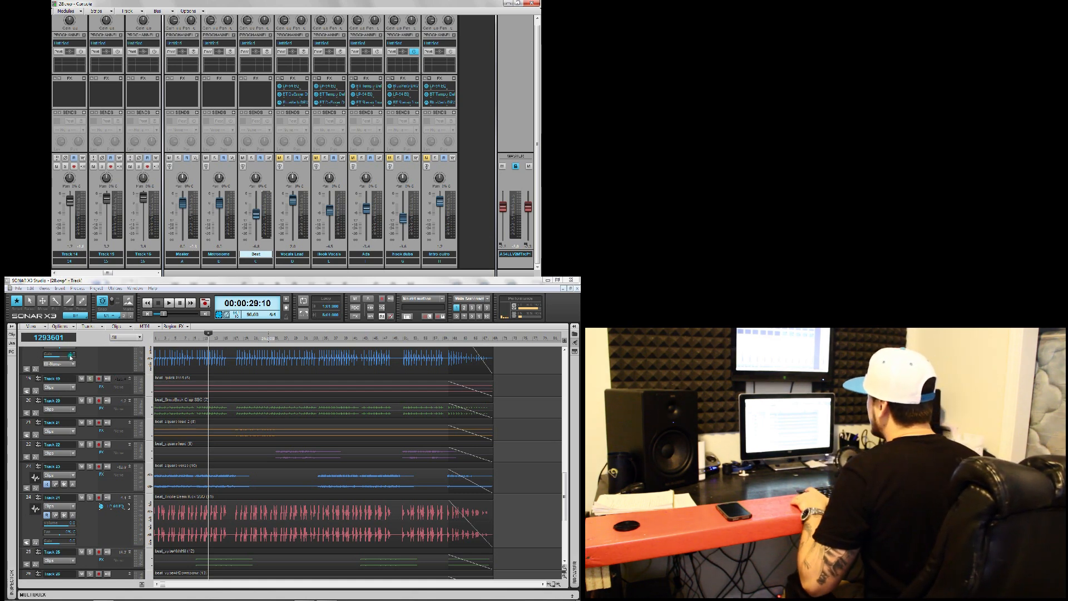
Mute the Beat bus and unmute the Vocals Lead bus in the console
scroll(78, 358, up, 15)
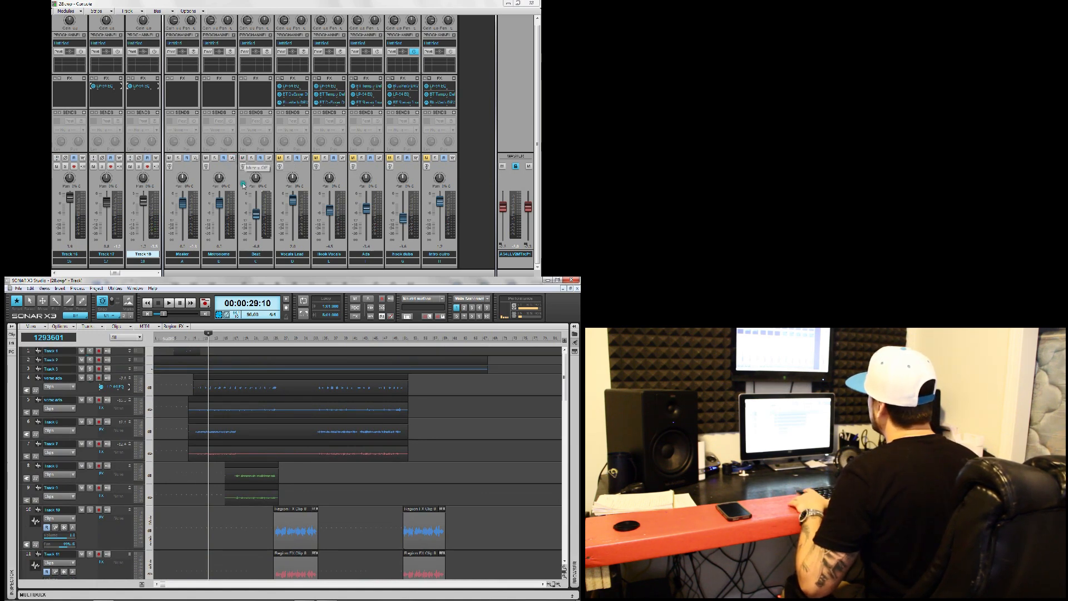
scroll(90, 398, down, 10)
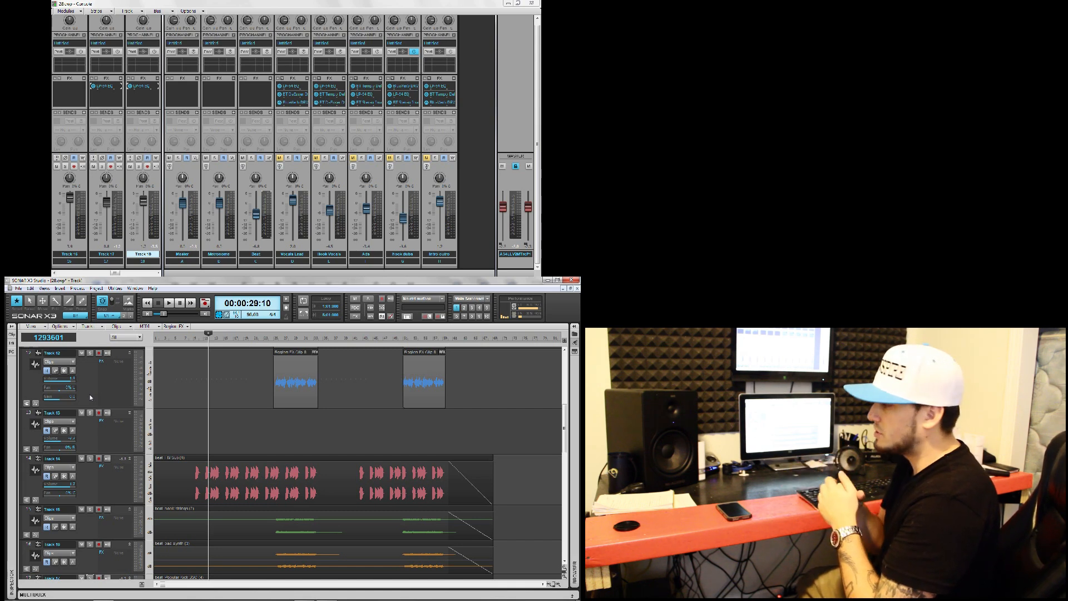
click(90, 397)
scroll(91, 398, up, 6)
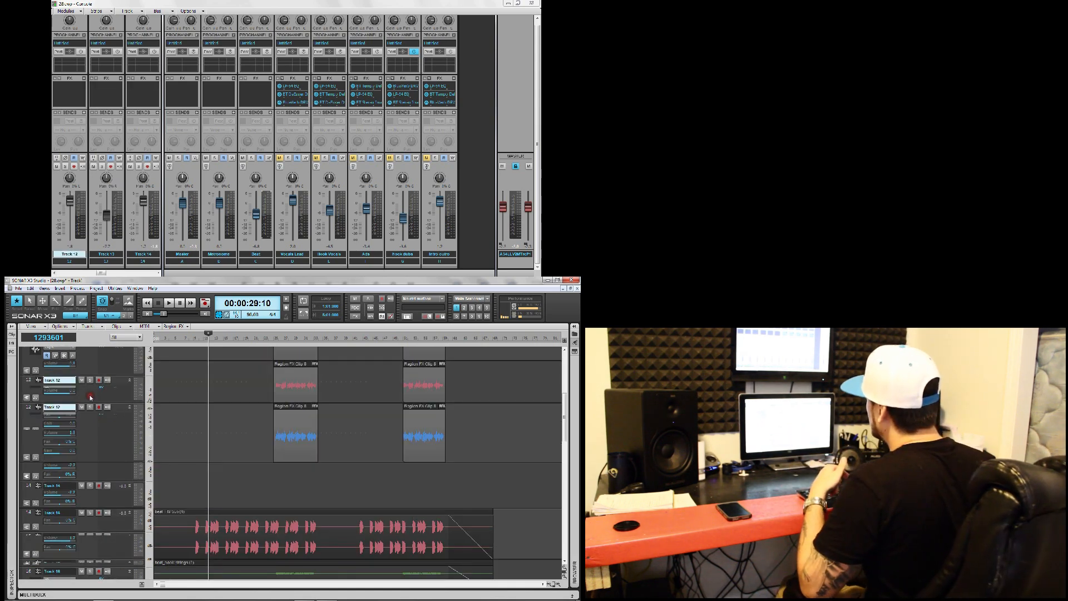
scroll(90, 397, up, 4)
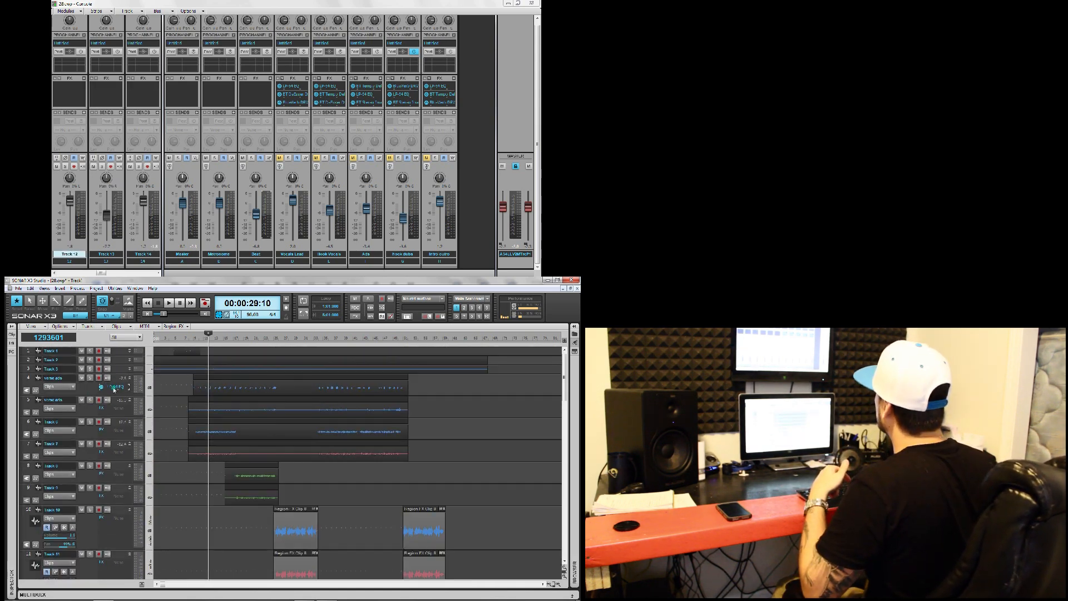
click(243, 159)
click(282, 159)
click(282, 158)
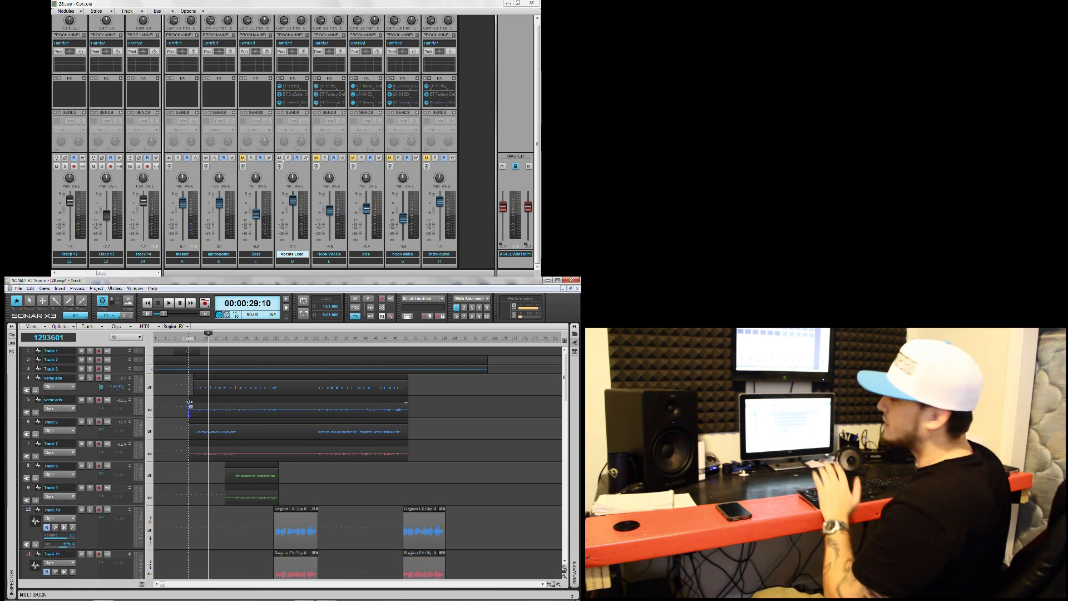
Play the lead vocals from the verse start, first alone and with the Beat bus unmuted, and mute the Beat bus again
click(195, 341)
key(space)
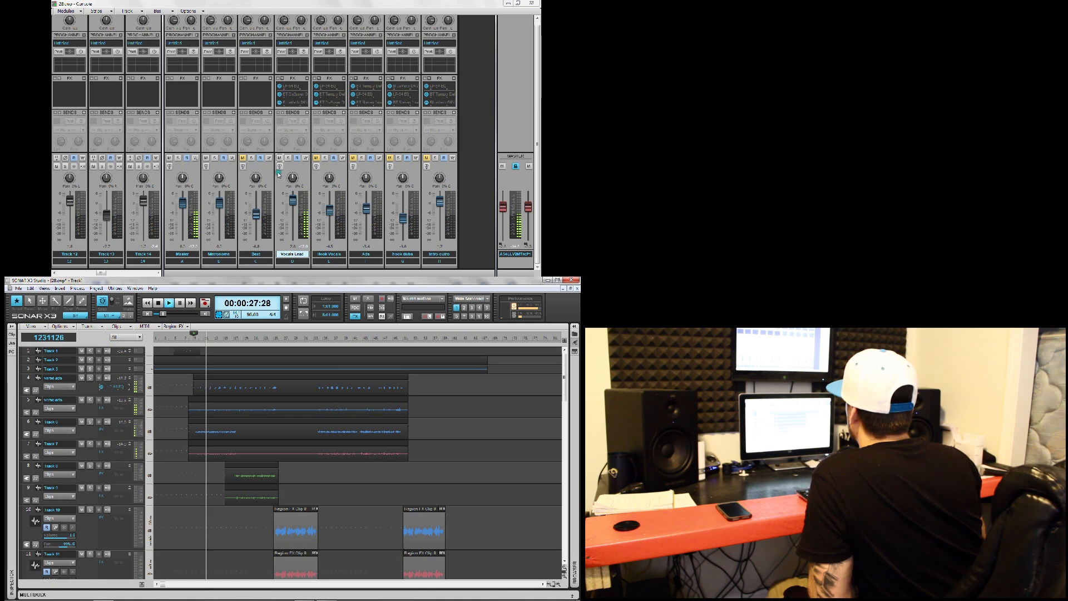
click(243, 158)
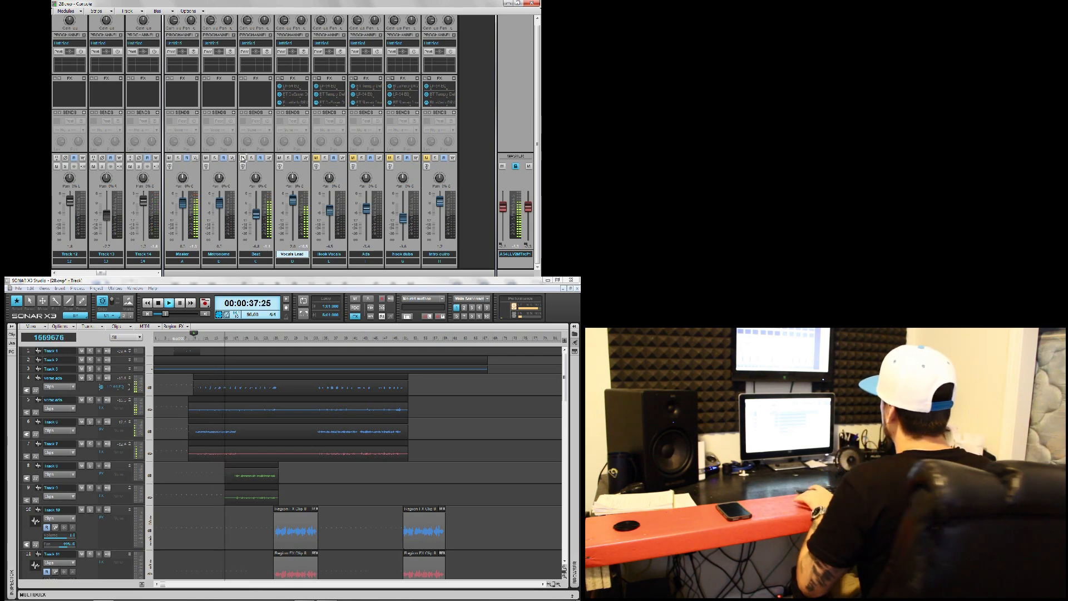
key(space)
click(242, 158)
Enlarge the Track 6 and Track 7 strips so their waveforms and volume and pan controls are fully shown
scroll(90, 389, down, 5)
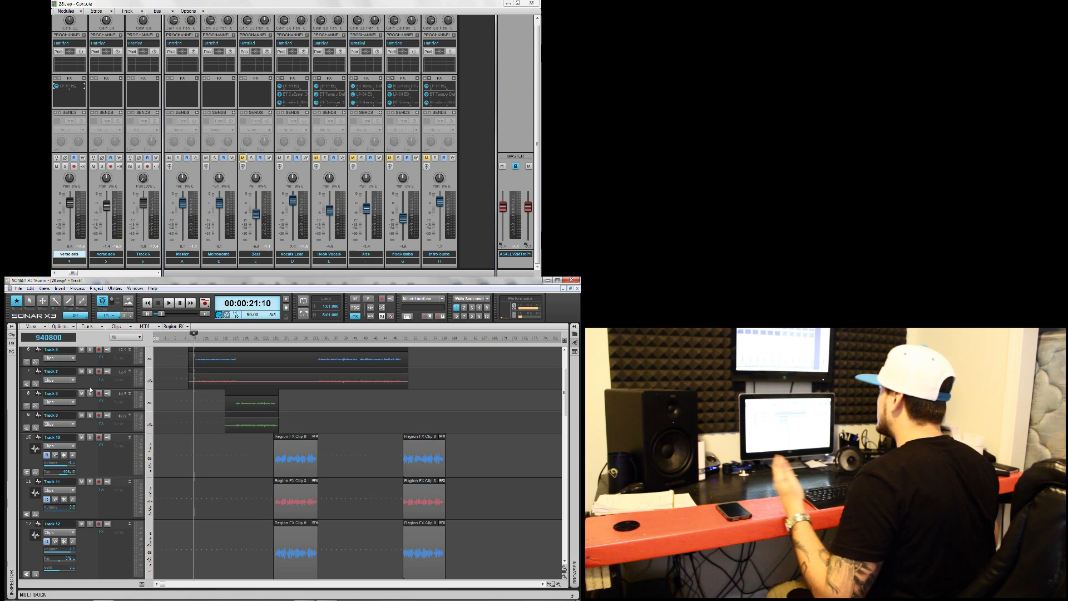
click(78, 383)
scroll(79, 383, up, 3)
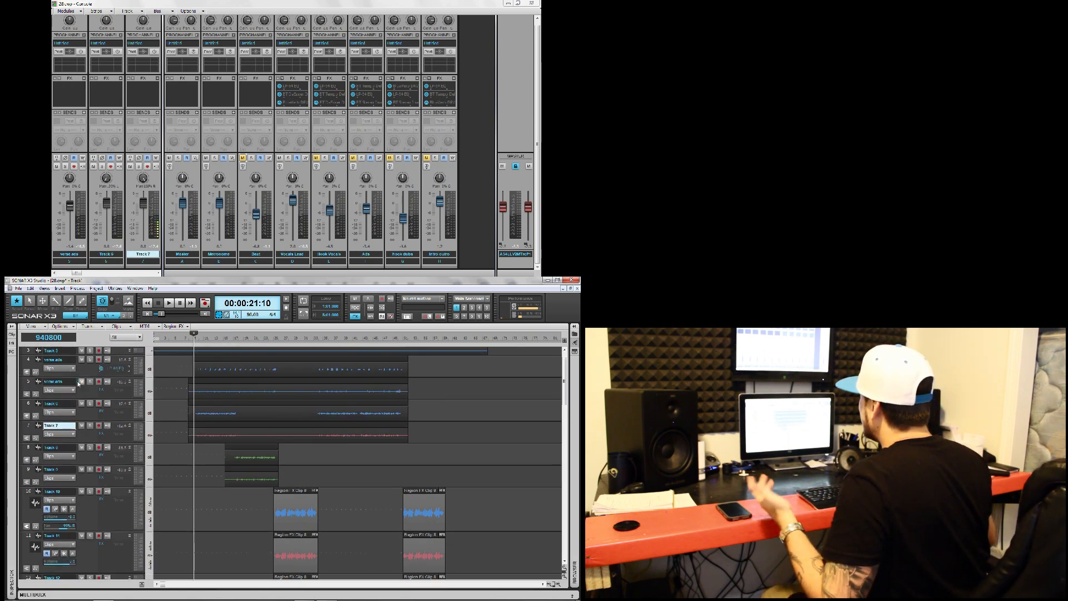
scroll(80, 384, up, 1)
drag(92, 438, 102, 515)
drag(96, 462, 95, 491)
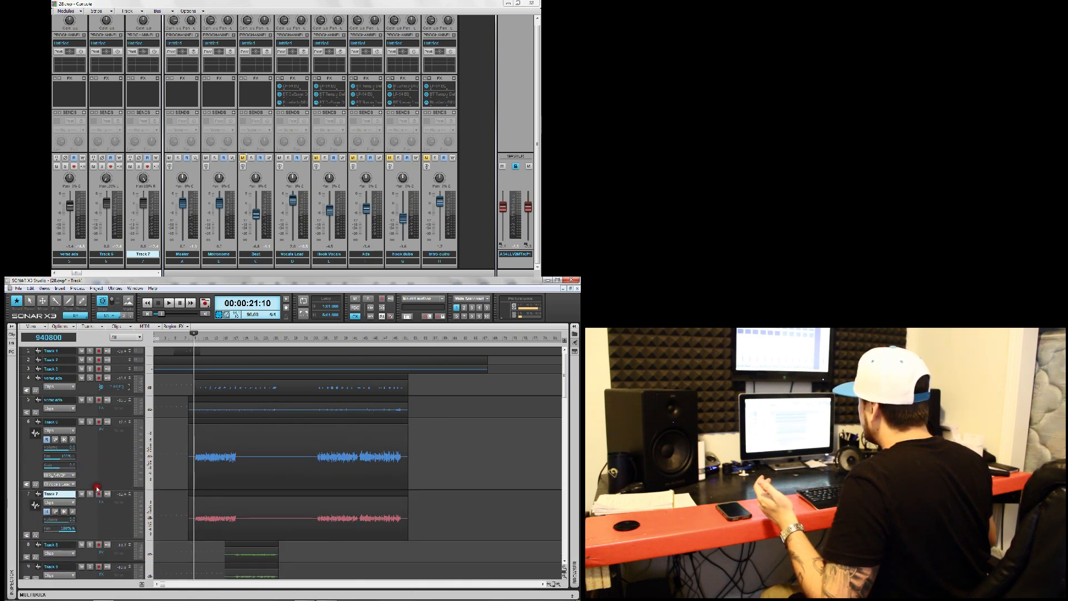
drag(104, 539, 101, 564)
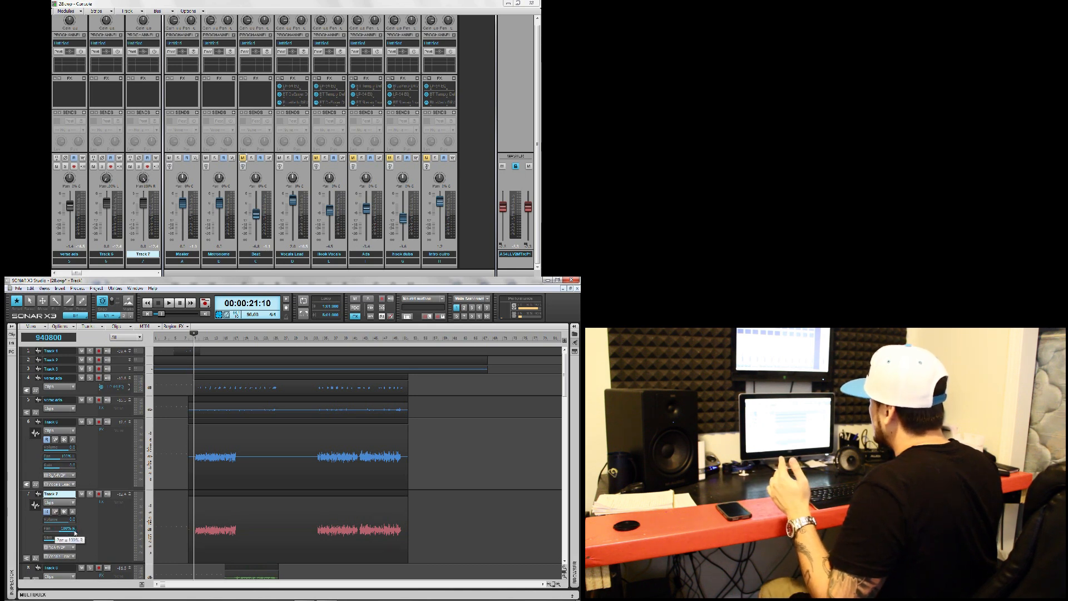
Select Track 6 and briefly magnify its waveform's vertical scale before returning it to normal
click(54, 459)
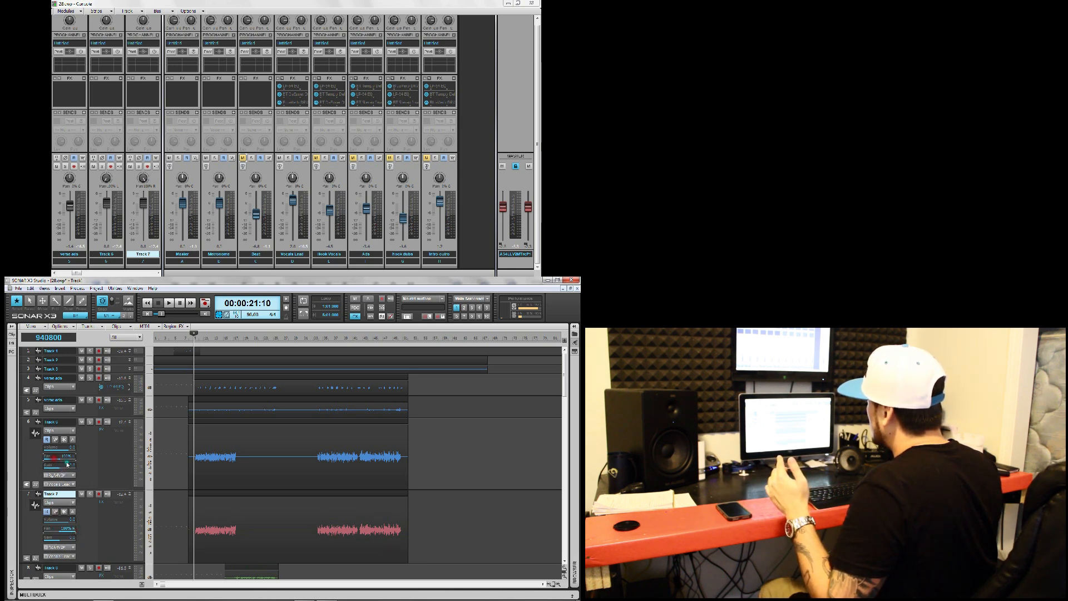
click(90, 463)
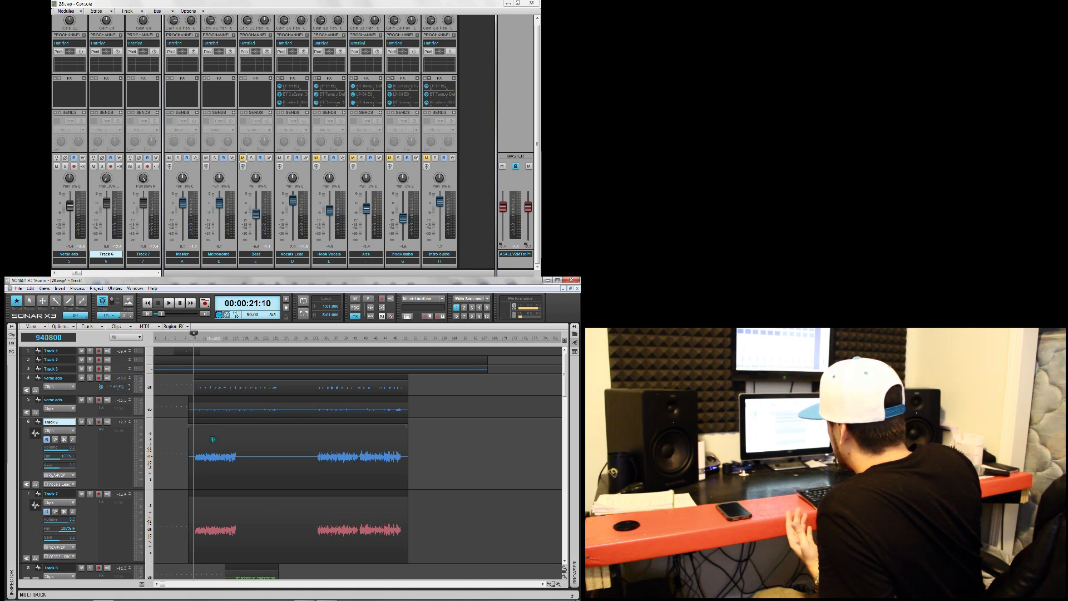
drag(150, 446, 151, 439)
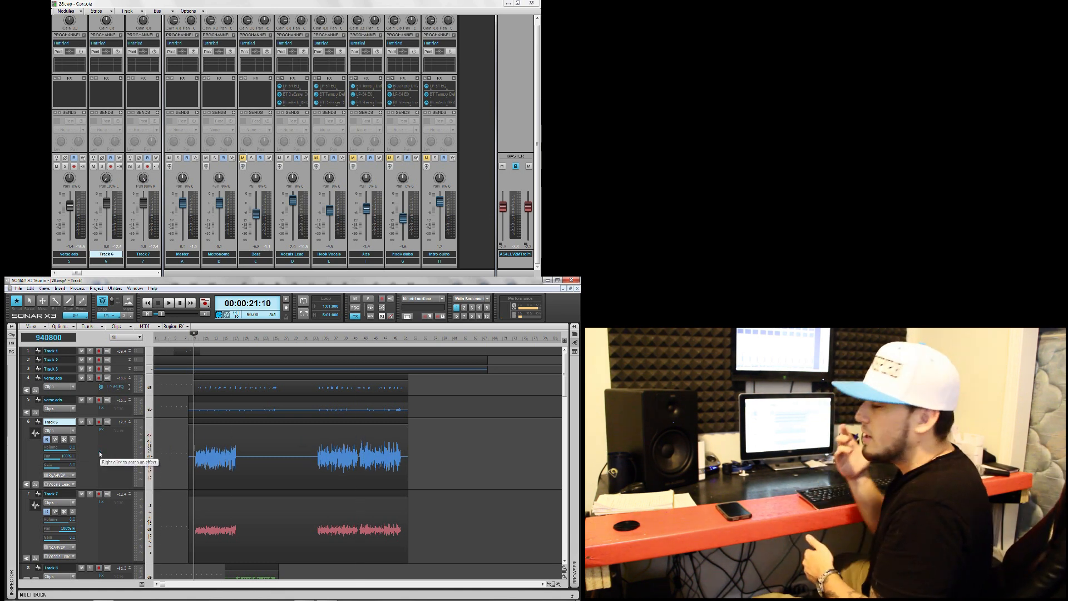
drag(144, 452, 149, 463)
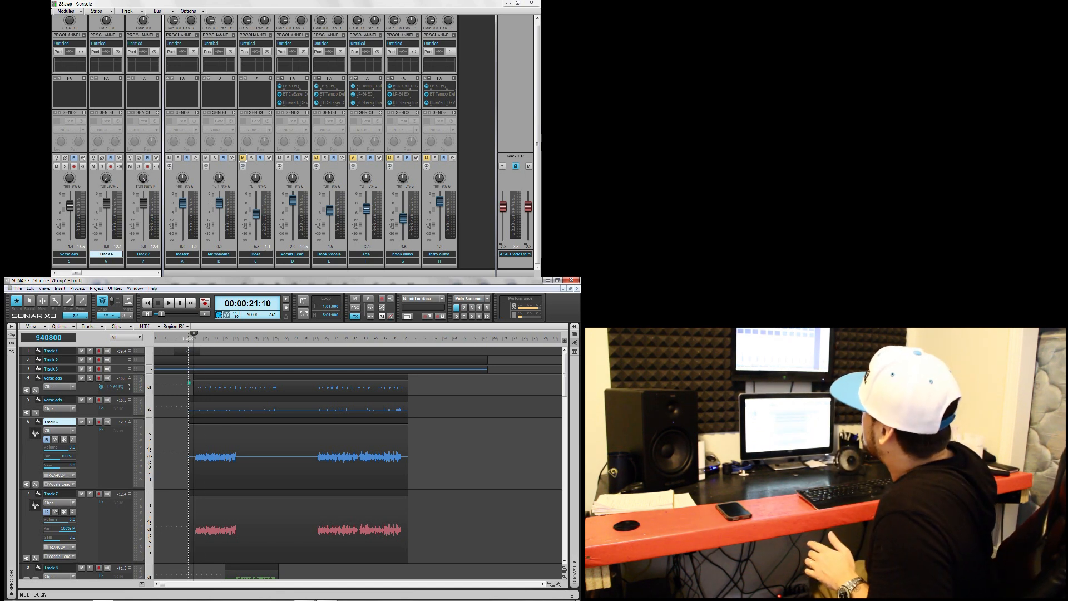
Turn the bypassed effects back on and open the LP-64 EQ of the Vocals Lead bus
click(245, 188)
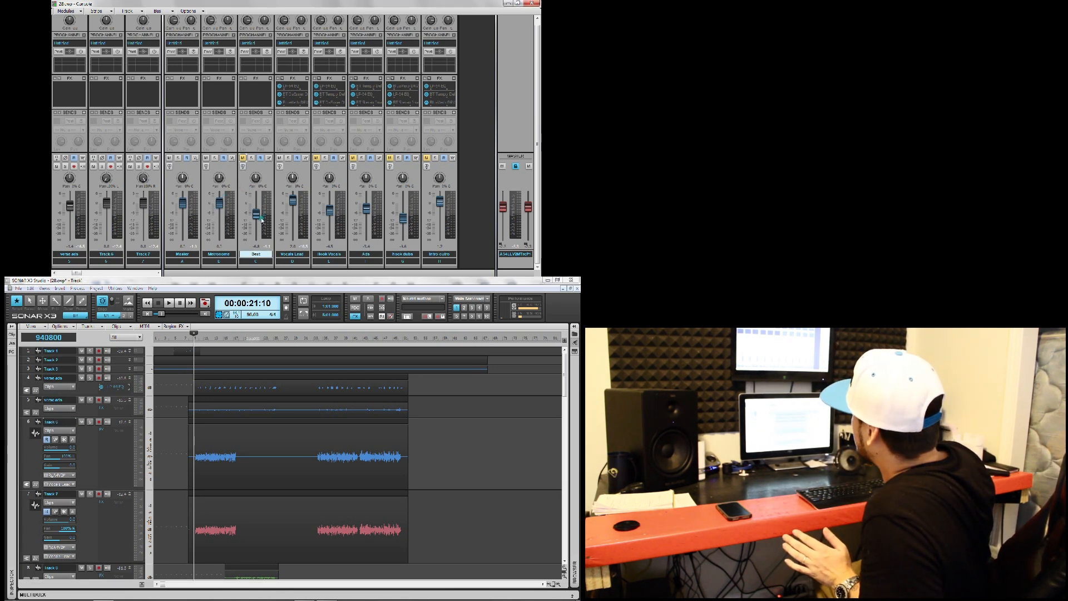
mouse_move(256, 217)
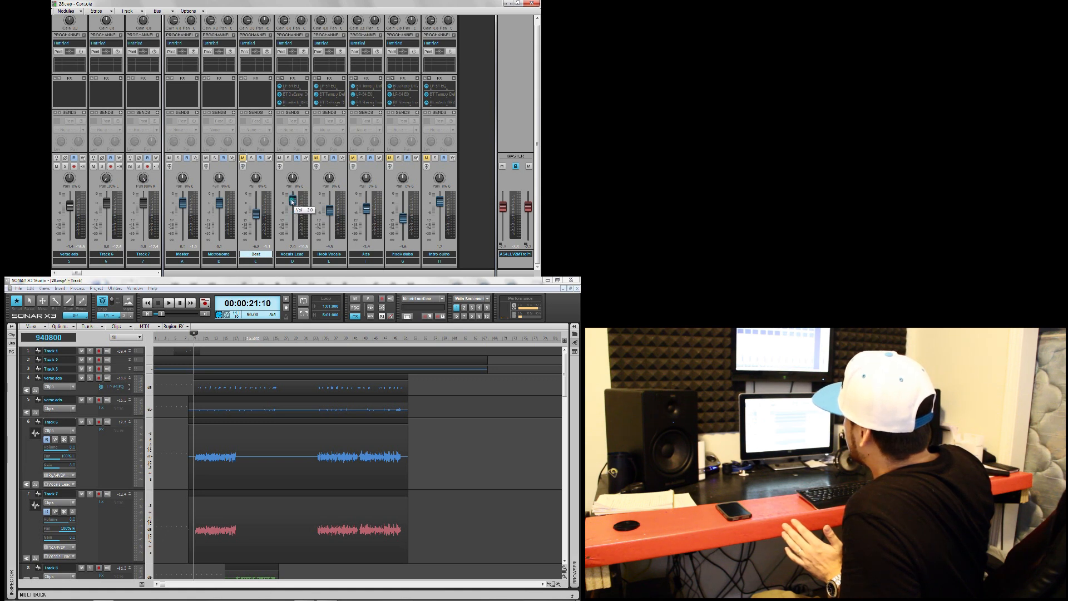
click(285, 211)
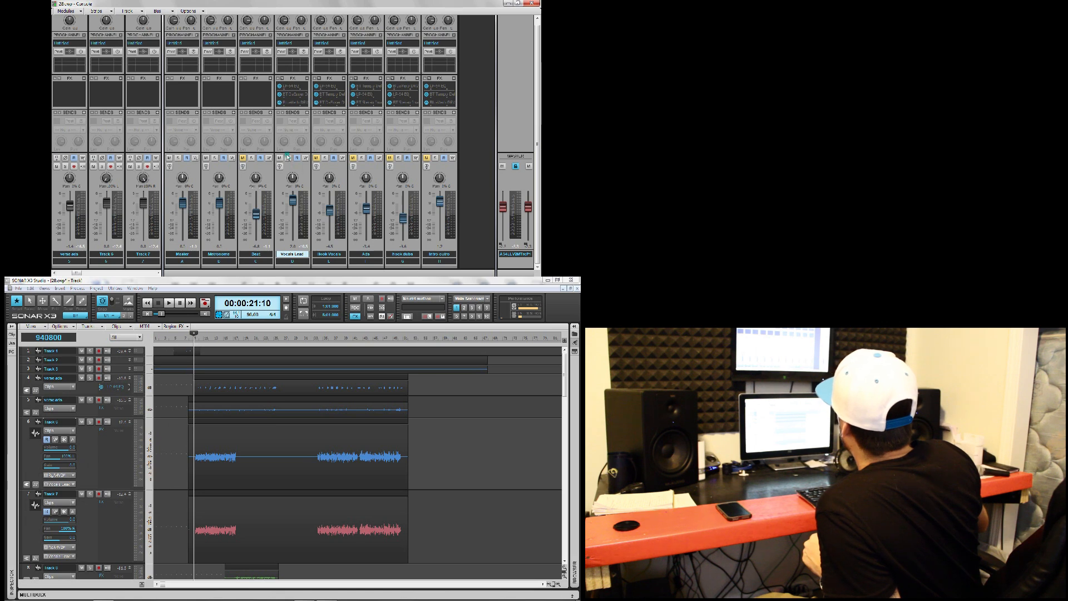
click(355, 316)
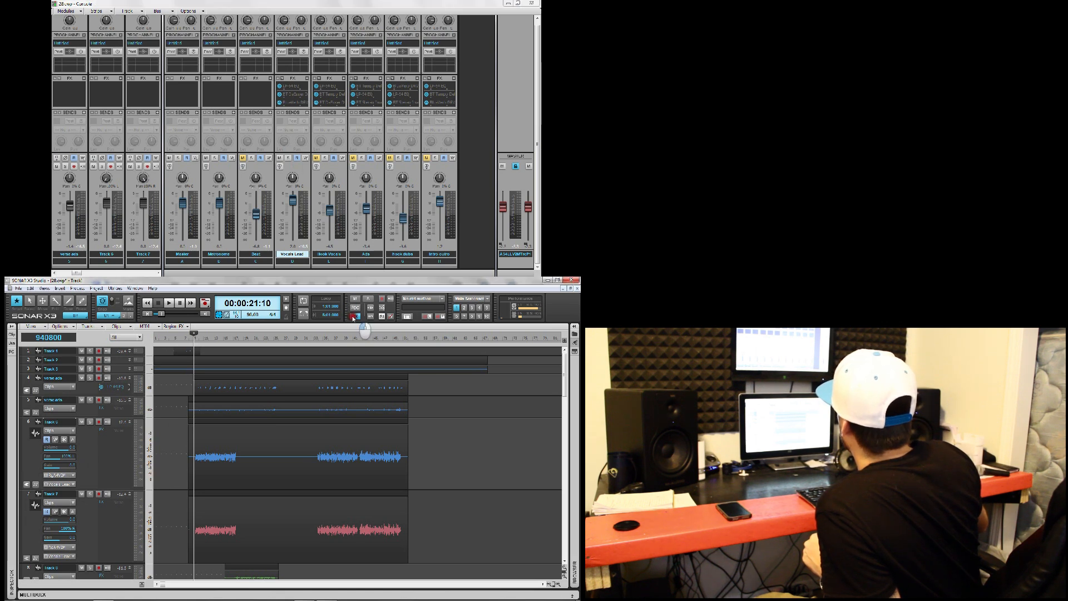
double_click(291, 85)
drag(271, 388, 326, 349)
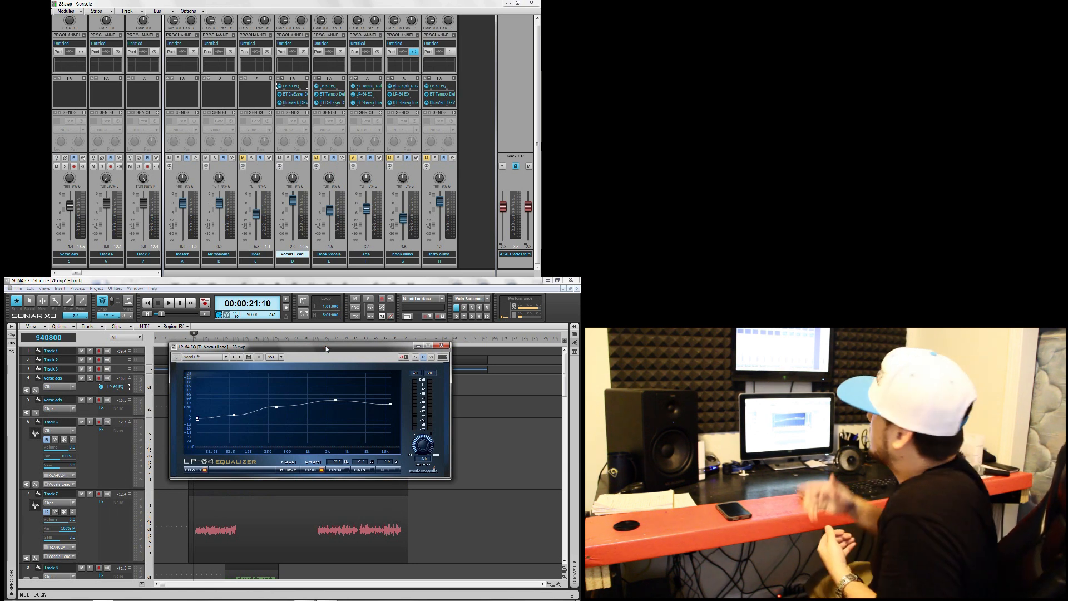
Find LP-64 EQ among the VST2 audio effects offered for the Beat bus, without inserting it
click(249, 98)
right_click(251, 98)
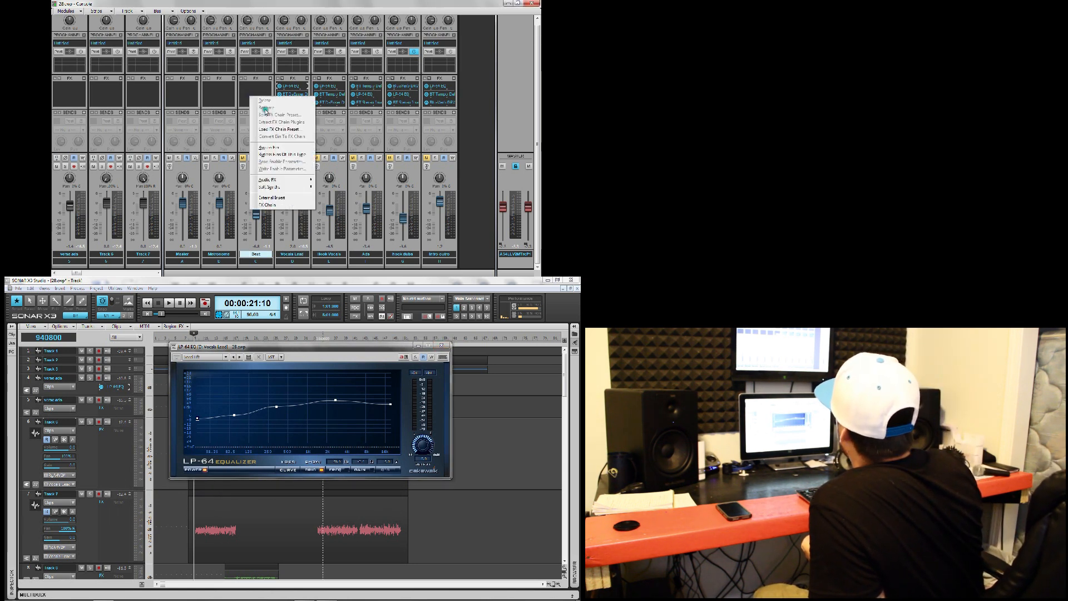
click(280, 180)
mouse_move(331, 198)
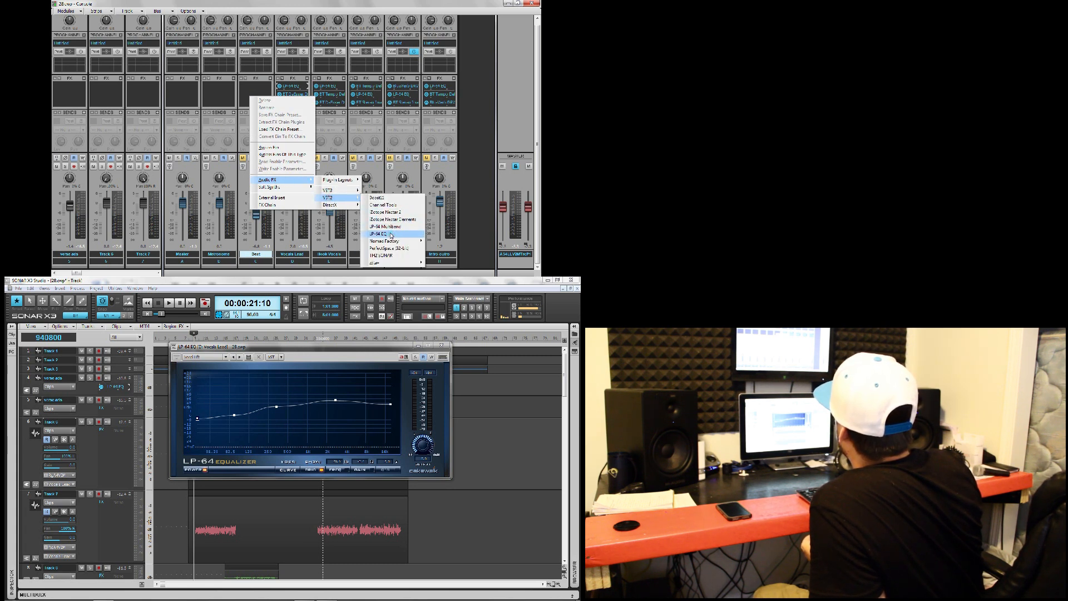
click(310, 363)
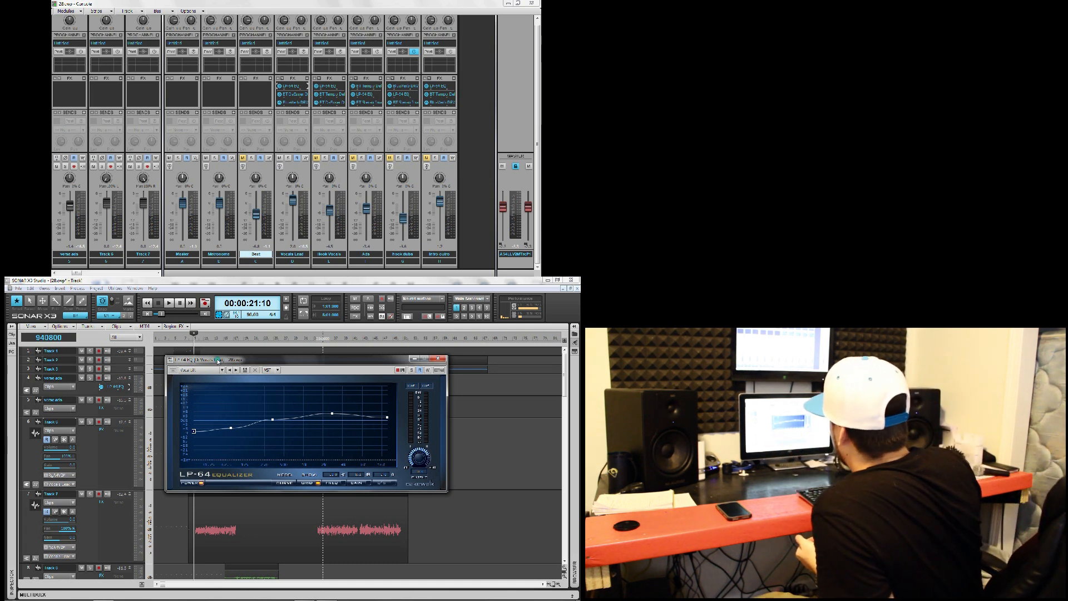
Select the second low-frequency point on the Vocals Lead EQ curve to read its frequency and gain
mouse_move(233, 430)
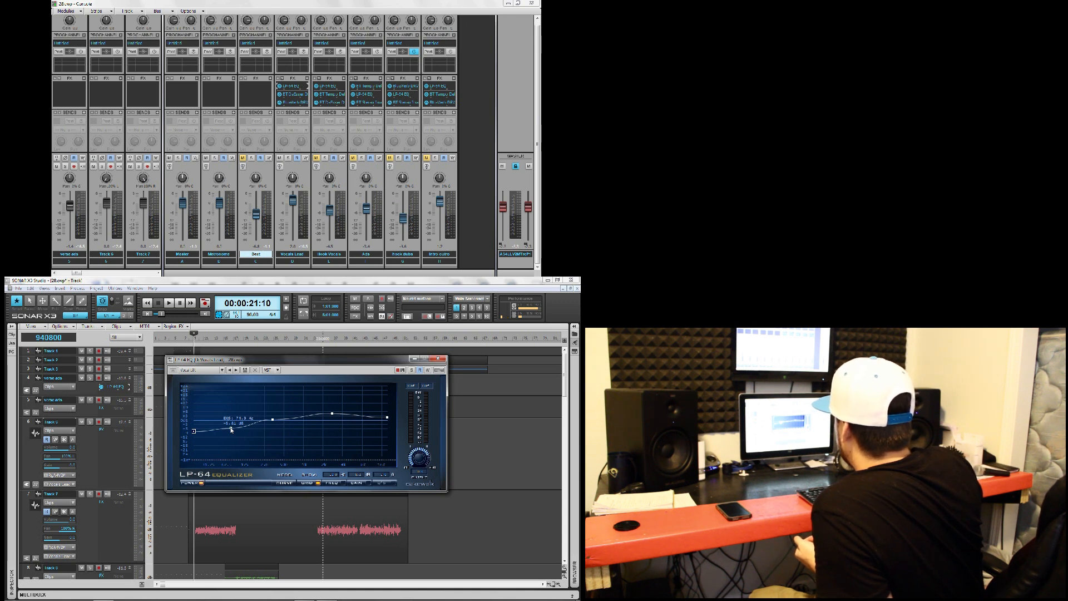
click(231, 429)
drag(231, 429, 231, 429)
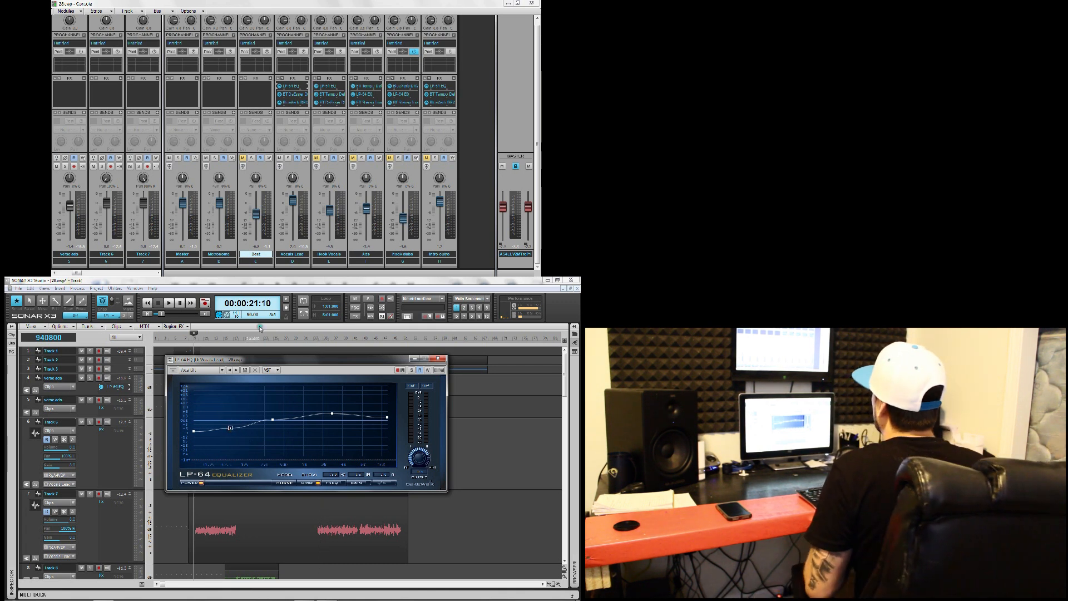
Bypass the effects below the LP-64 EQ in the Vocals Lead FX bin, including the de-esser
click(279, 103)
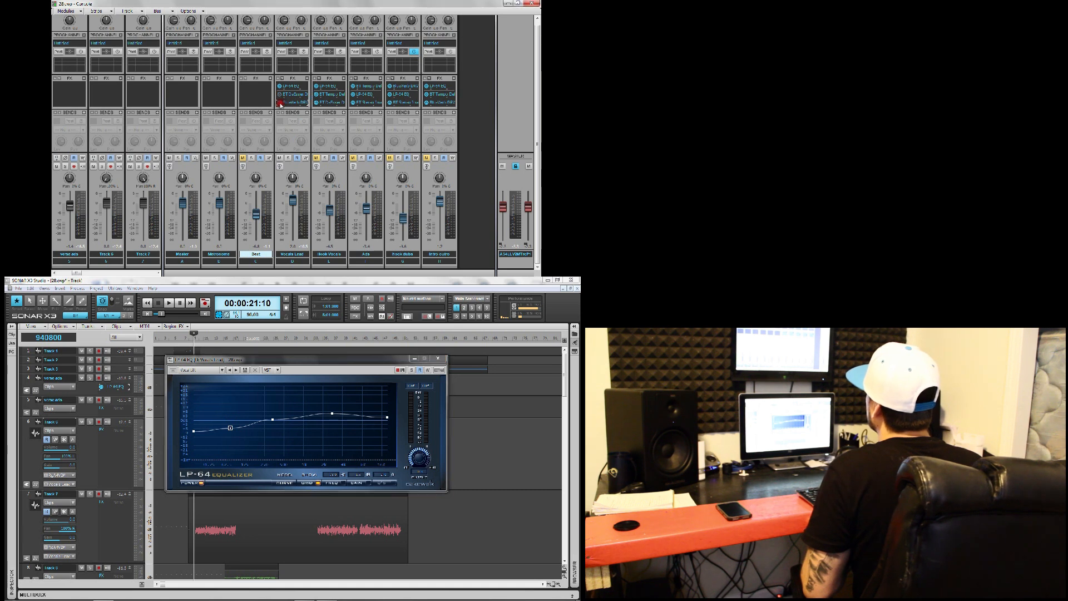
click(281, 79)
scroll(282, 98, down, 1)
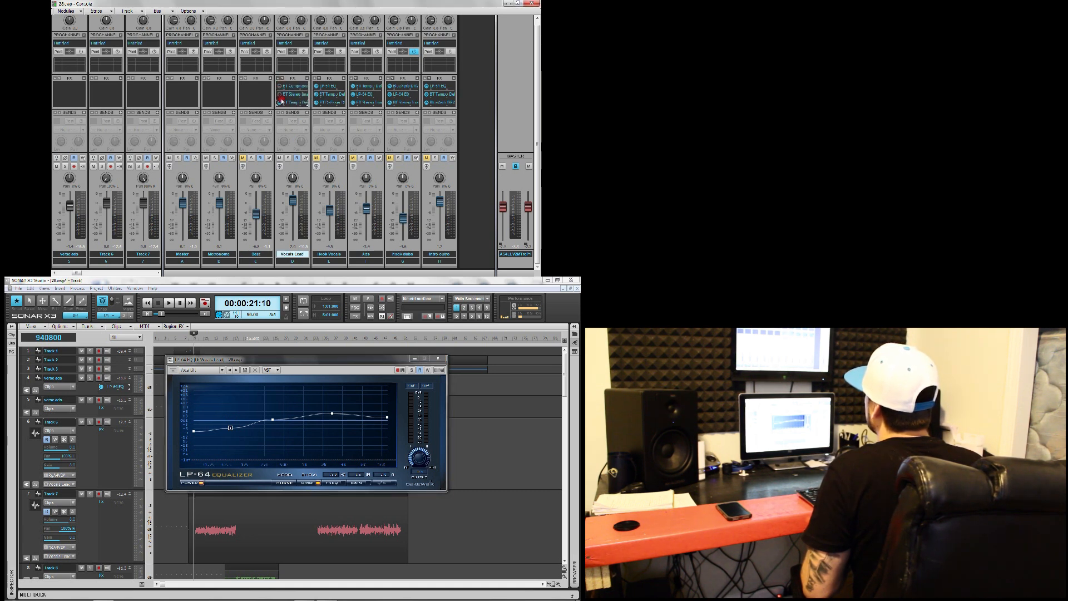
scroll(281, 92, down, 1)
scroll(280, 84, up, 4)
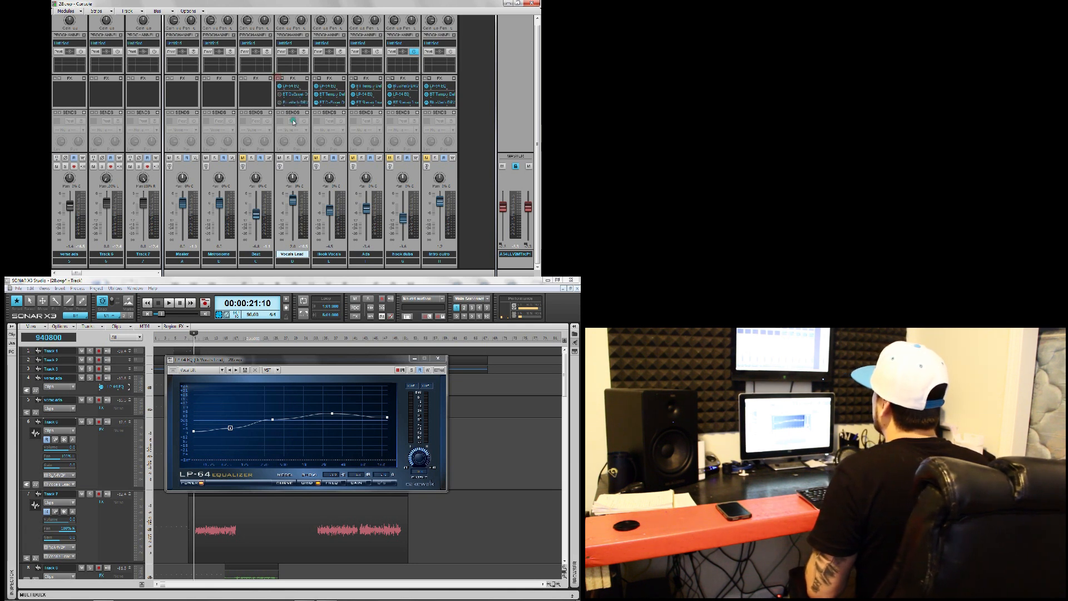
Play the lead vocals while toggling the LP-64 EQ to compare the sound, and close the EQ window
drag(277, 360, 277, 377)
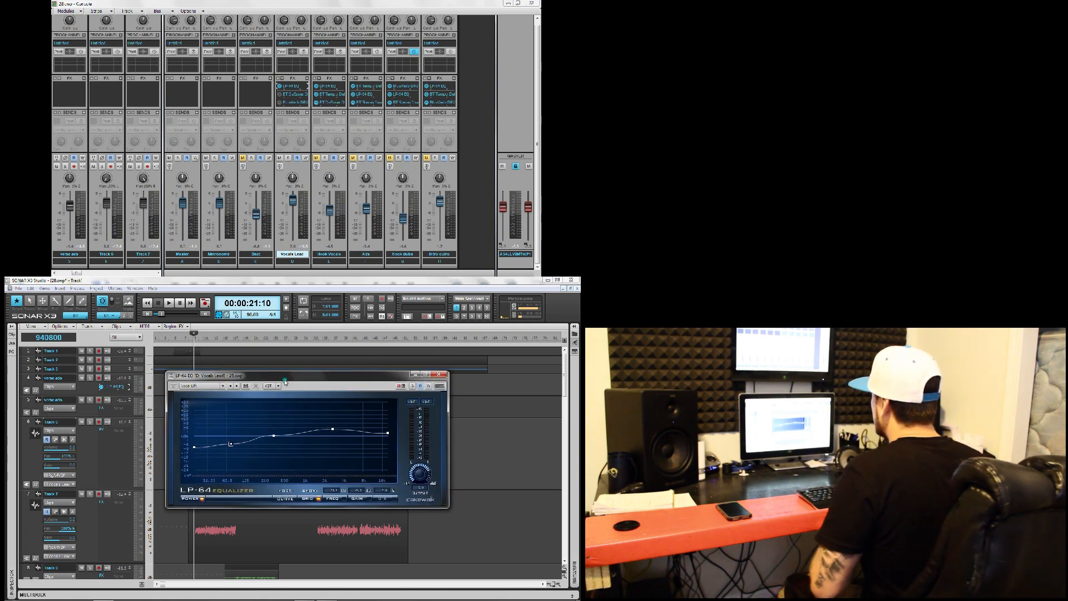
key(space)
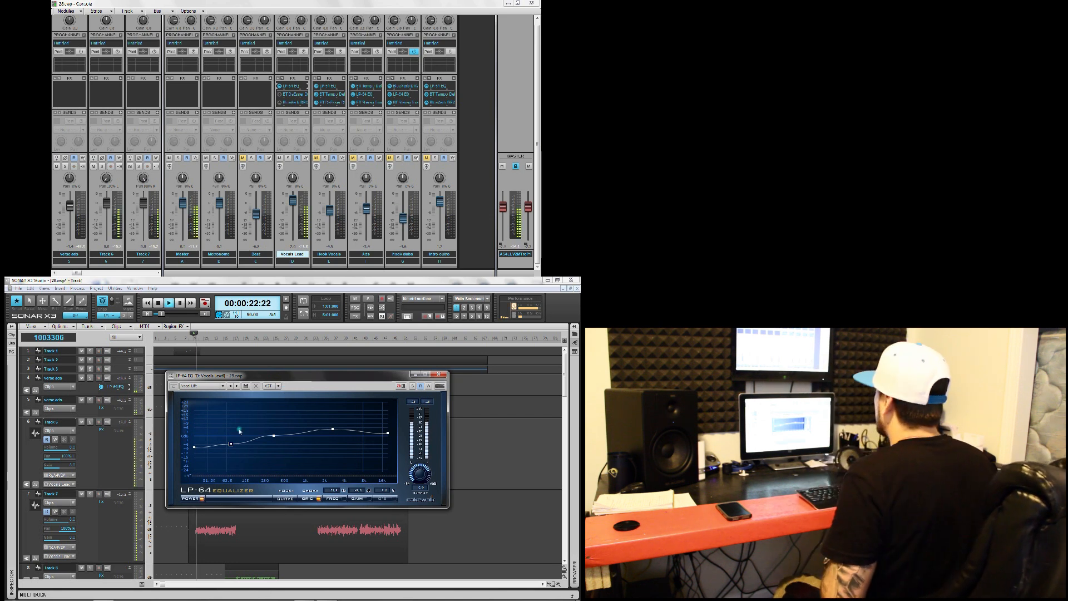
click(279, 87)
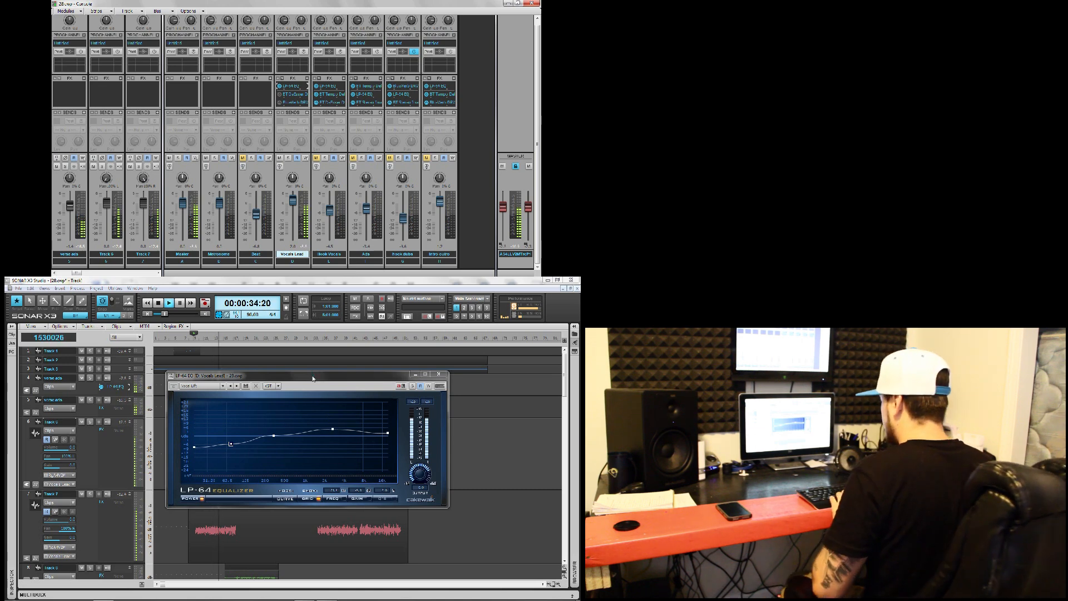
key(space)
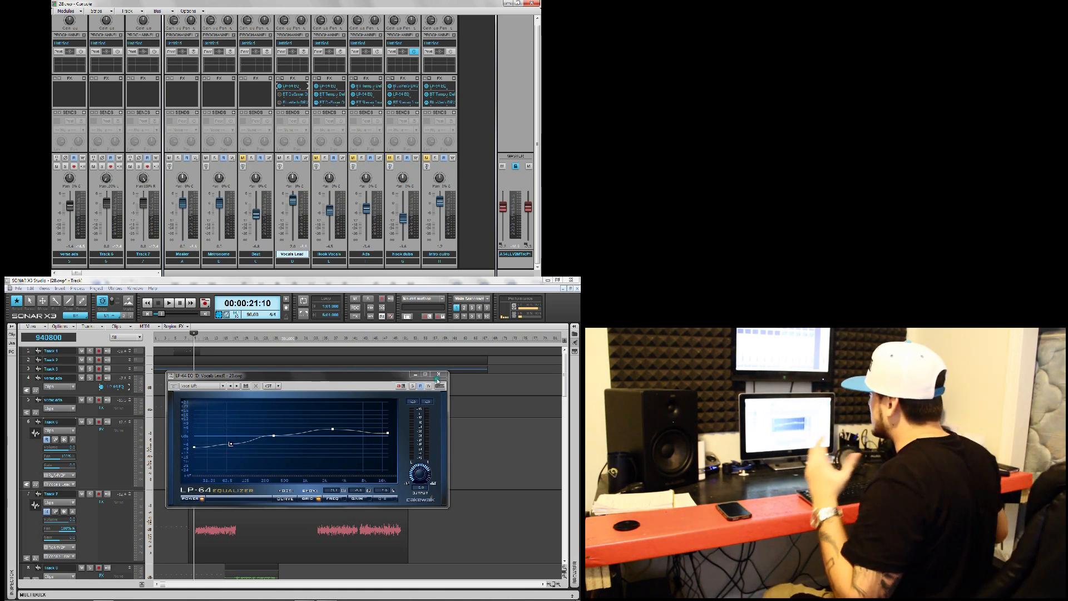
click(439, 374)
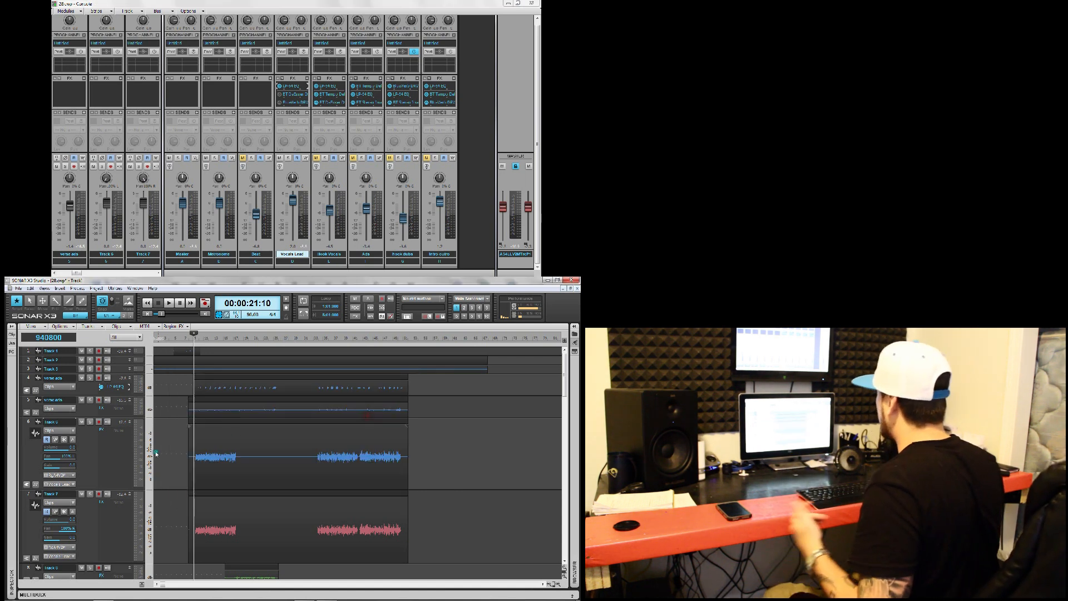
Enable the BT DeEsser on the Vocals Lead bus and open its settings window
click(279, 95)
double_click(288, 95)
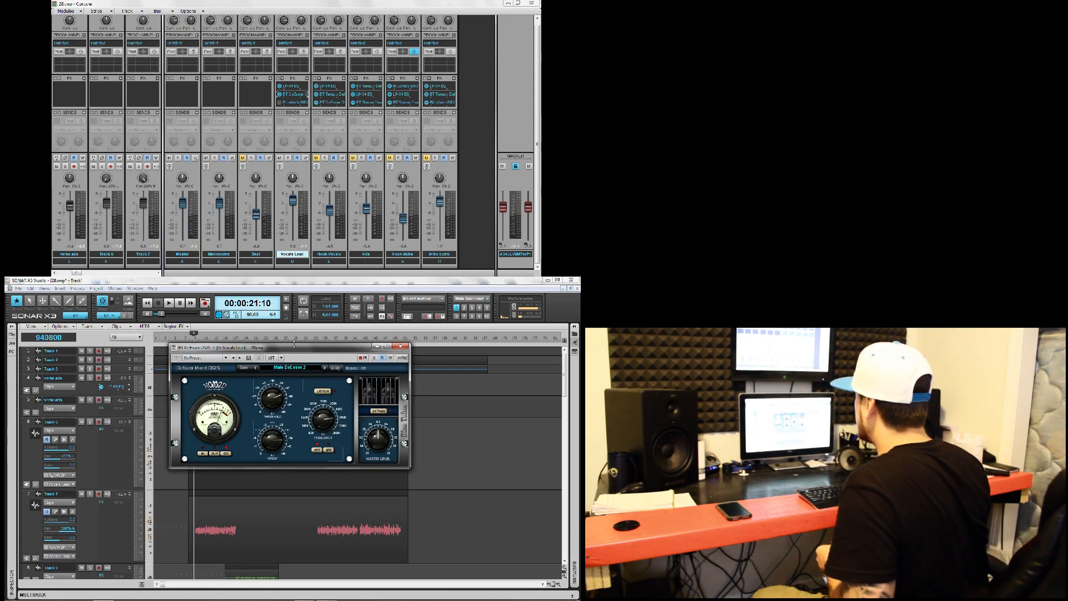
mouse_move(296, 346)
mouse_down()
mouse_move(284, 343)
mouse_move(282, 359)
mouse_up()
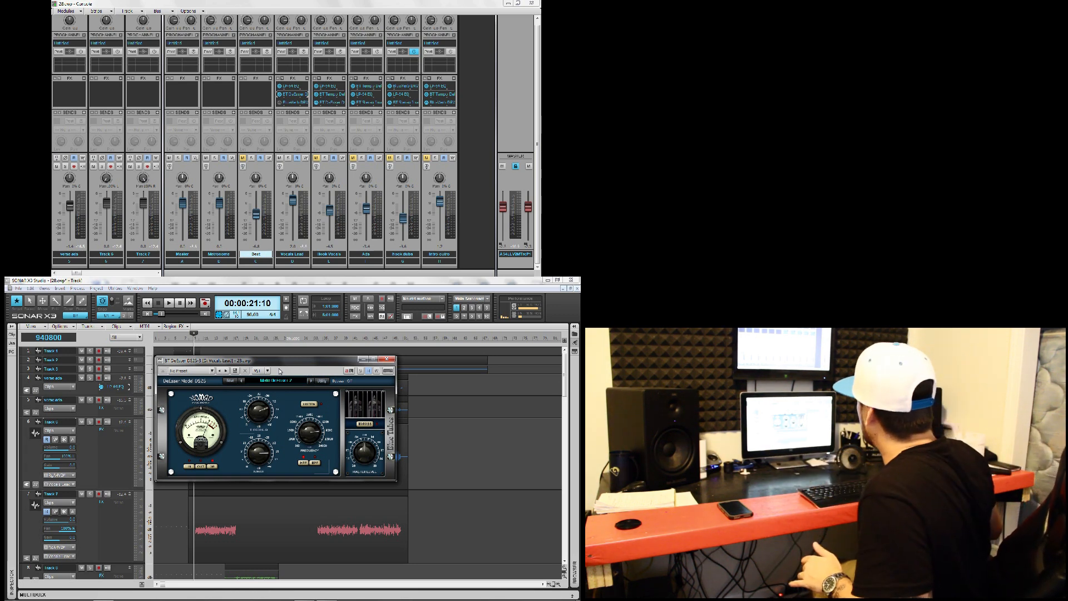
Adjust the BT DeEsser threshold on the Vocals Lead bus while playing the lead vocals, and close the plug-in window
drag(280, 371, 234, 376)
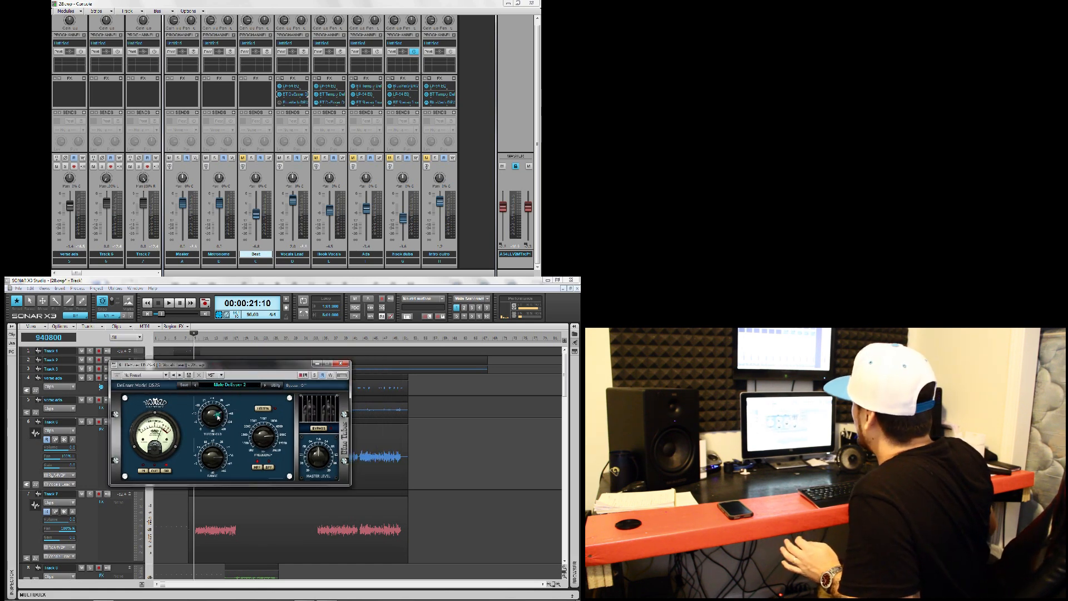
drag(217, 416, 228, 430)
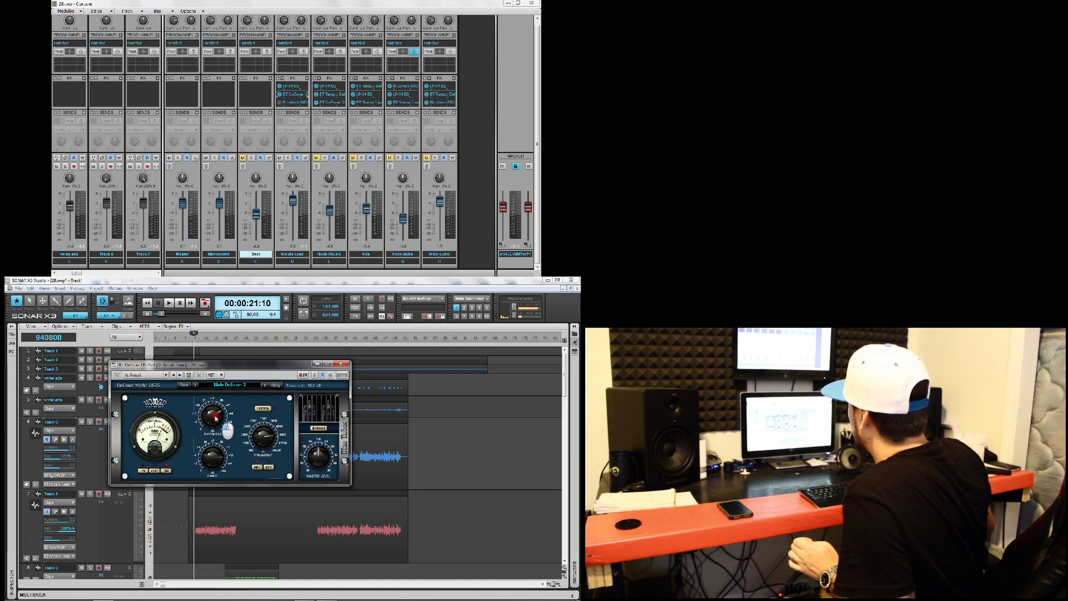
drag(227, 429, 209, 405)
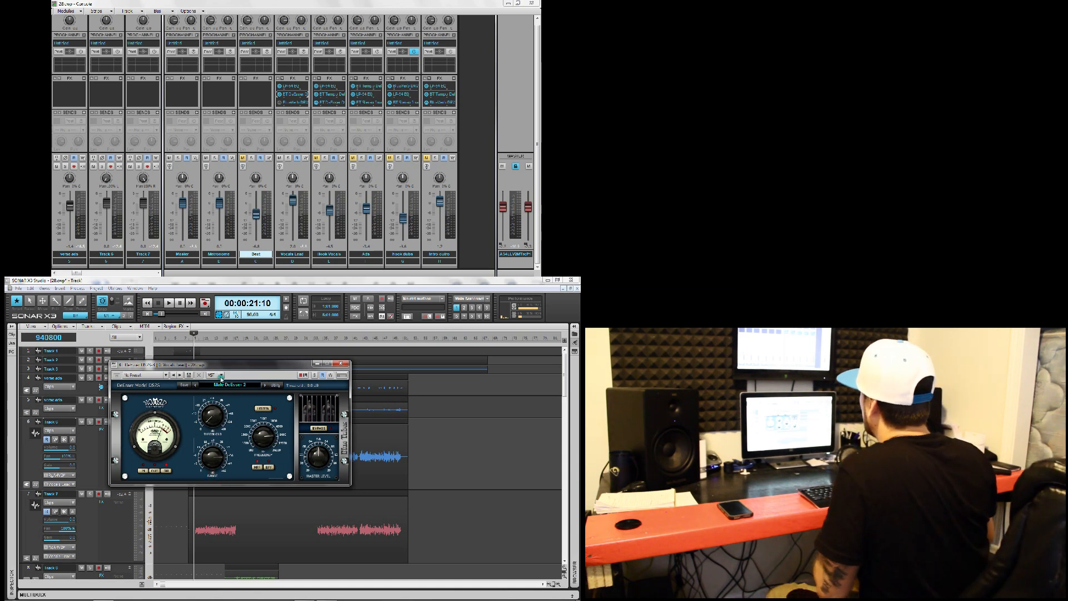
key(space)
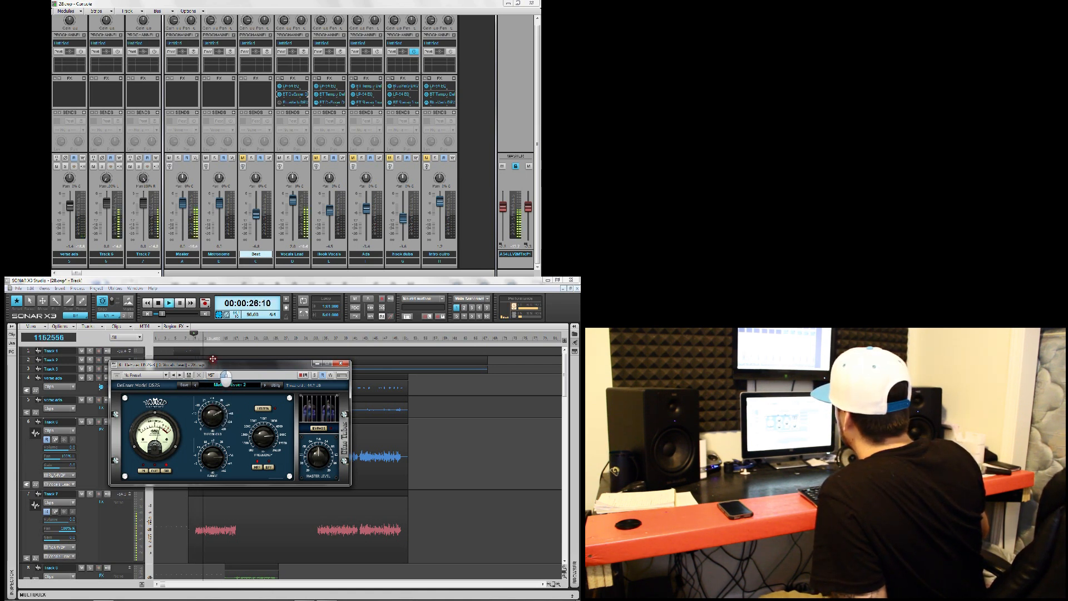
drag(212, 357, 215, 334)
mouse_move(216, 413)
mouse_down()
mouse_move(229, 437)
mouse_move(215, 416)
mouse_up()
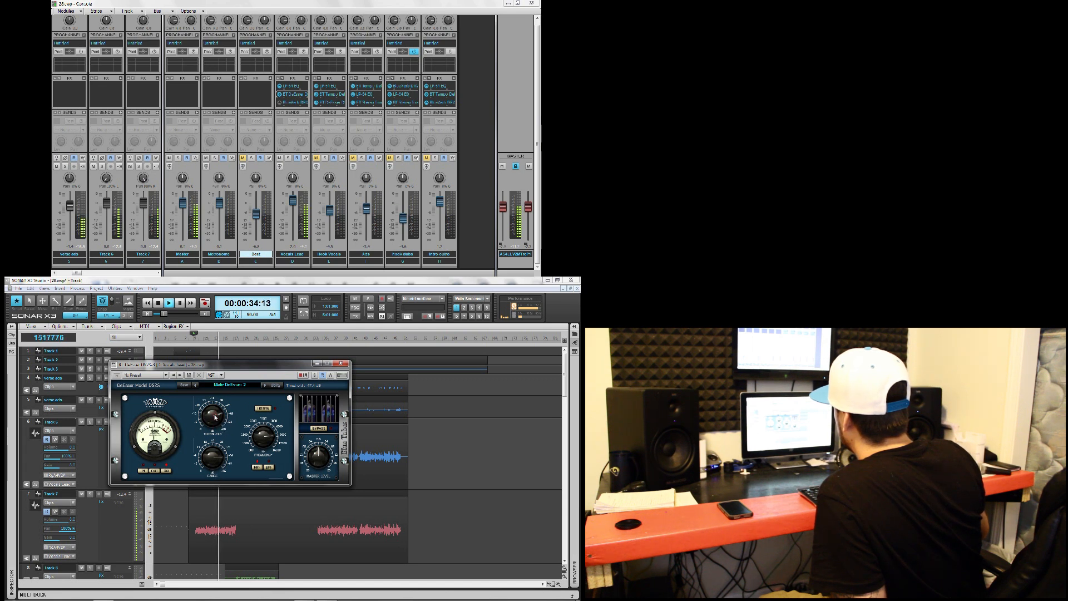
click(341, 363)
key(space)
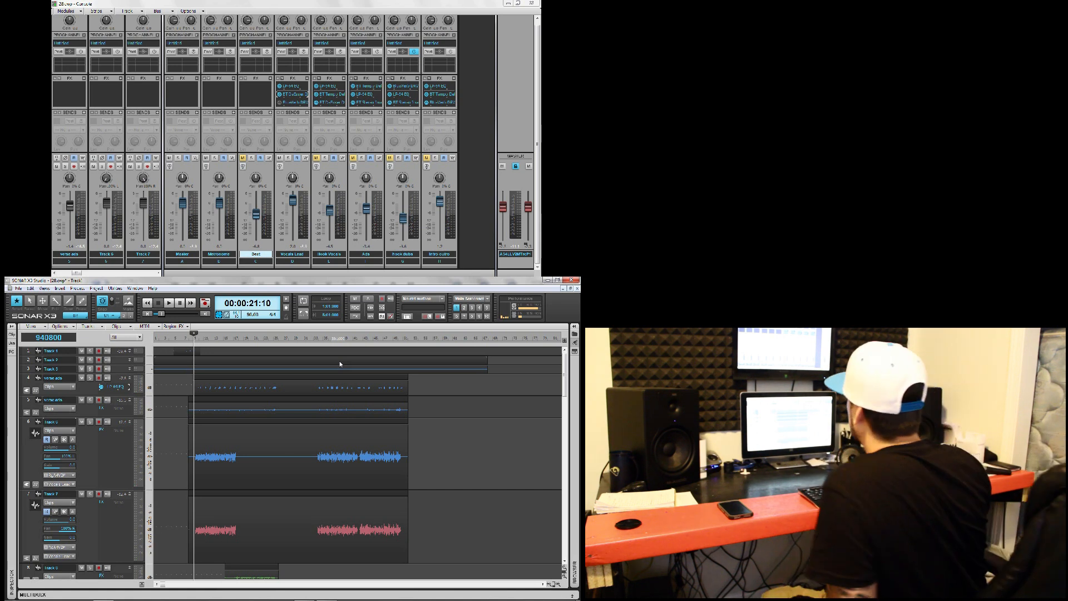
Reopen the BT DeEsser to view its factory preset list, and close the window without changing the preset
double_click(287, 98)
click(201, 384)
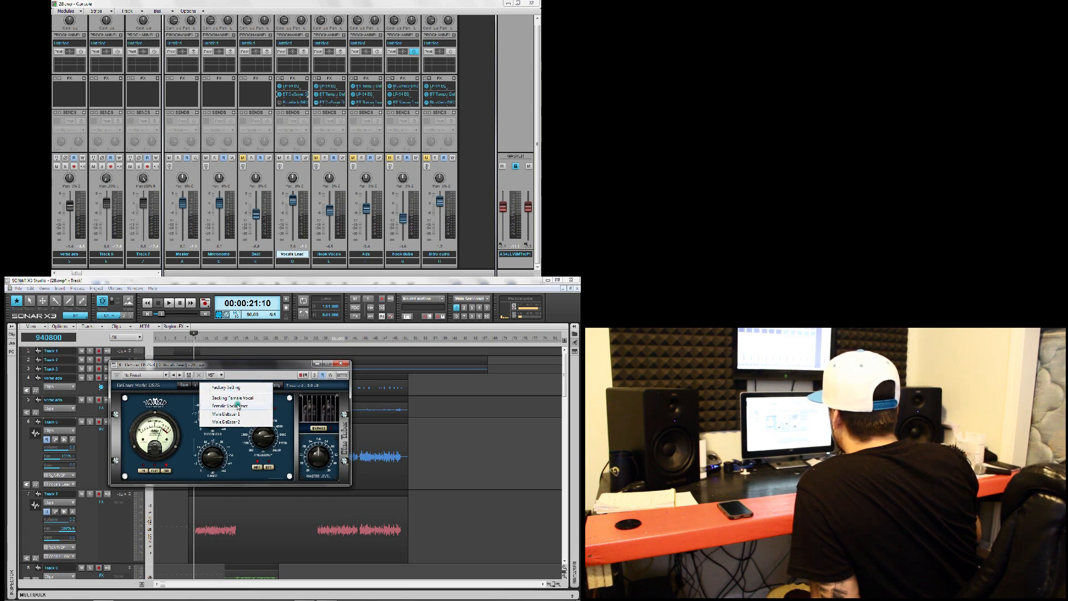
click(341, 364)
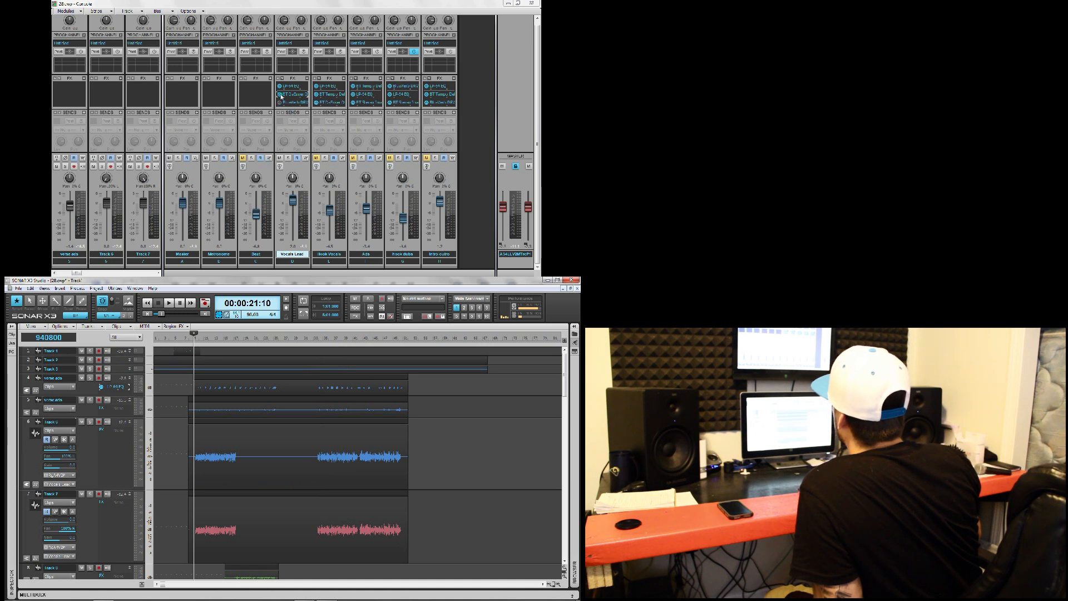
Enable the BlueVerb DRV-2080 reverb in the Vocals Lead FX bin and open its settings window
scroll(284, 85, down, 2)
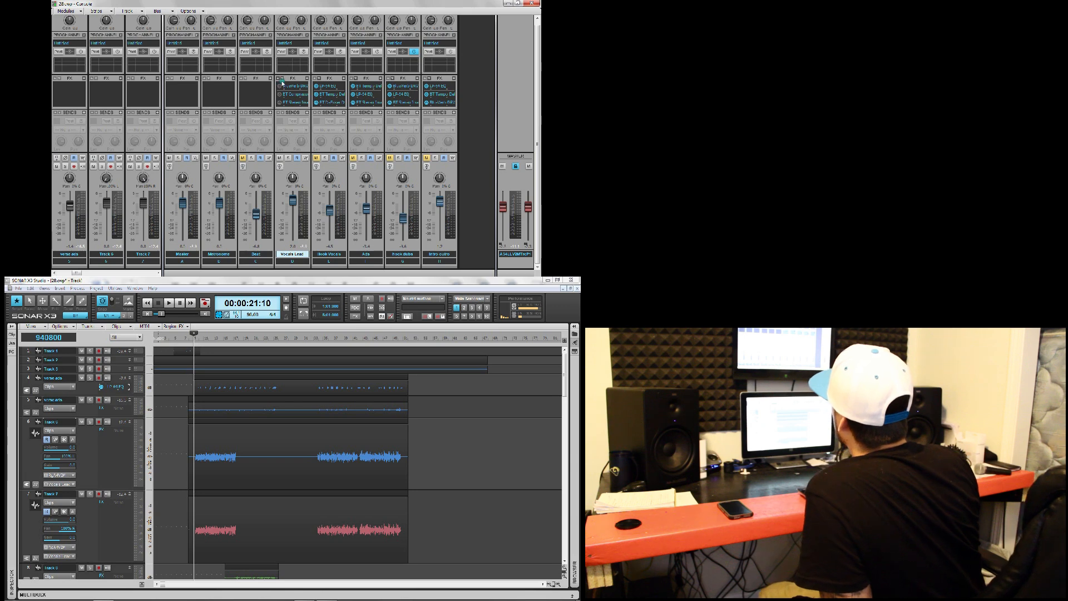
click(280, 86)
double_click(286, 87)
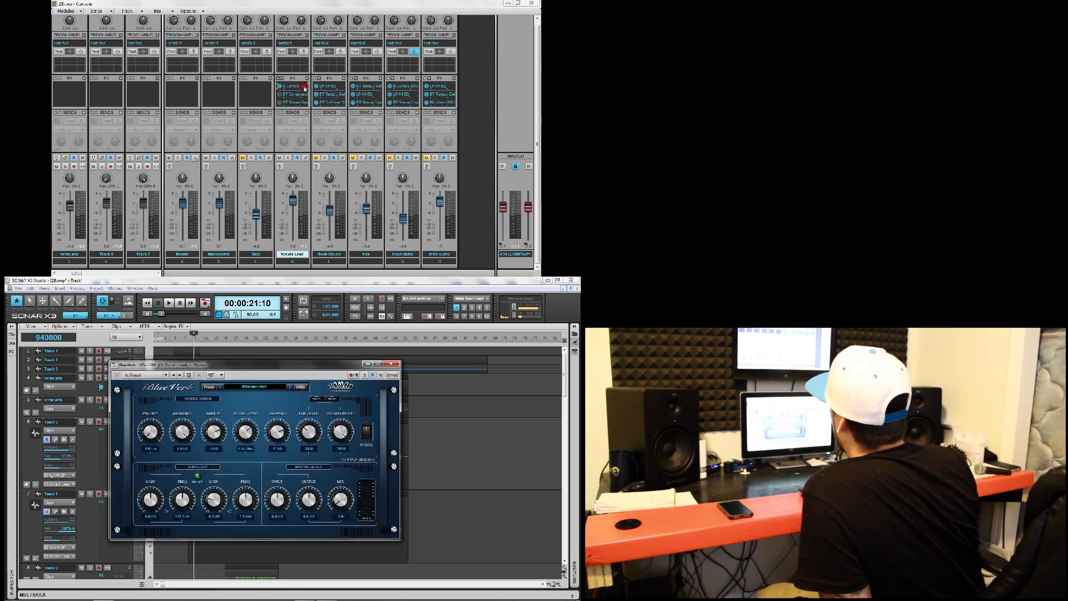
drag(276, 367, 281, 335)
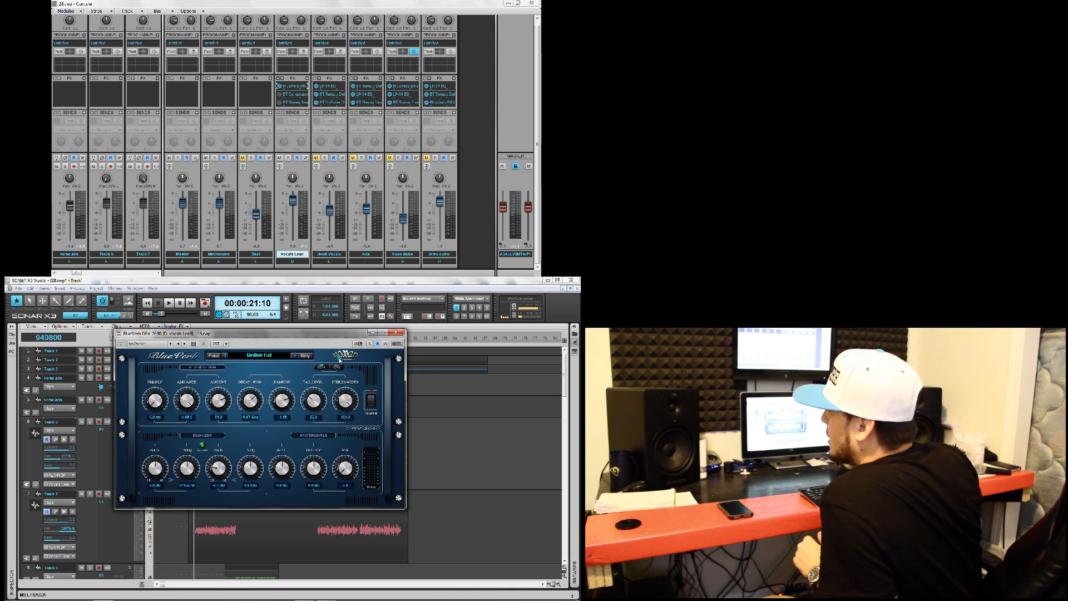
drag(284, 340, 269, 353)
right_click(250, 93)
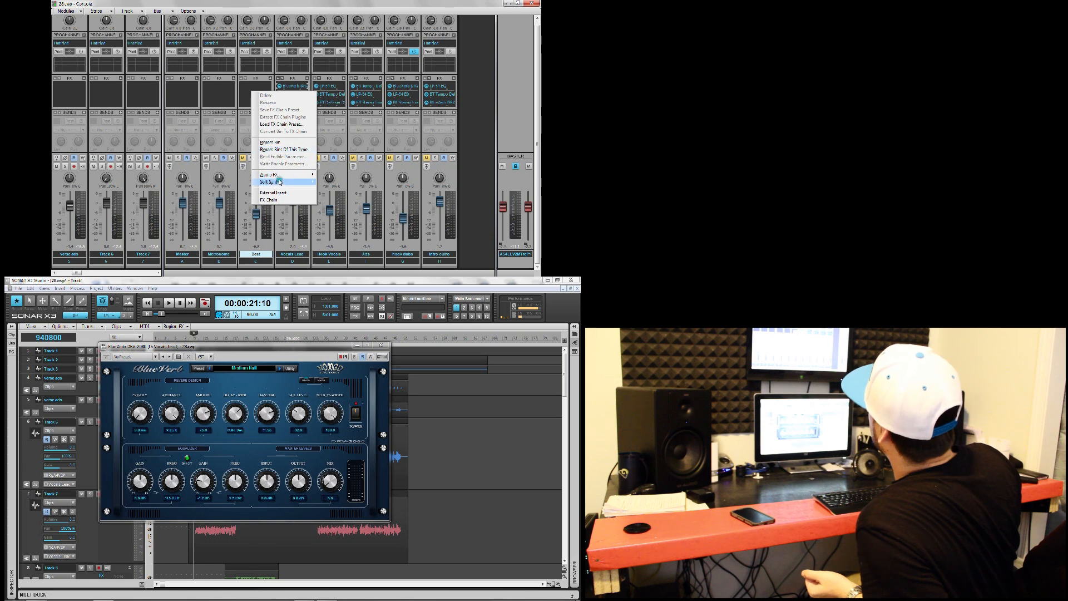
mouse_move(273, 182)
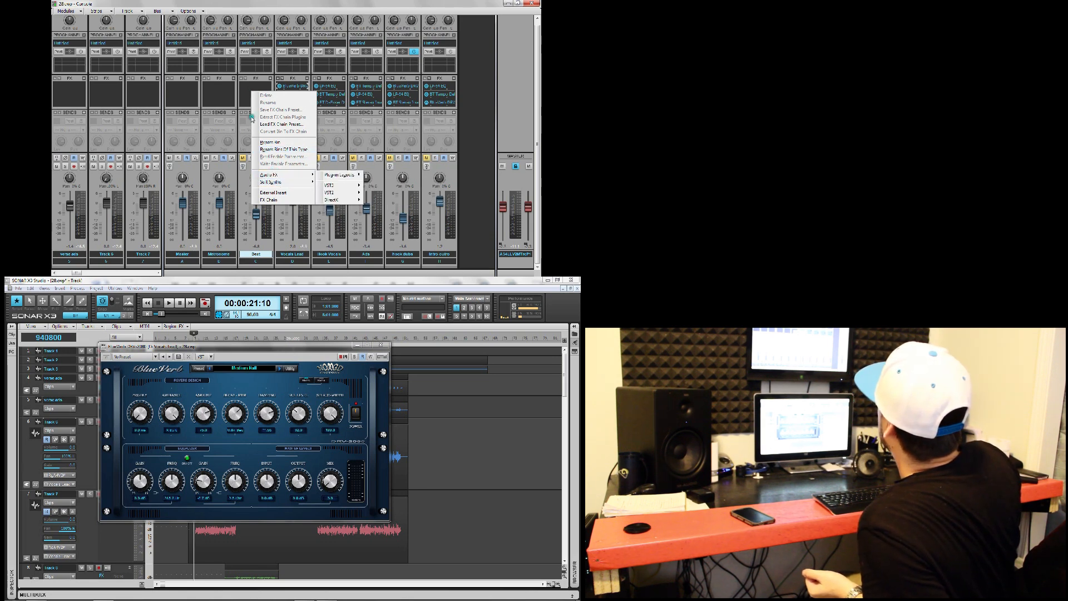
click(248, 91)
right_click(246, 88)
click(245, 88)
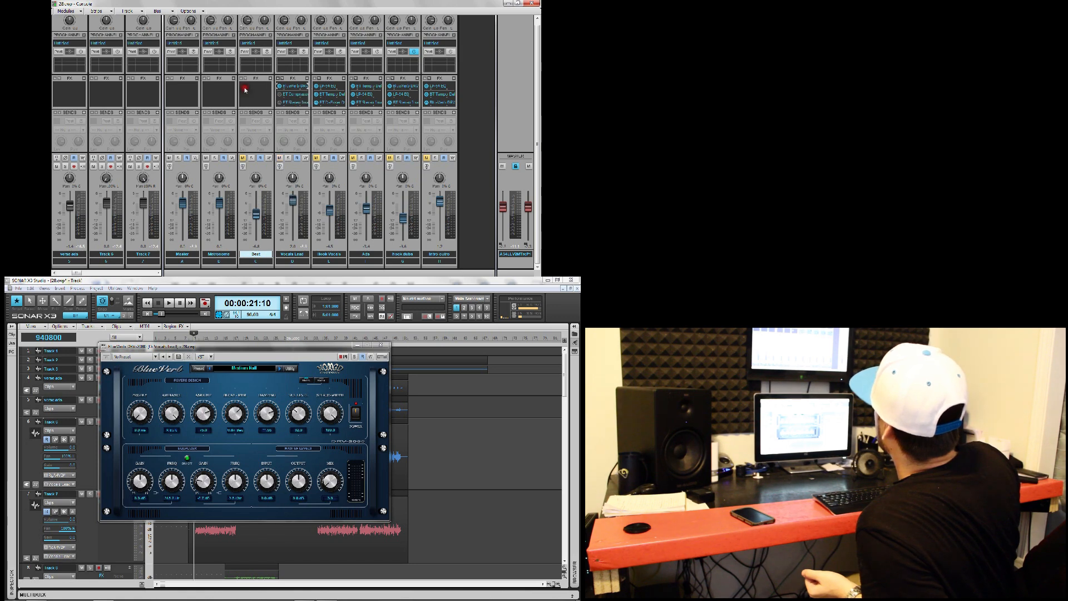
Browse the Nomad Factory effects offered for Track 6's FX bin to locate the BlueVerb DRV-2080
drag(182, 348, 250, 344)
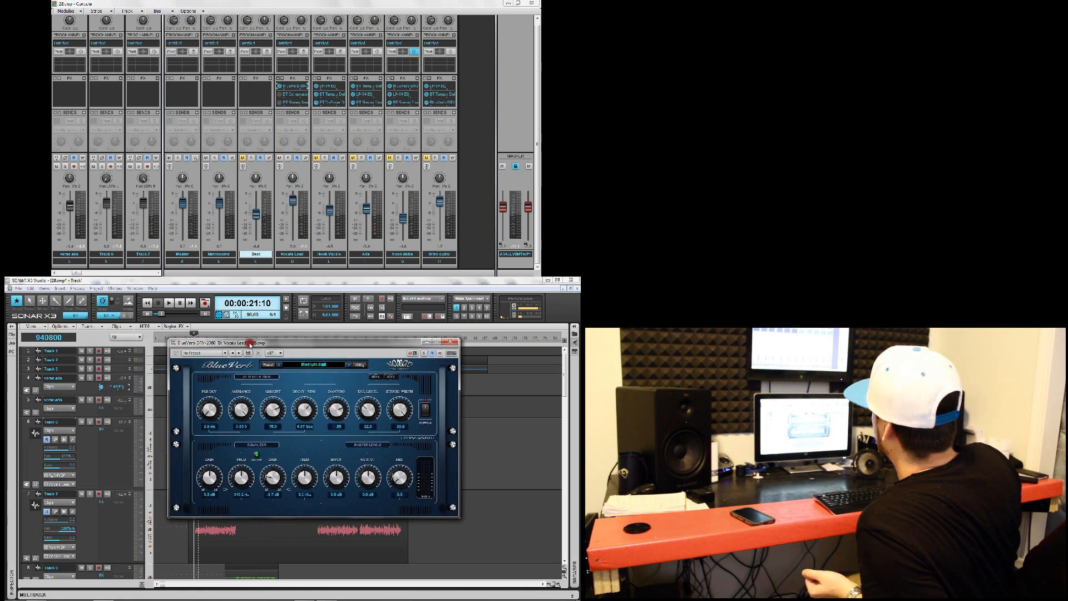
right_click(110, 444)
mouse_move(146, 527)
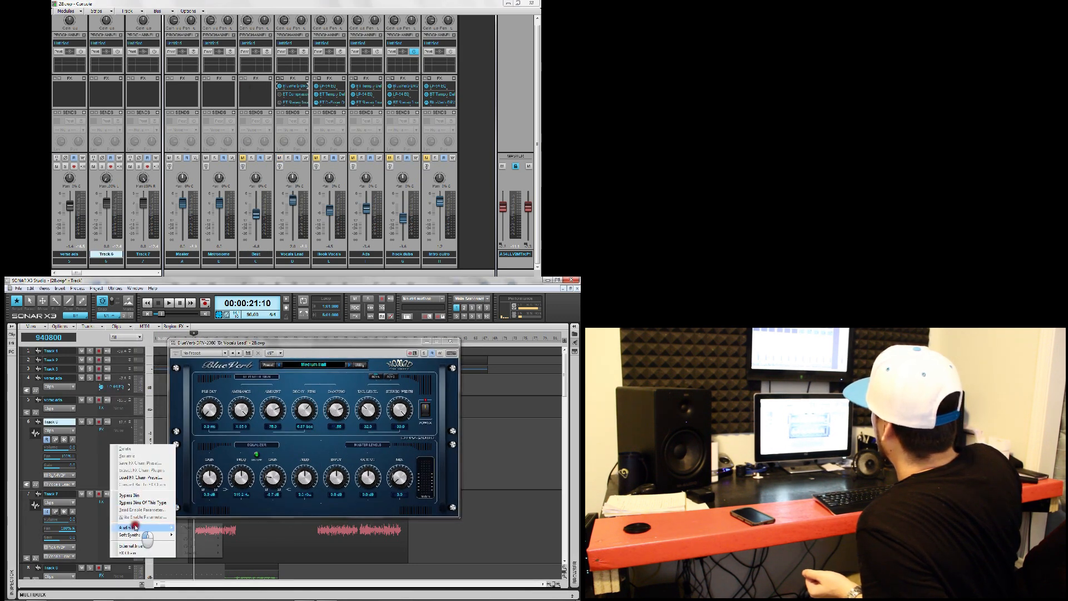
mouse_move(190, 544)
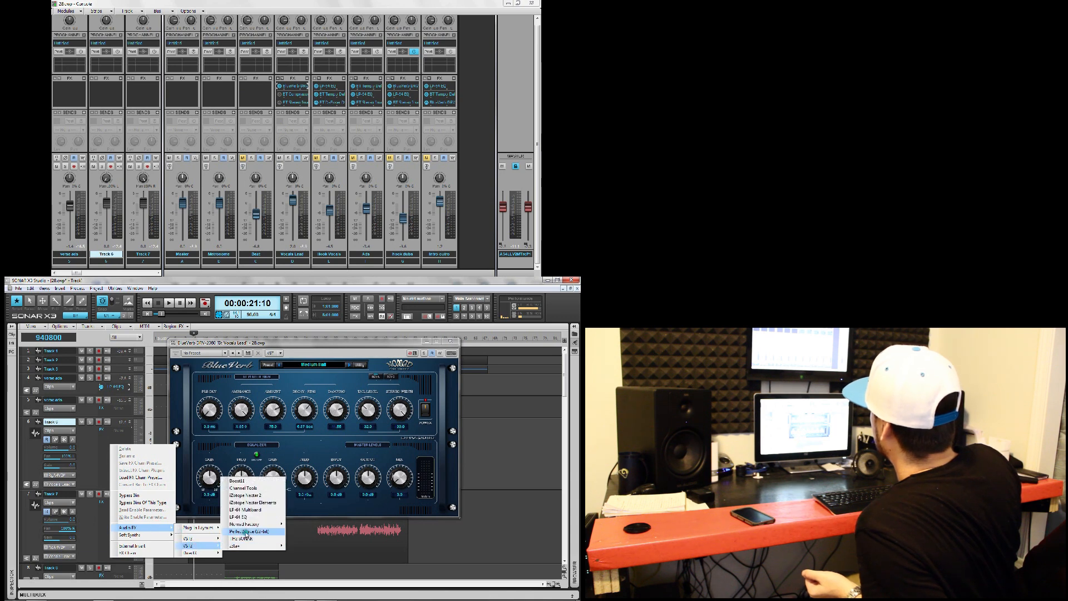
mouse_move(254, 524)
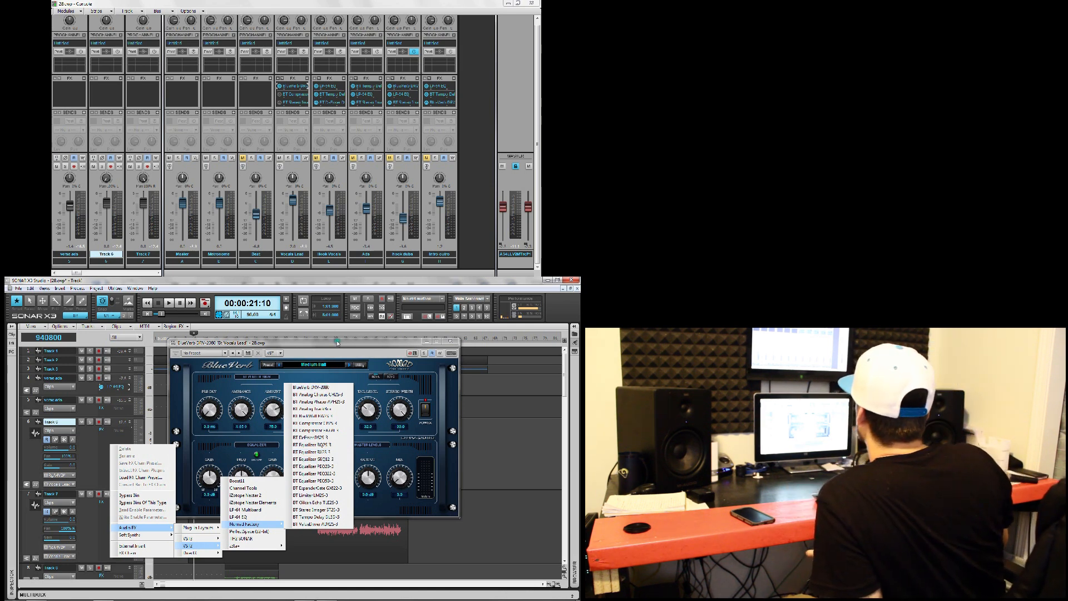
click(328, 388)
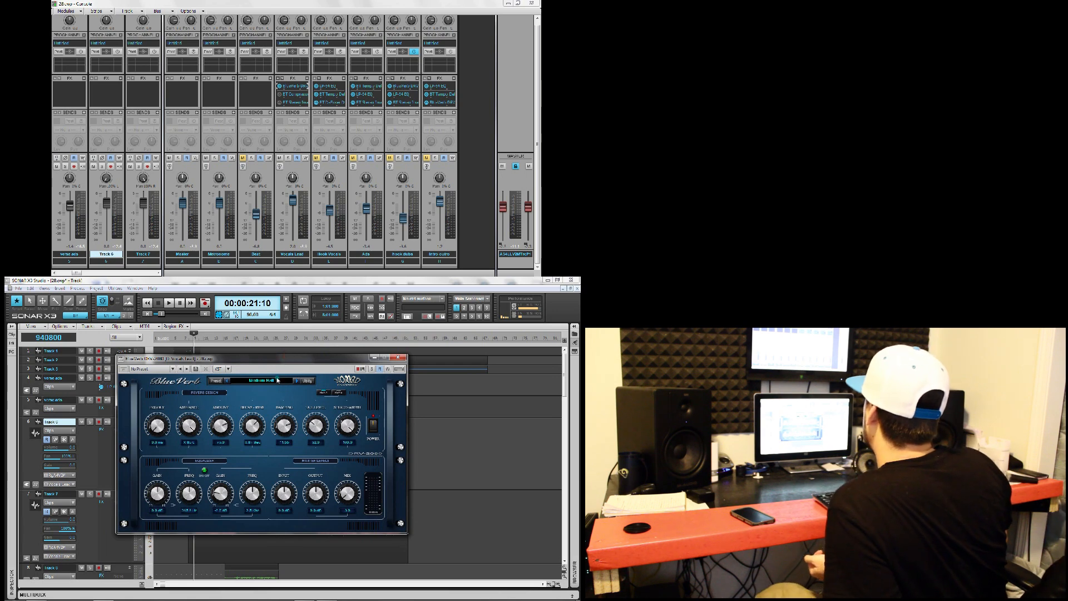
View the BlueVerb factory presets, leaving Medium Hall selected
click(276, 381)
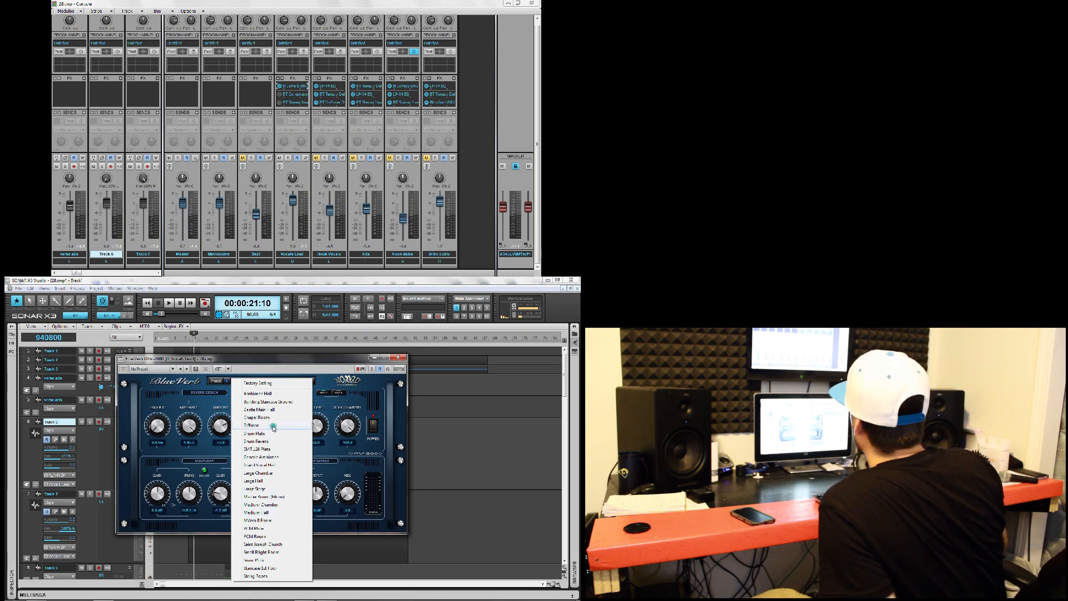
mouse_move(314, 361)
mouse_down()
mouse_move(288, 361)
mouse_move(312, 361)
mouse_up()
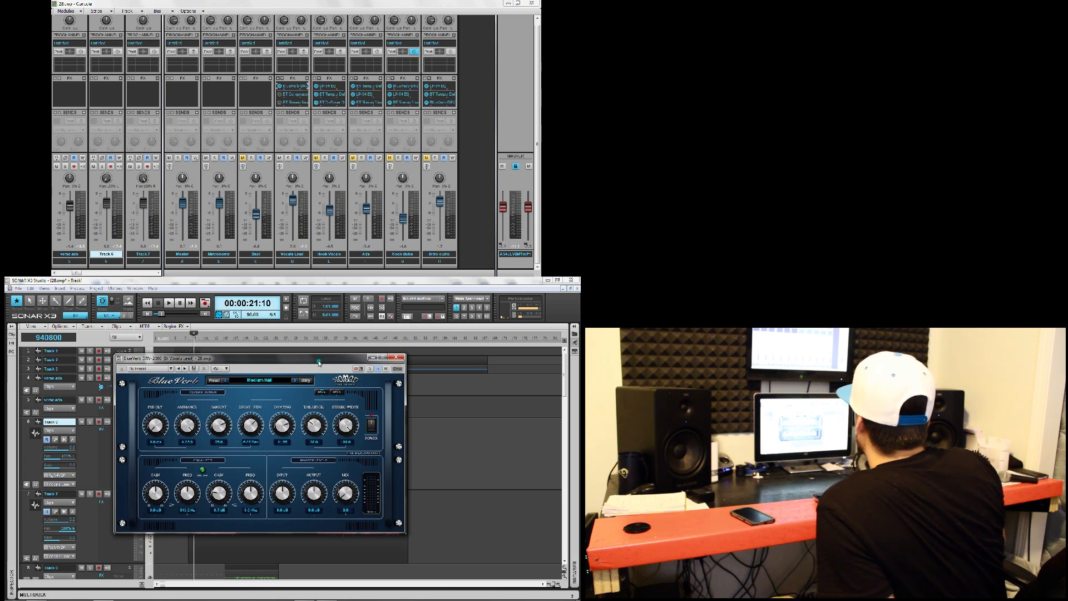
drag(319, 363, 348, 365)
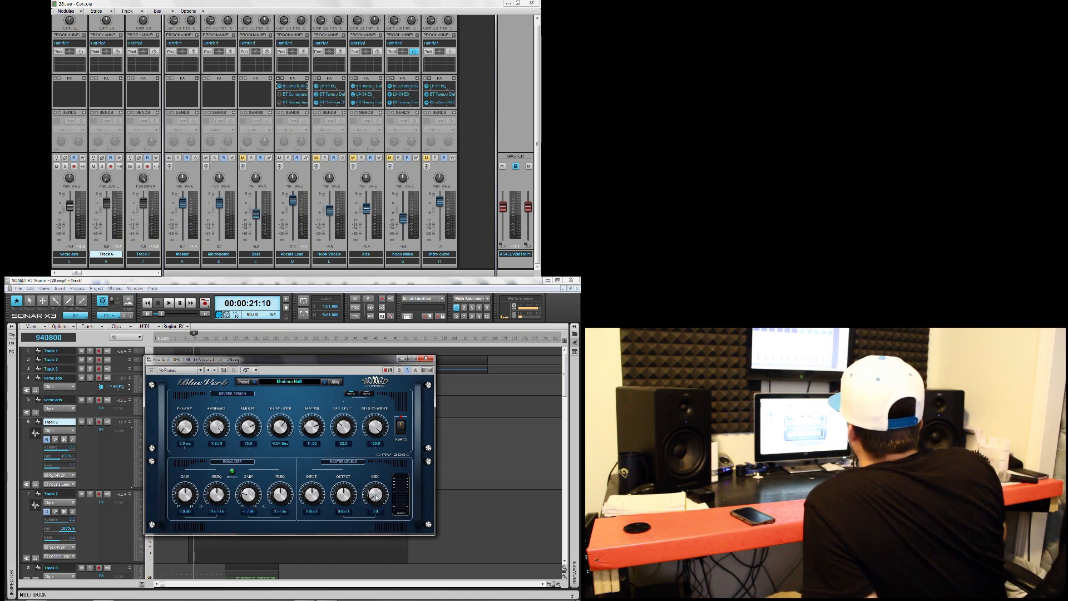
Compare a high and a low BlueVerb Mix setting while playing the lead vocals, and close the reverb window
drag(375, 494, 372, 412)
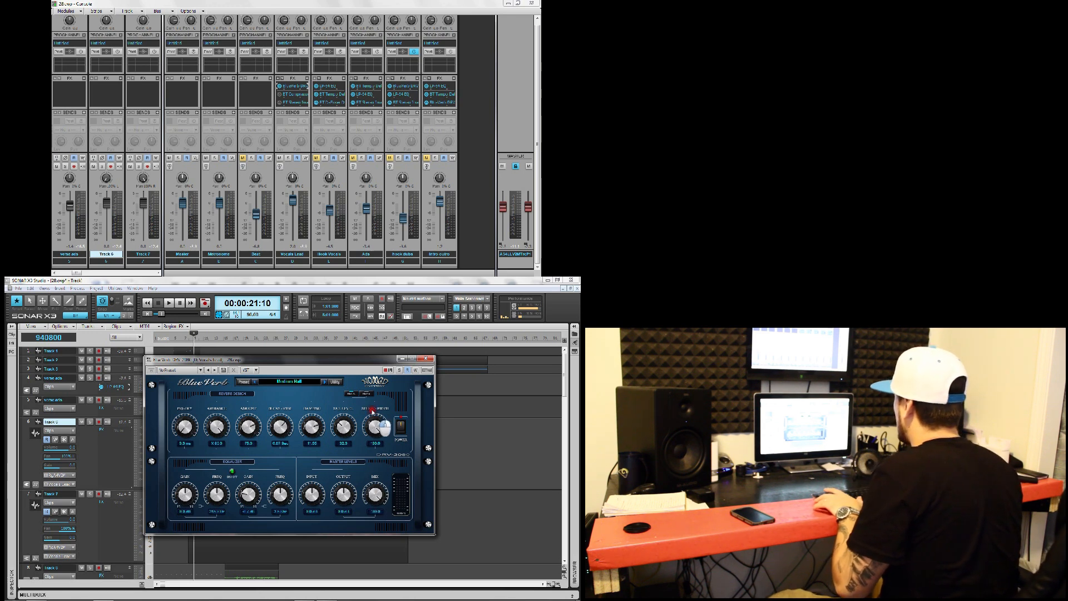
key(space)
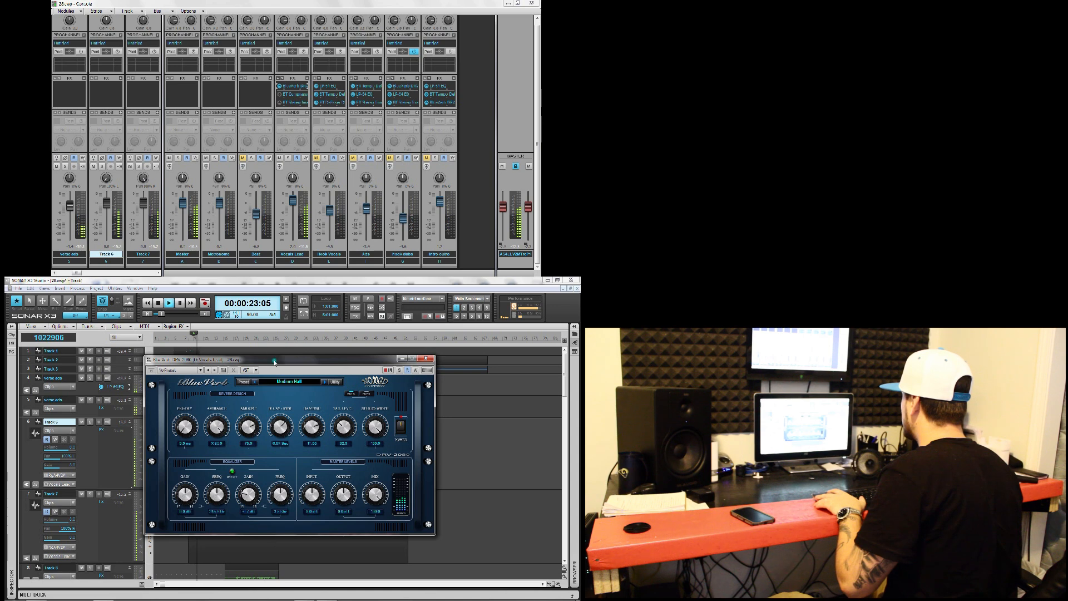
drag(371, 363, 371, 376)
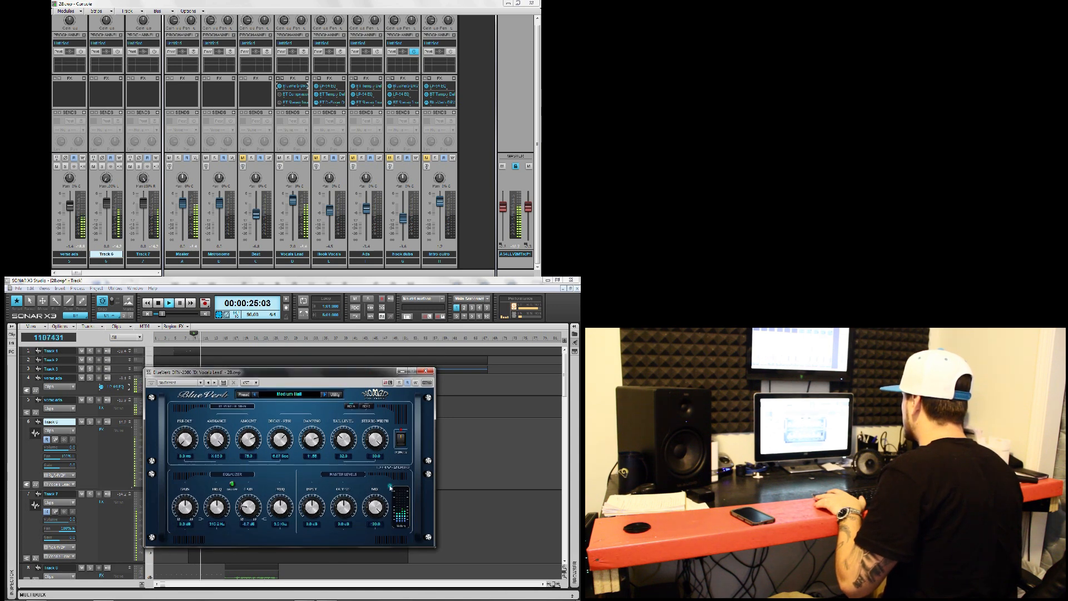
mouse_move(377, 505)
mouse_down()
mouse_move(377, 518)
mouse_move(376, 506)
mouse_up()
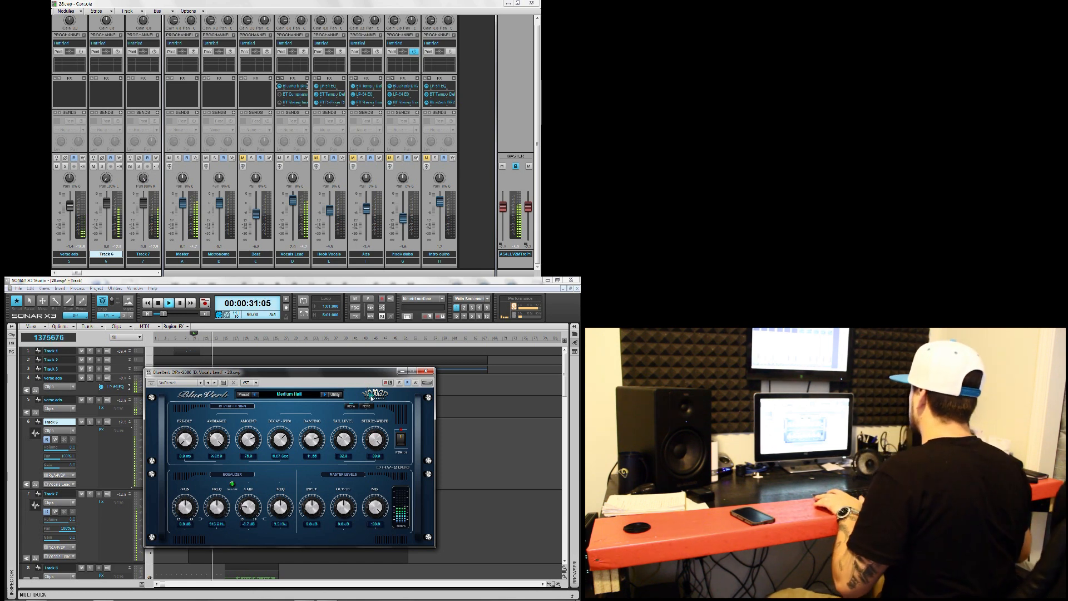
drag(375, 506, 376, 518)
key(space)
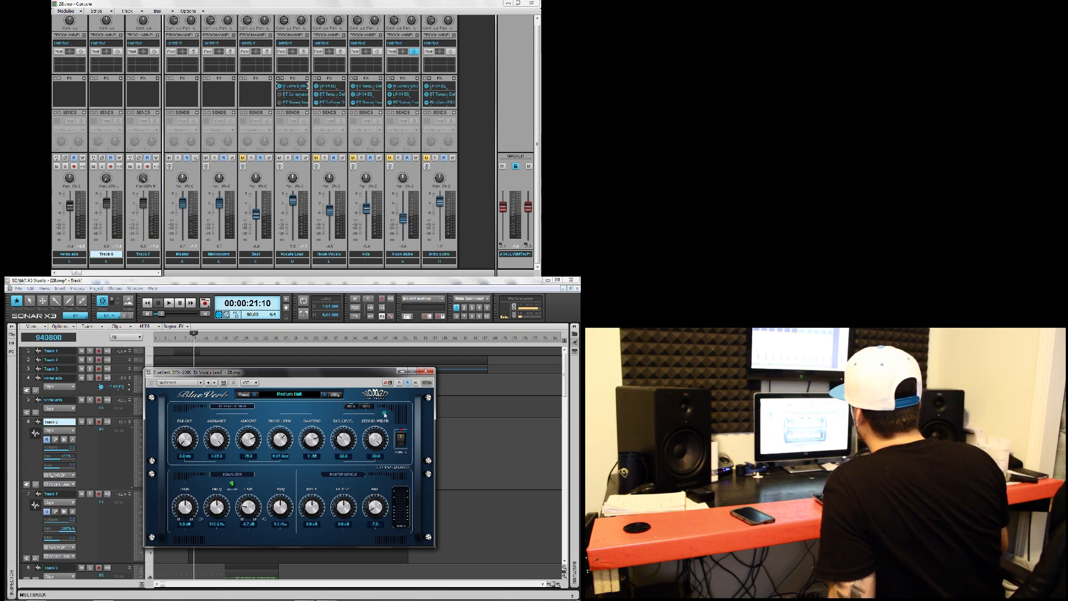
click(375, 439)
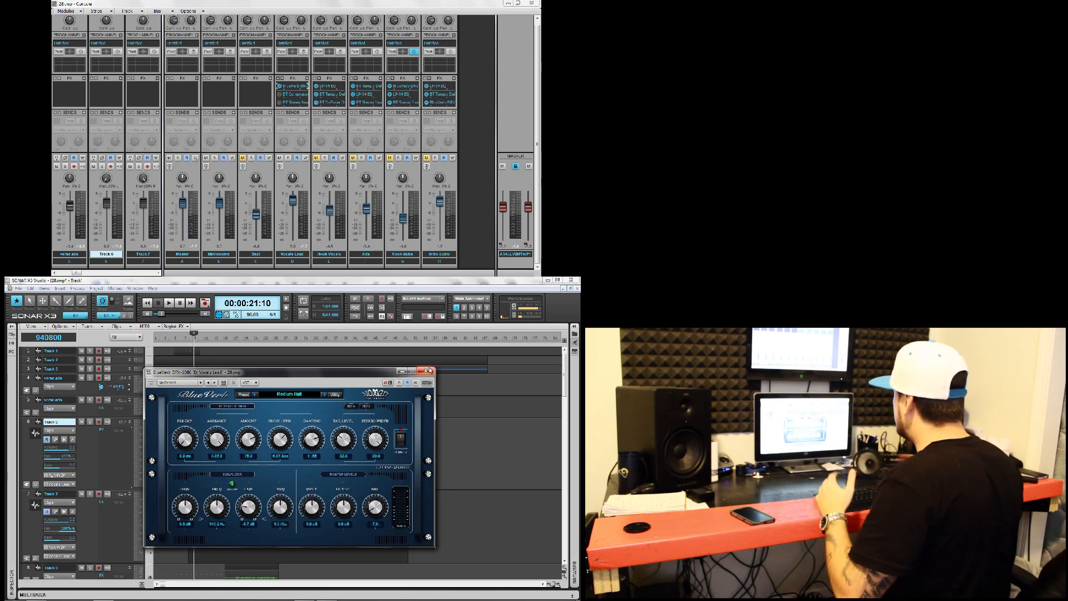
click(428, 370)
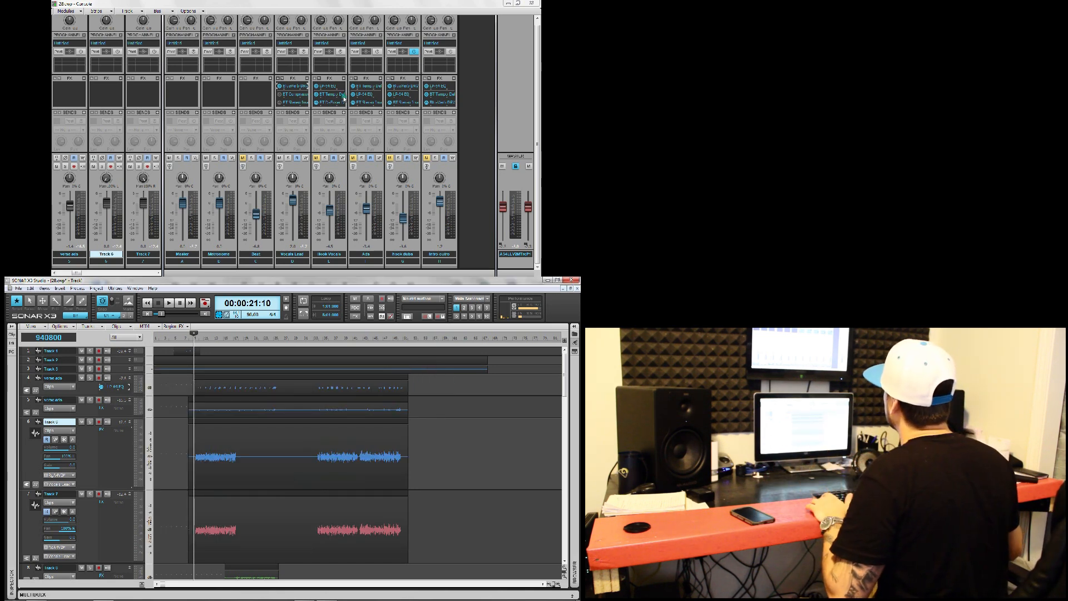
Enable and open the BT Compressor on the Vocals Lead bus, and locate it in the Nomad Factory effects list
double_click(287, 94)
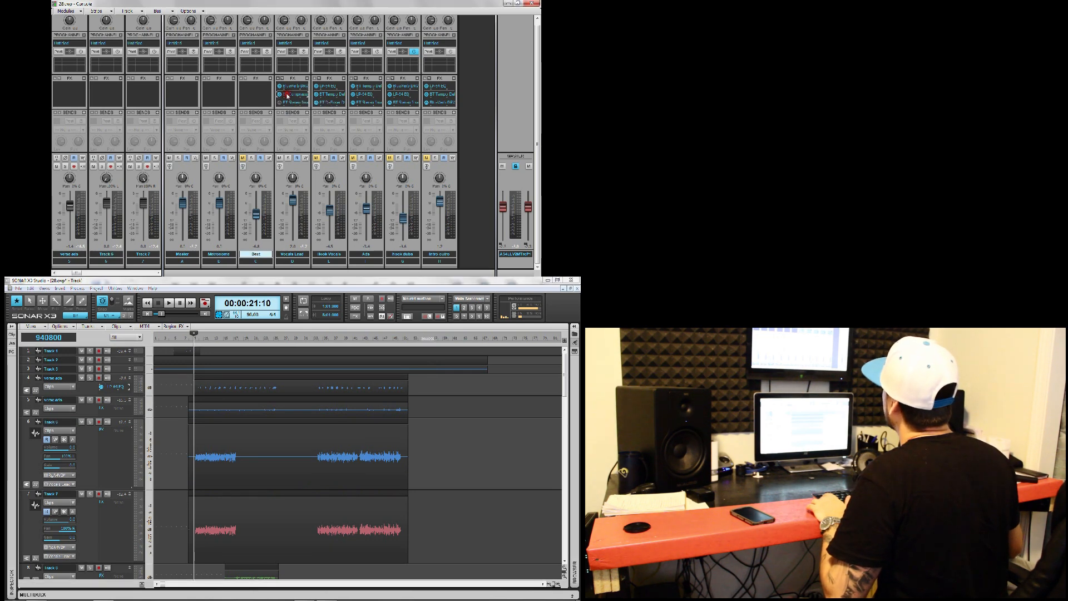
right_click(249, 96)
mouse_move(280, 180)
mouse_move(340, 195)
mouse_move(389, 239)
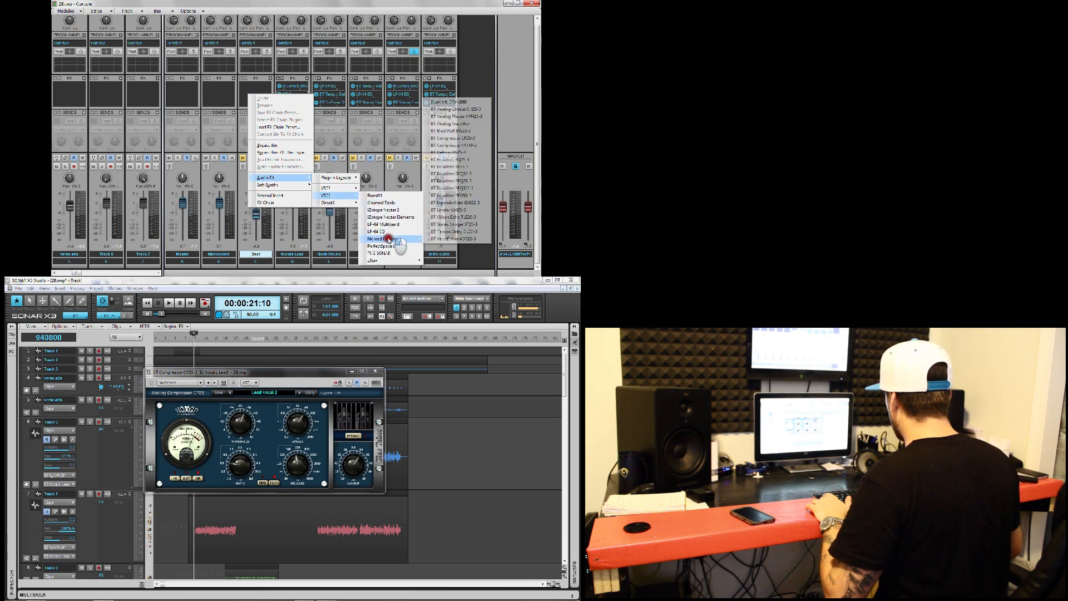
click(470, 138)
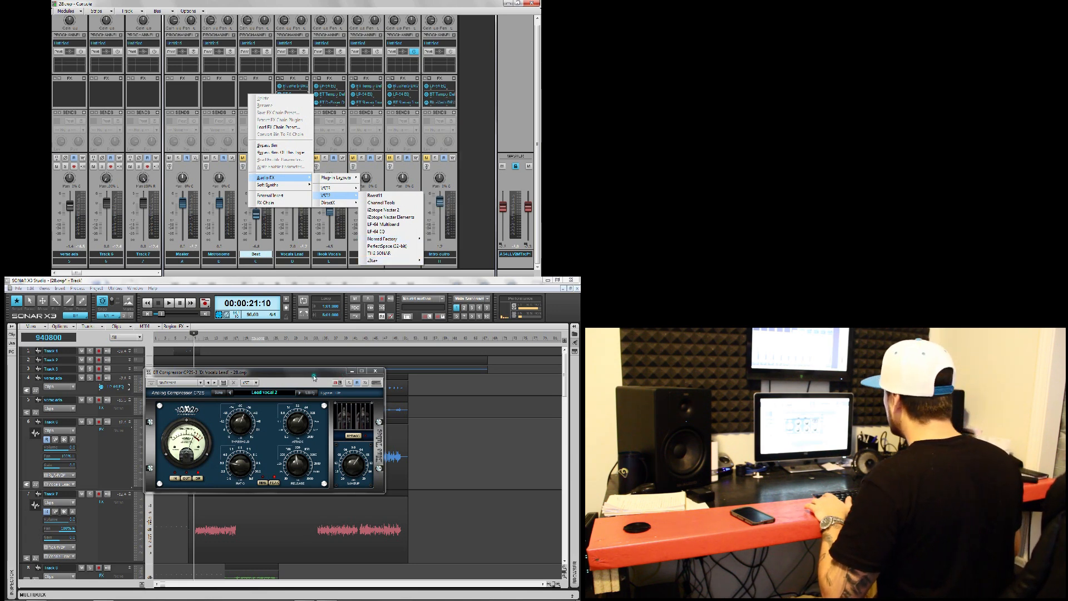
Choose the Lead Vocal 2 factory preset for the BT Compressor on the Vocals Lead bus
drag(275, 372, 269, 398)
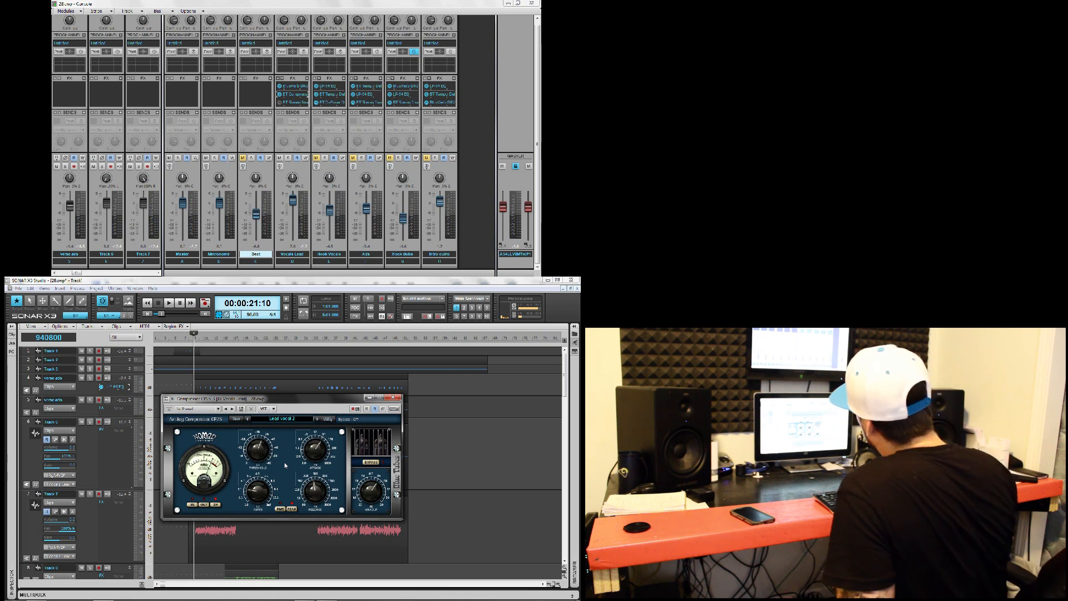
click(289, 422)
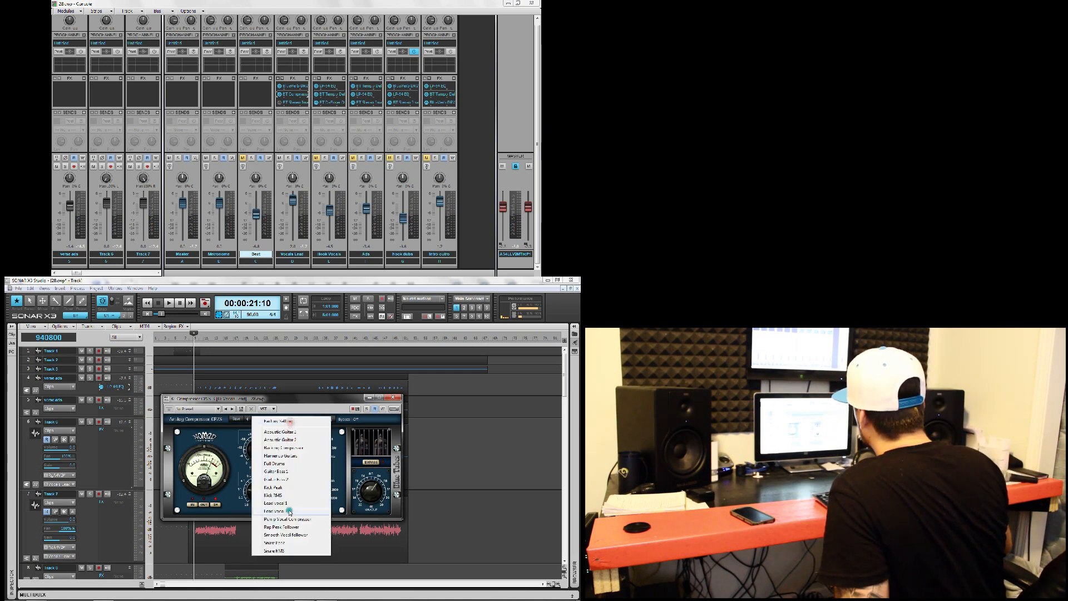
click(289, 512)
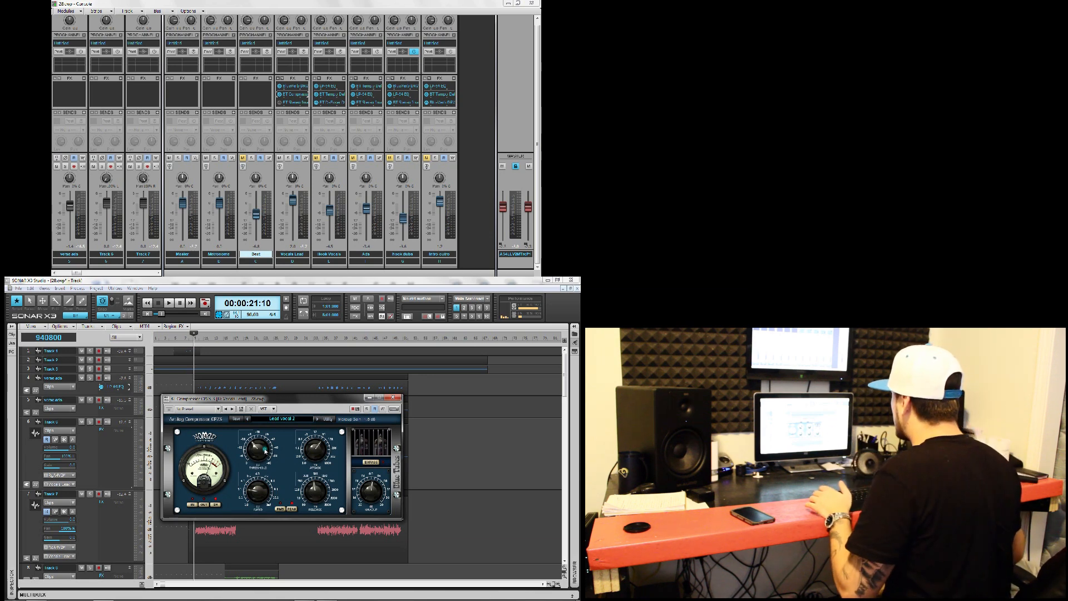
Adjust the BT Compressor threshold on the Vocals Lead bus while playing the lead vocals, and close the compressor window
click(262, 451)
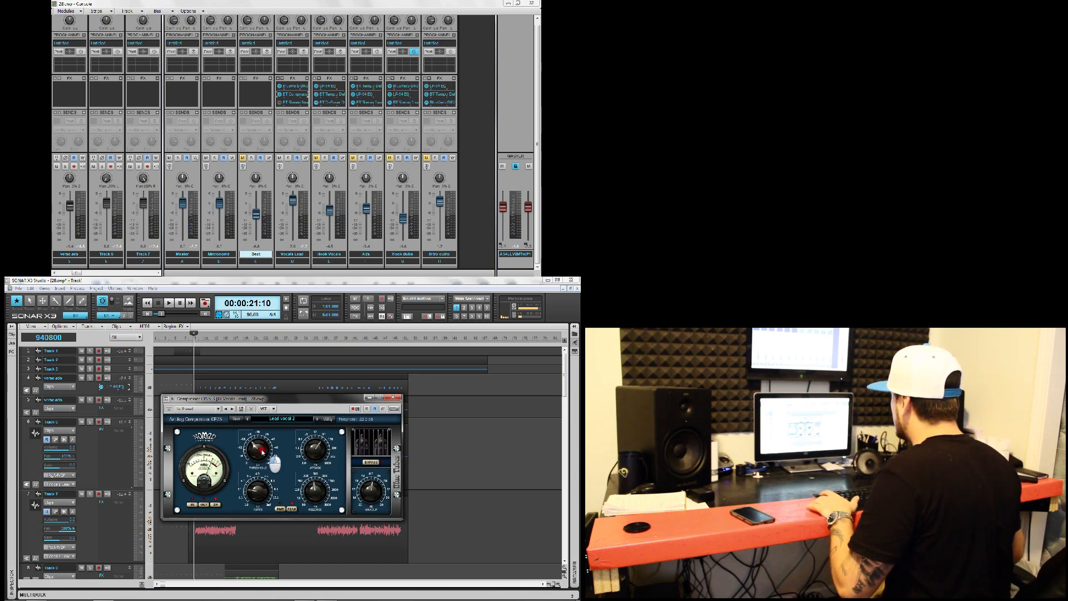
drag(263, 452, 261, 484)
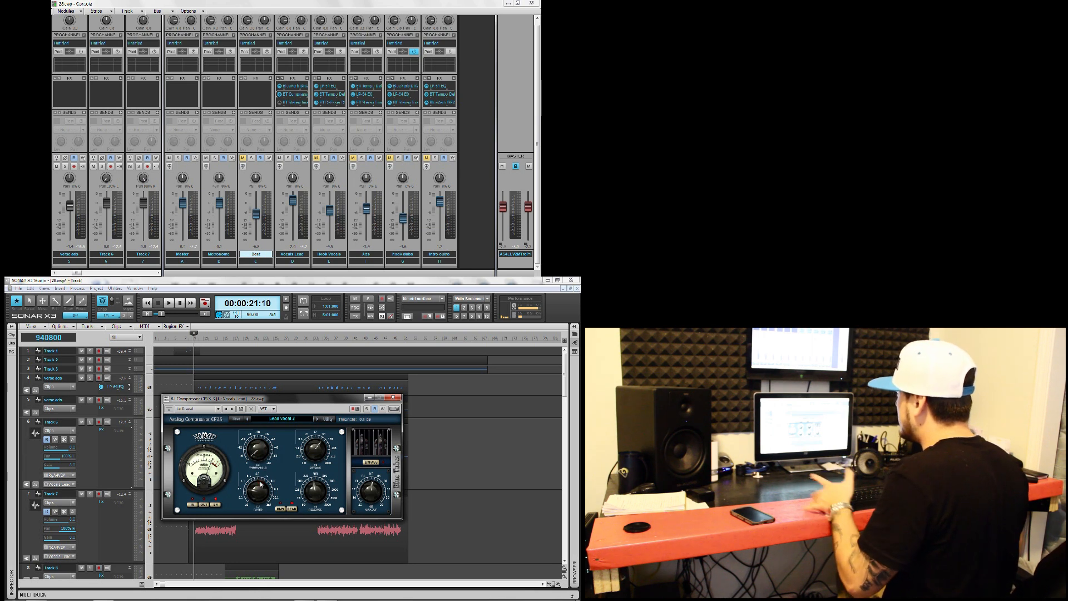
key(space)
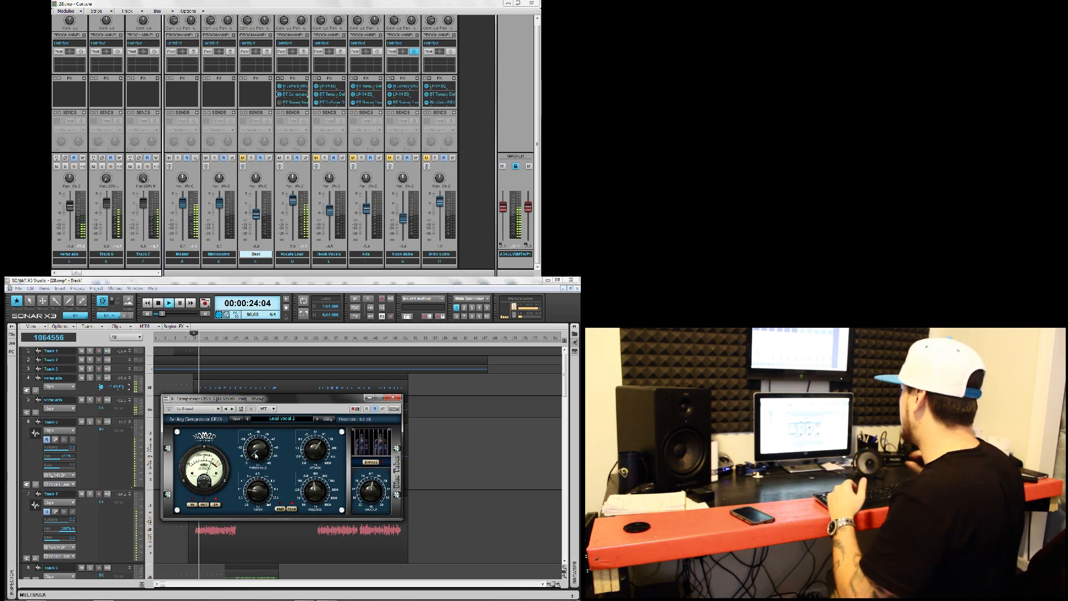
drag(256, 454, 269, 455)
drag(260, 410, 259, 339)
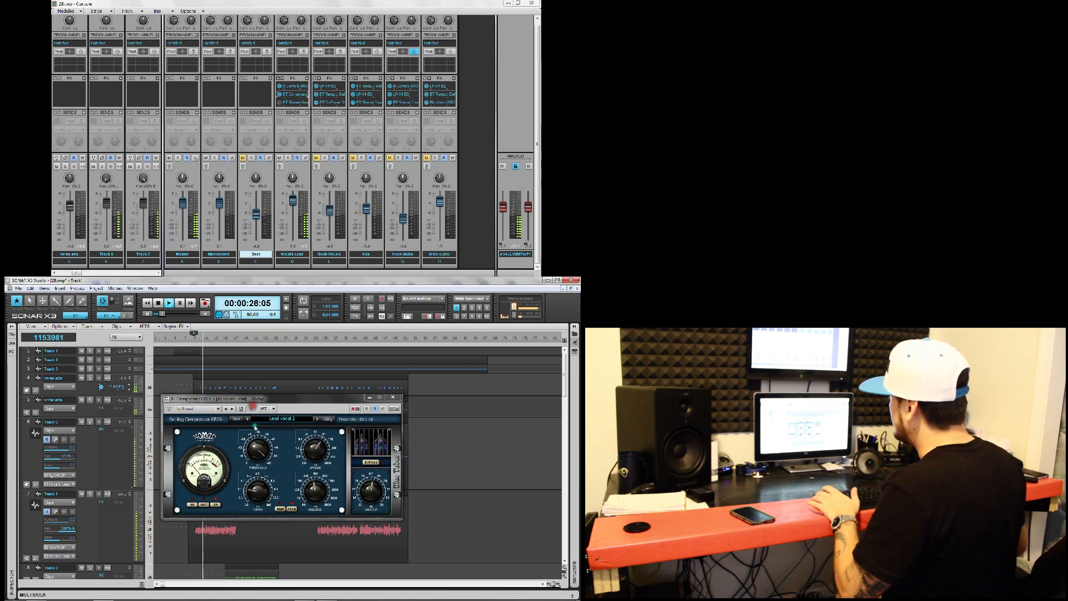
drag(260, 458, 260, 488)
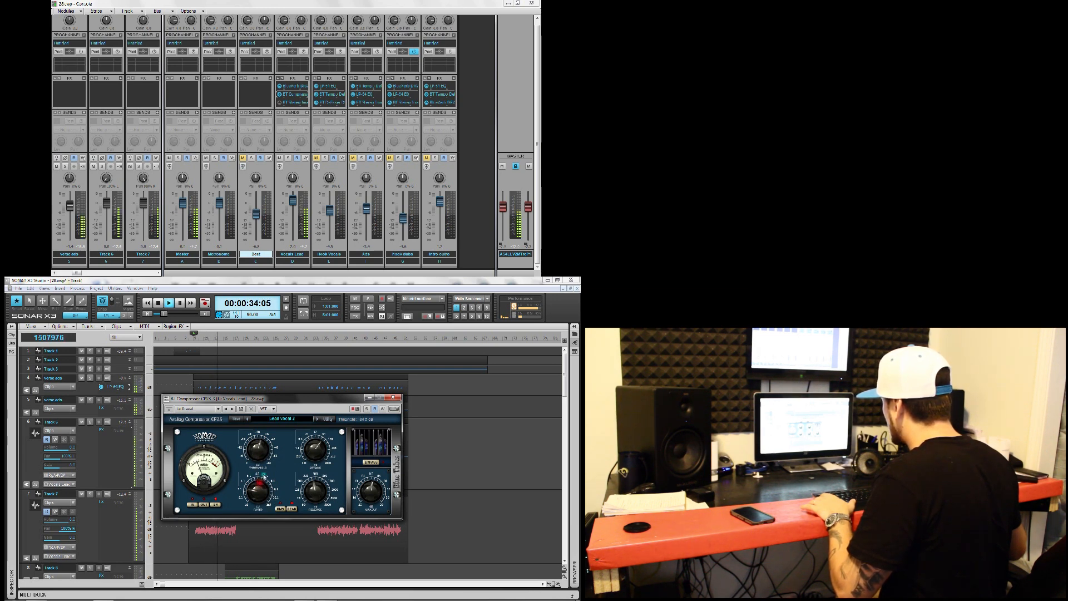
key(space)
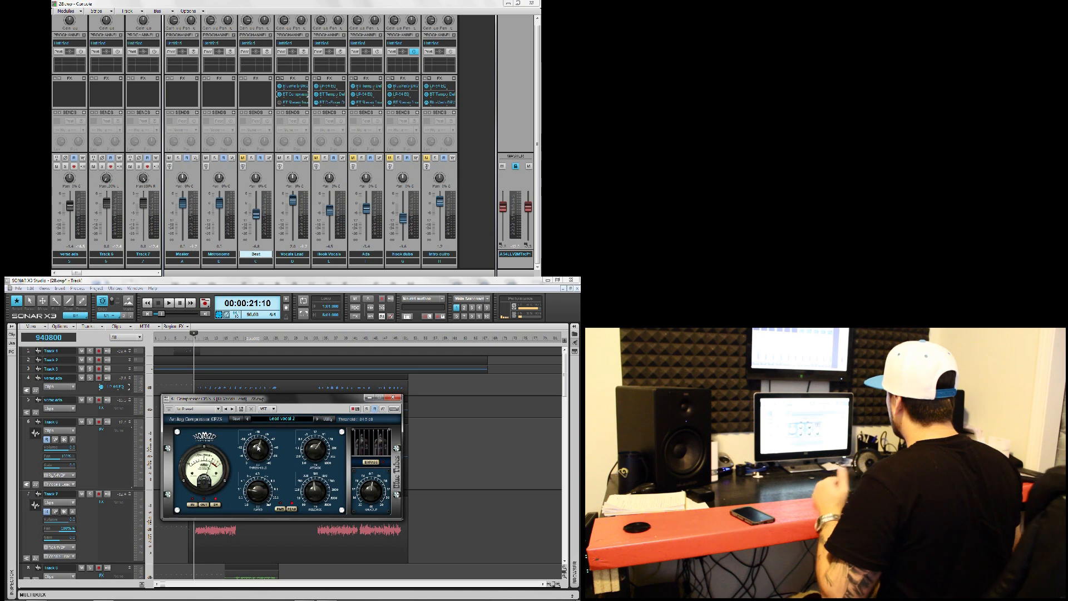
click(391, 398)
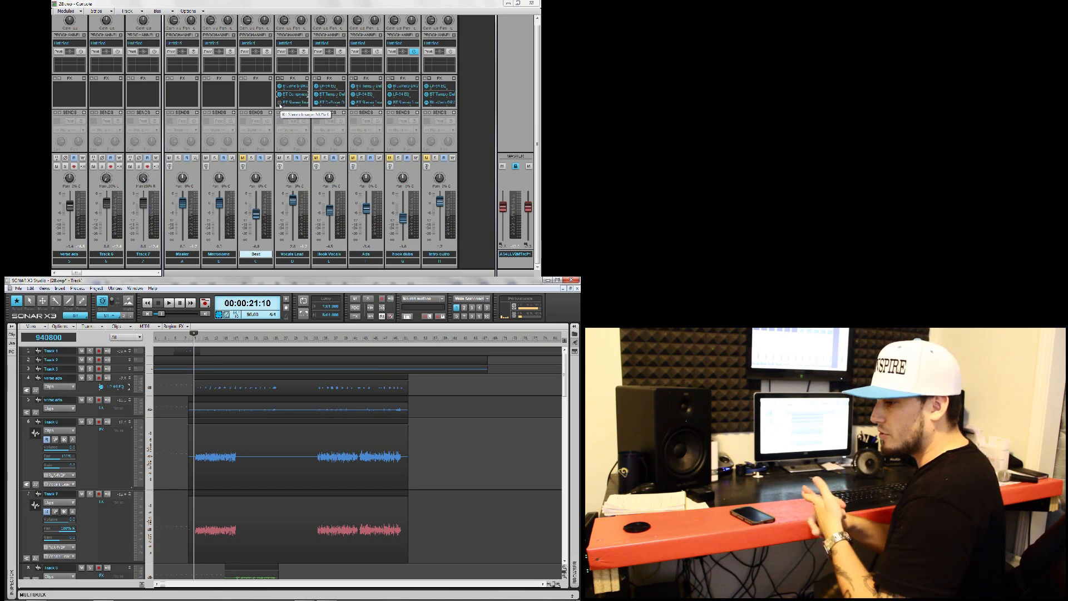
double_click(287, 95)
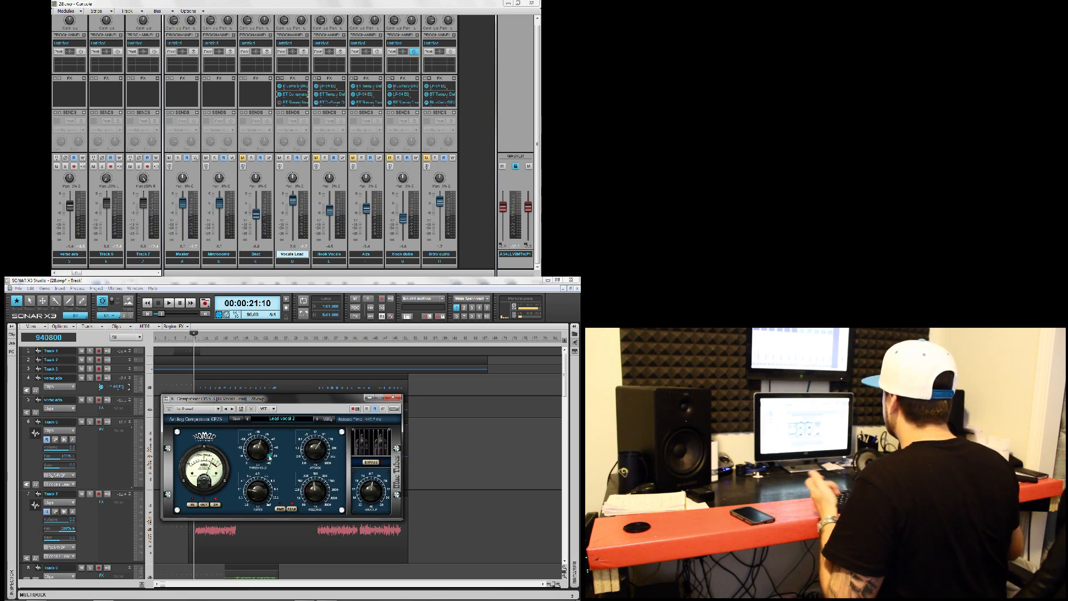
click(393, 397)
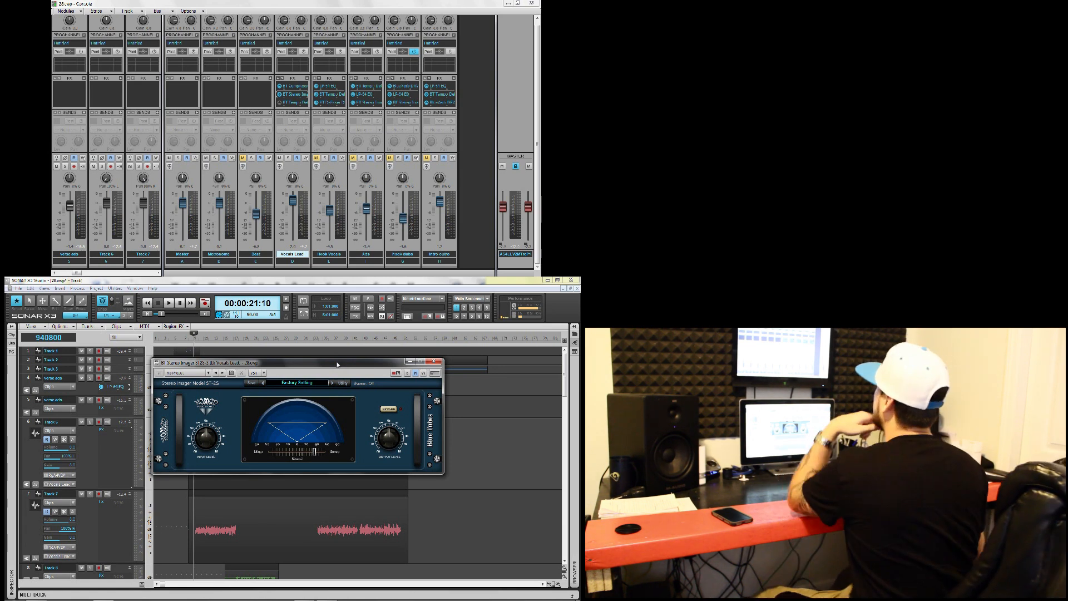
Locate the BT Stereo Imager in the Nomad Factory effects list, keeping its Vocals Lead window open
click(320, 365)
drag(320, 365, 312, 378)
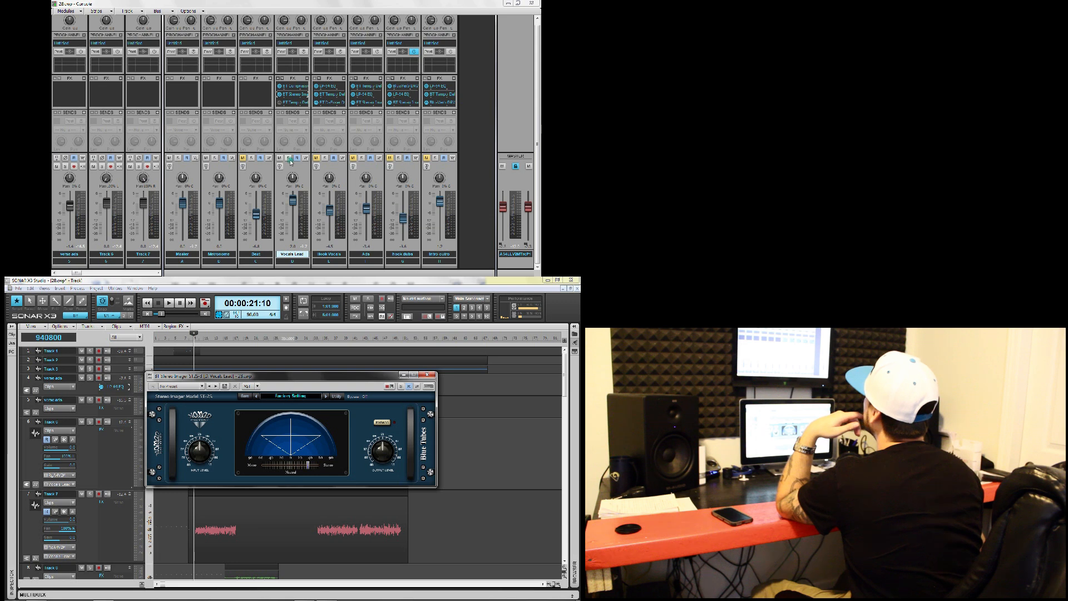
right_click(251, 92)
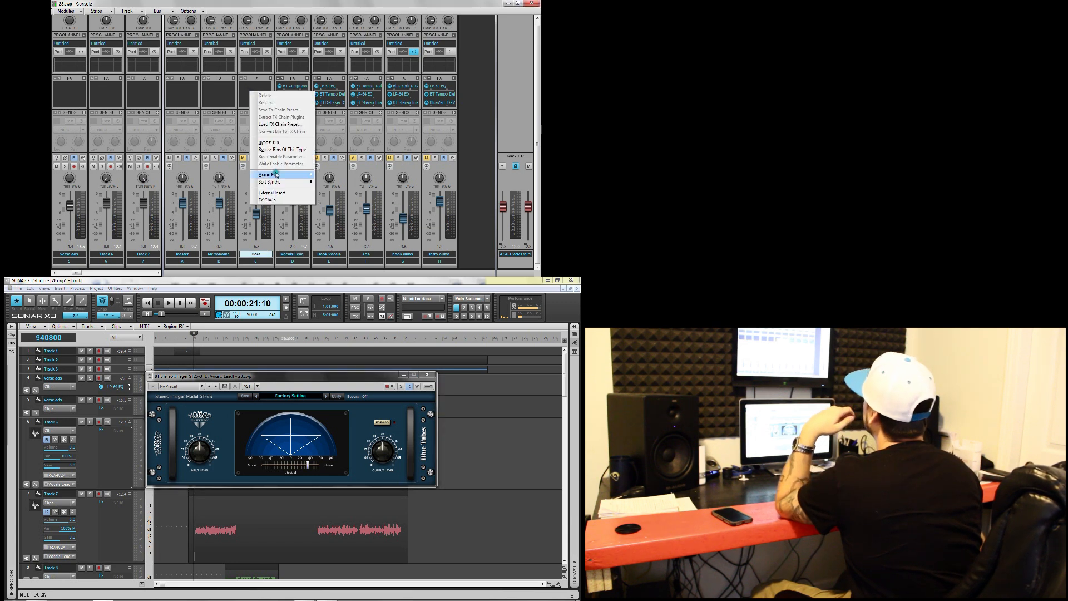
mouse_move(276, 174)
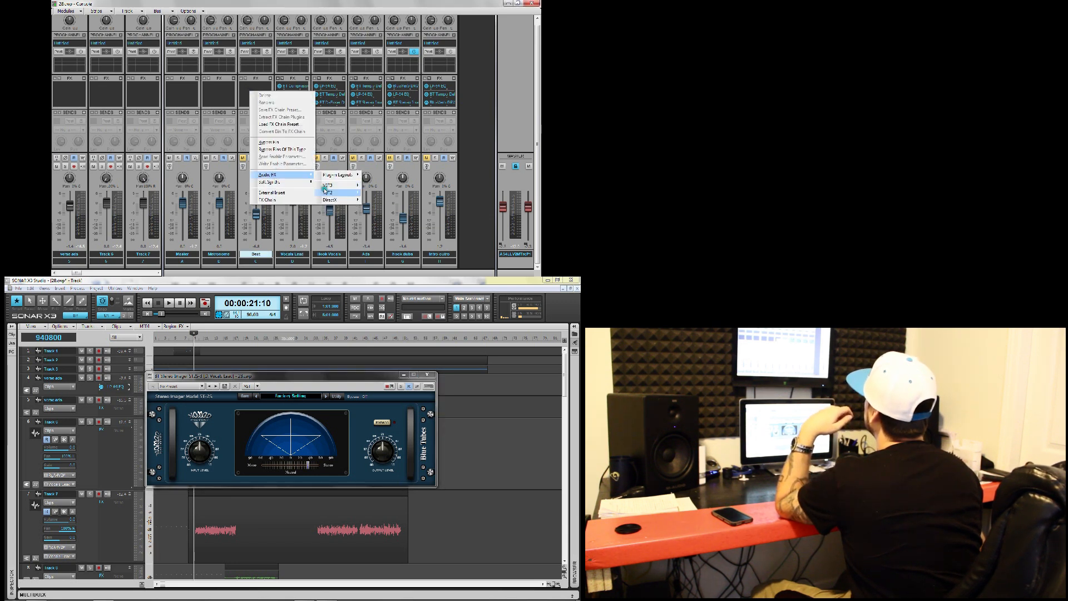
mouse_move(358, 194)
mouse_move(392, 236)
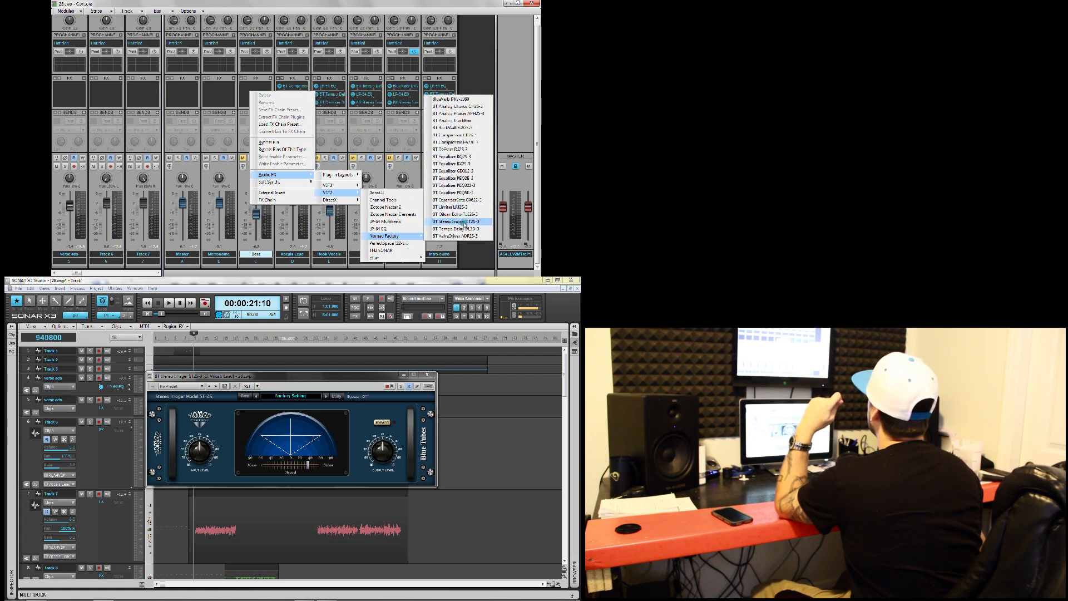
drag(289, 376, 283, 354)
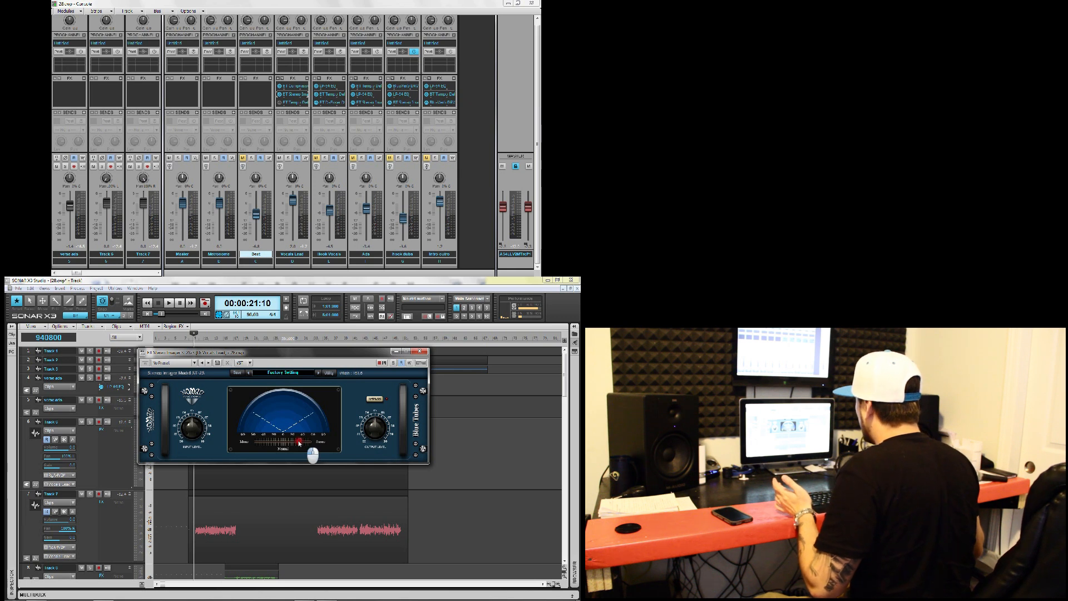
Compare narrow and wide Stereo Imager widths while playing the lead vocals, settle on a moderate width, and close the imager
drag(301, 442, 294, 443)
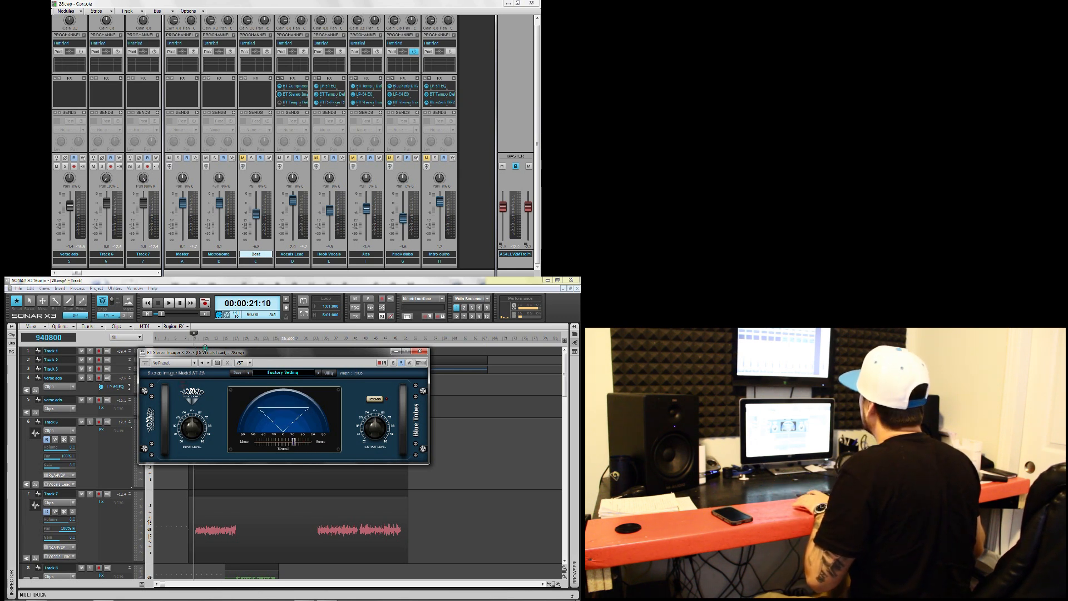
key(space)
drag(293, 443, 258, 446)
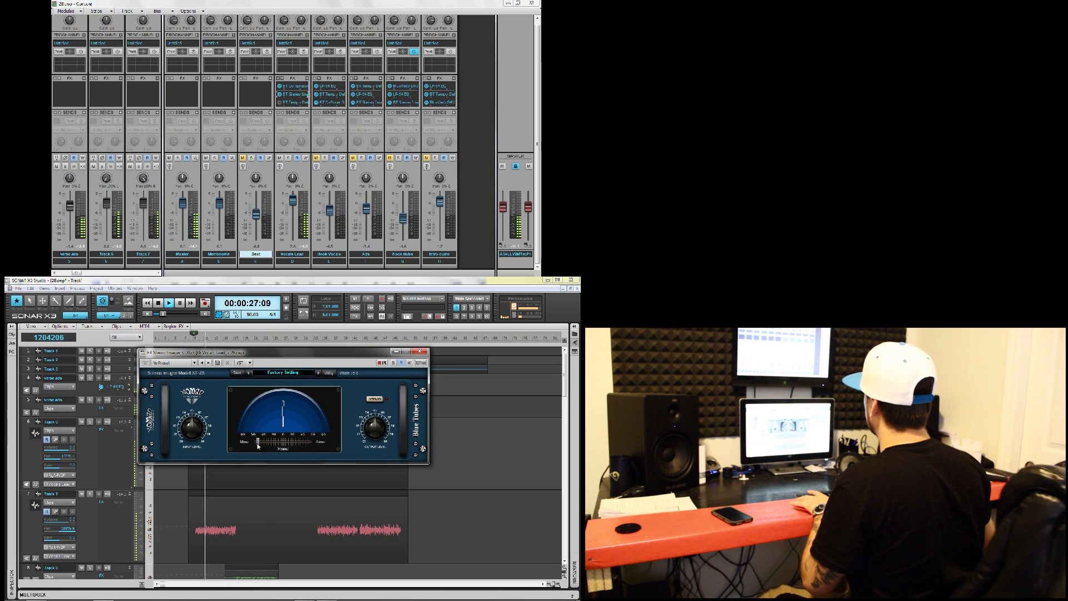
drag(257, 445, 310, 442)
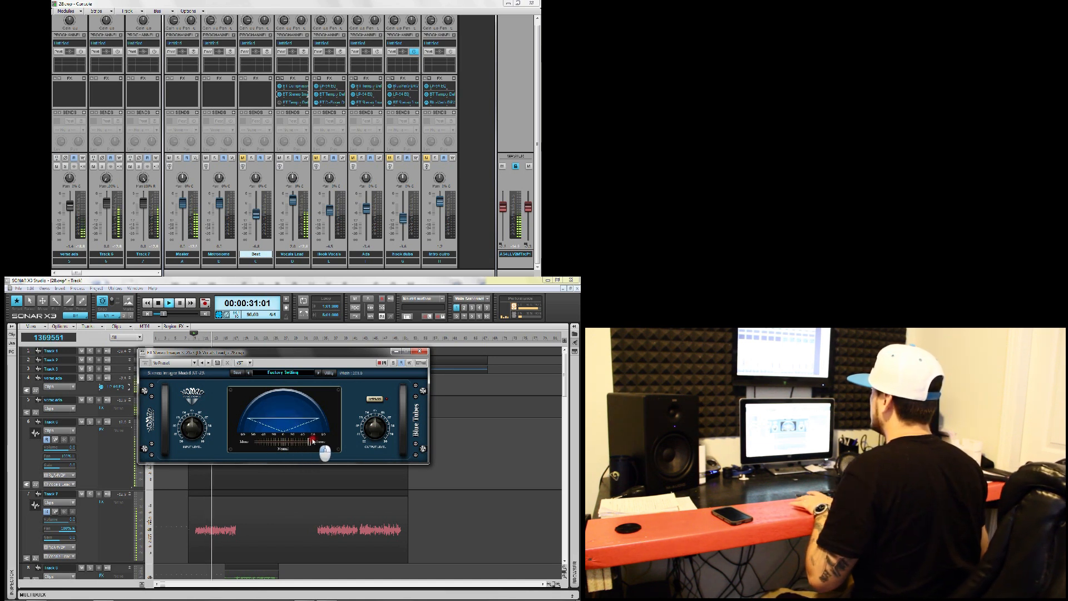
drag(310, 442, 289, 441)
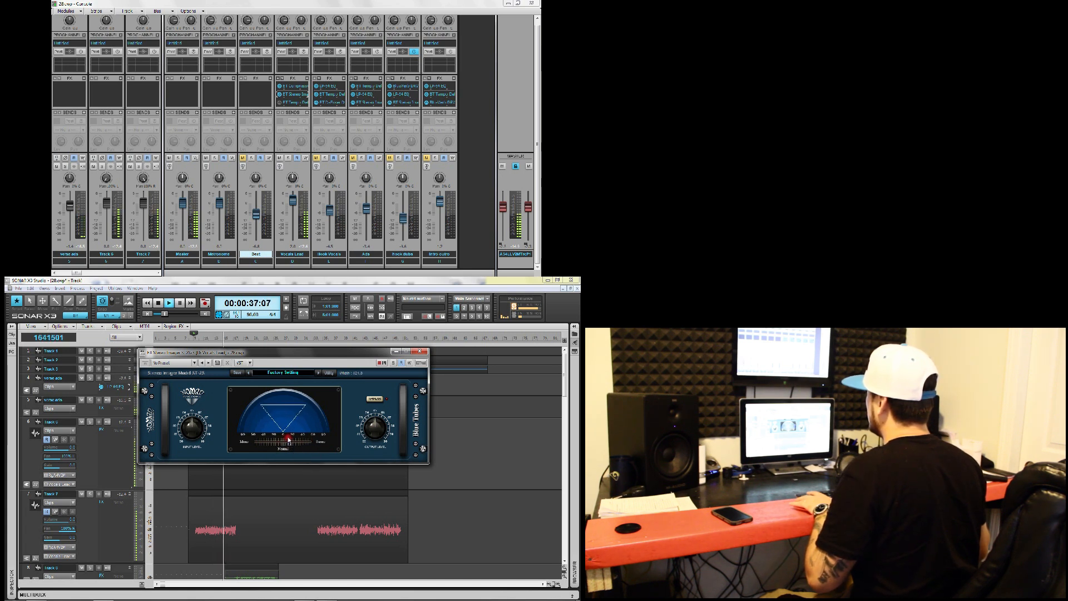
key(space)
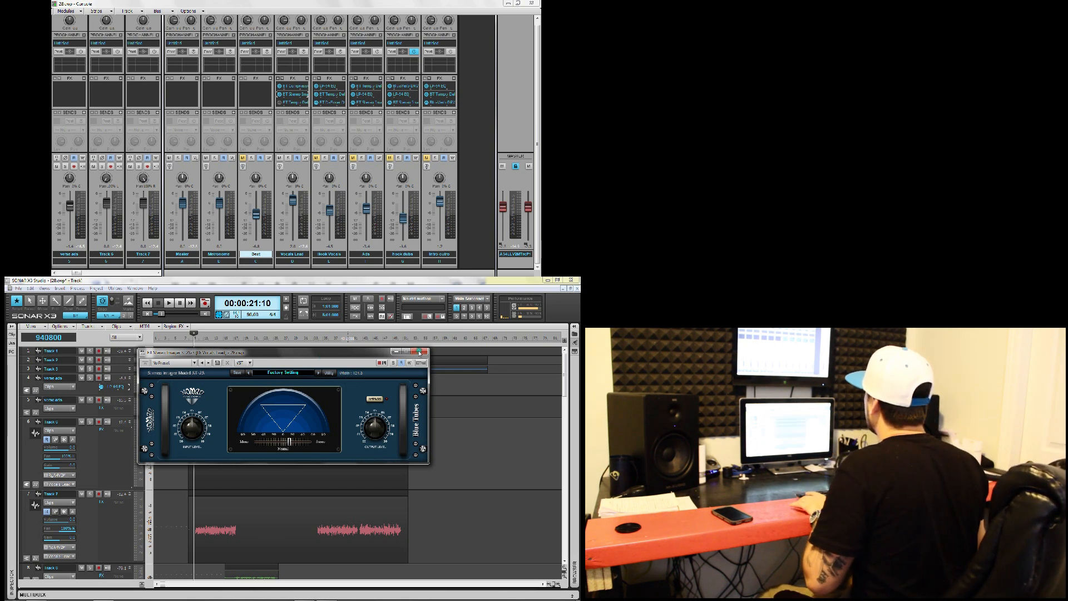
click(419, 352)
Enable and open the BT Tempo Delay on the Vocals Lead bus, and choose its Radio Delays preset
click(283, 79)
click(282, 79)
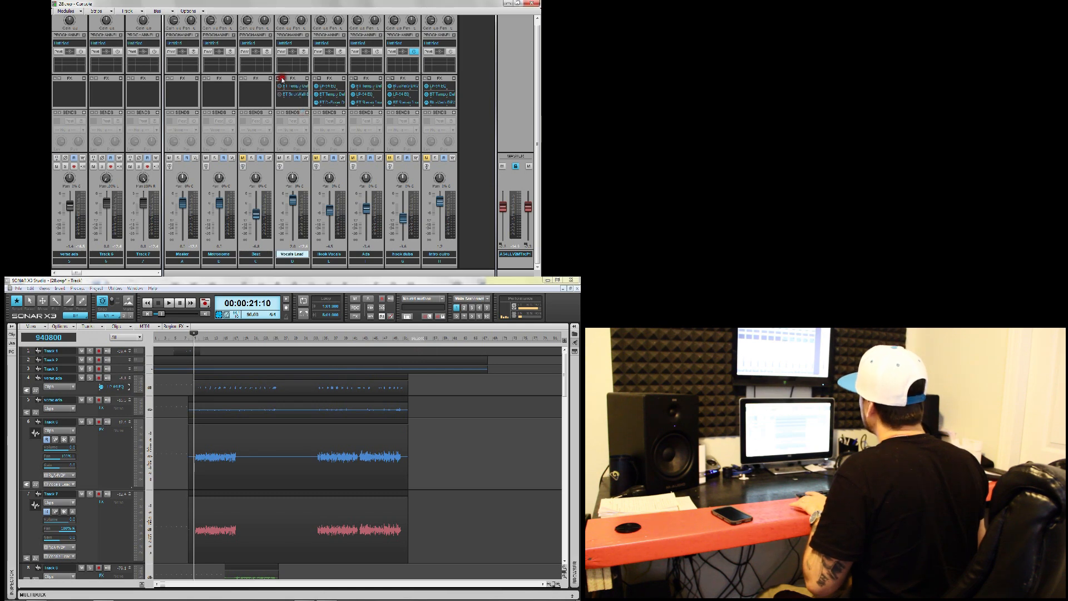
double_click(288, 87)
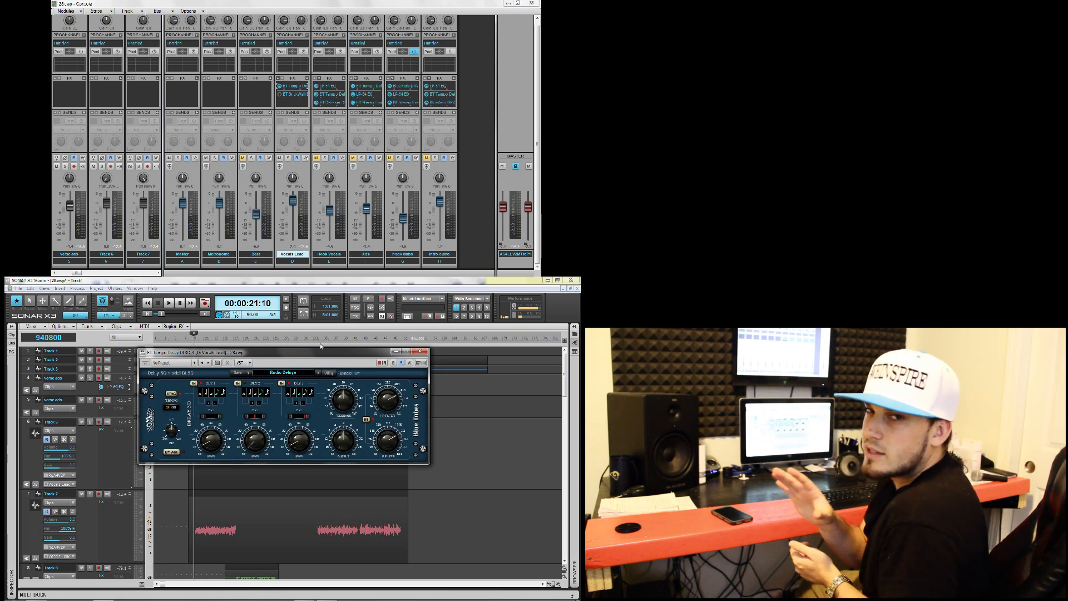
click(290, 372)
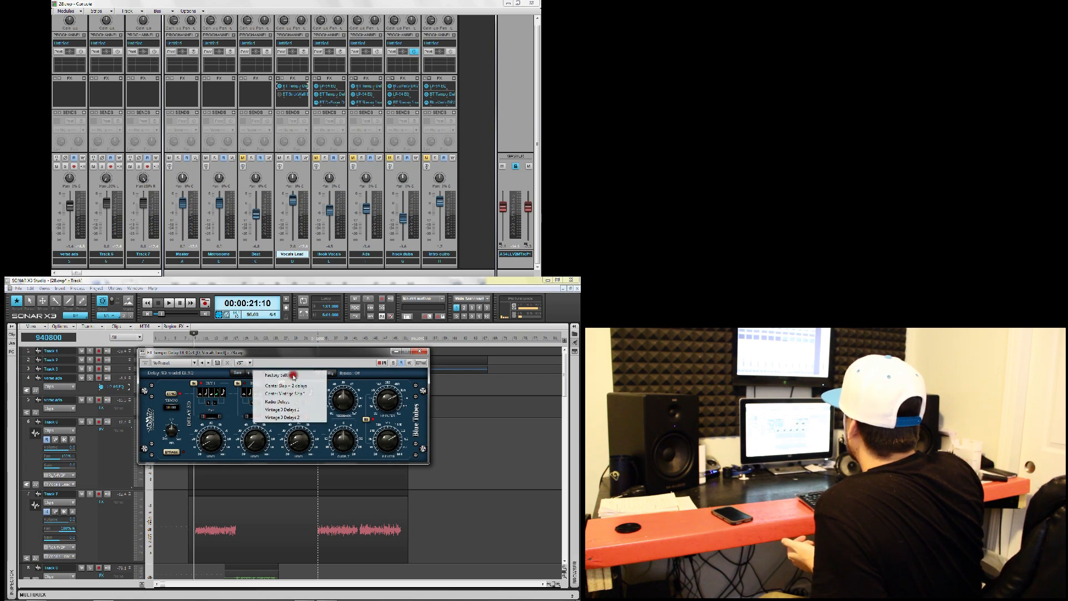
click(277, 402)
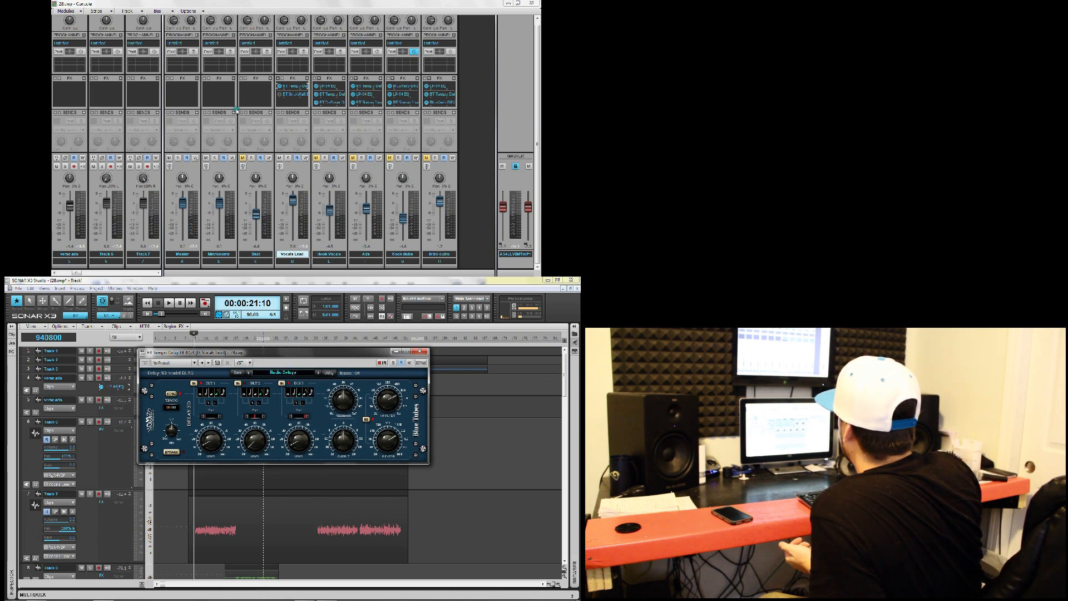
Locate the BT Tempo Delay in the Nomad Factory effects list, keeping its Vocals Lead window open
right_click(264, 97)
mouse_move(295, 180)
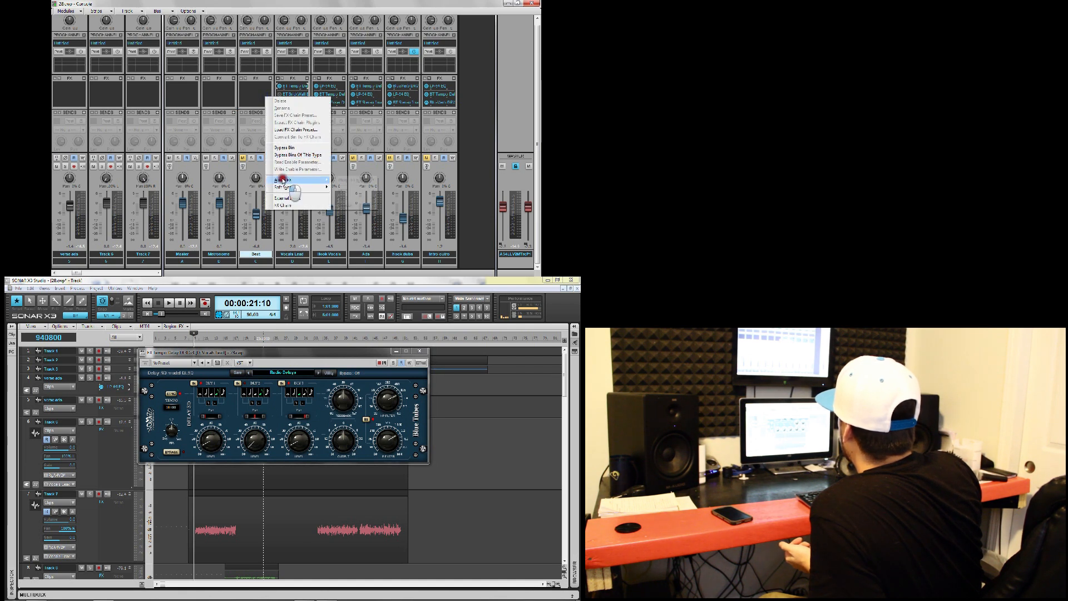
mouse_move(359, 199)
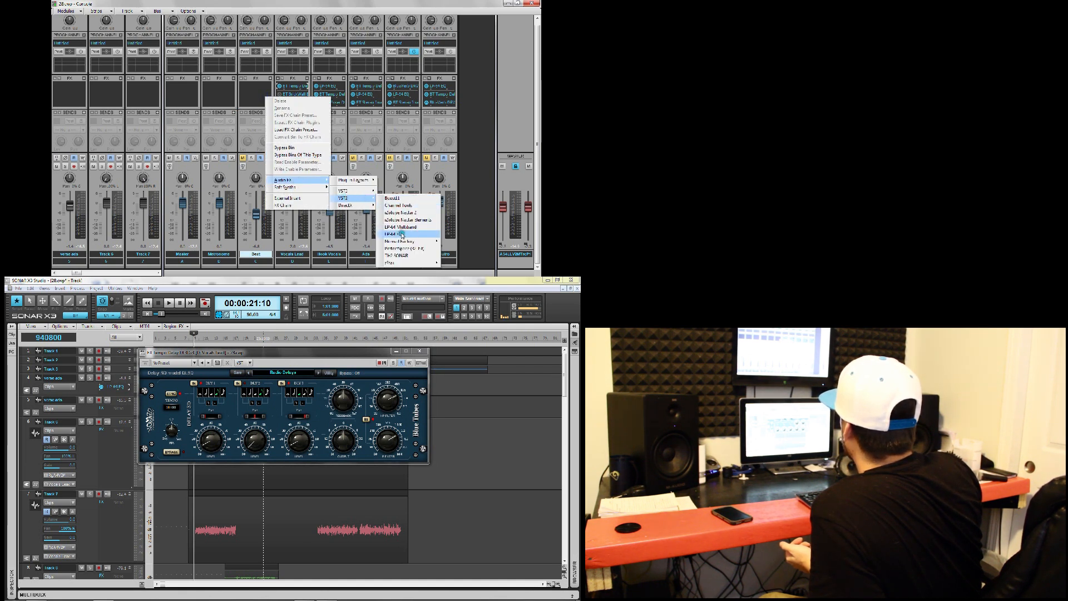
mouse_move(400, 241)
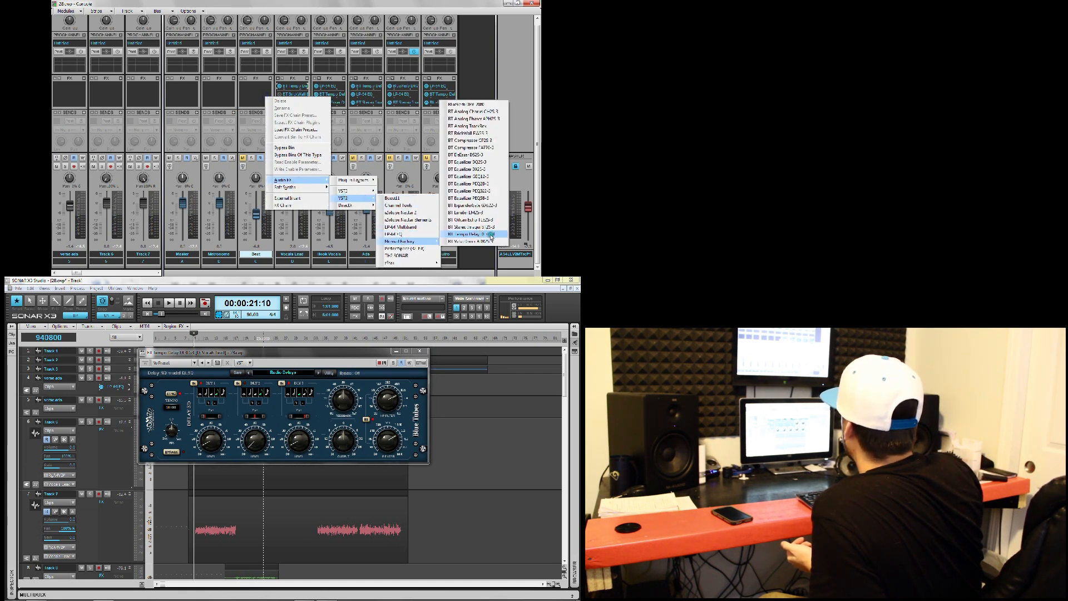
drag(299, 353, 273, 348)
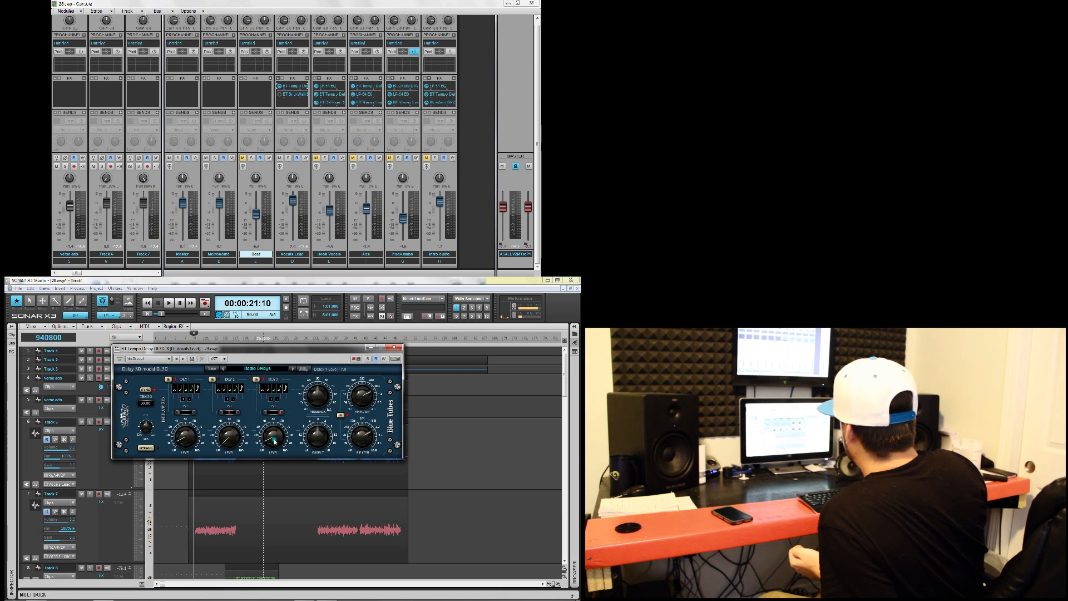
Try a higher Delay 3 level in the Tempo Delay while playing the lead vocals
drag(227, 437, 230, 436)
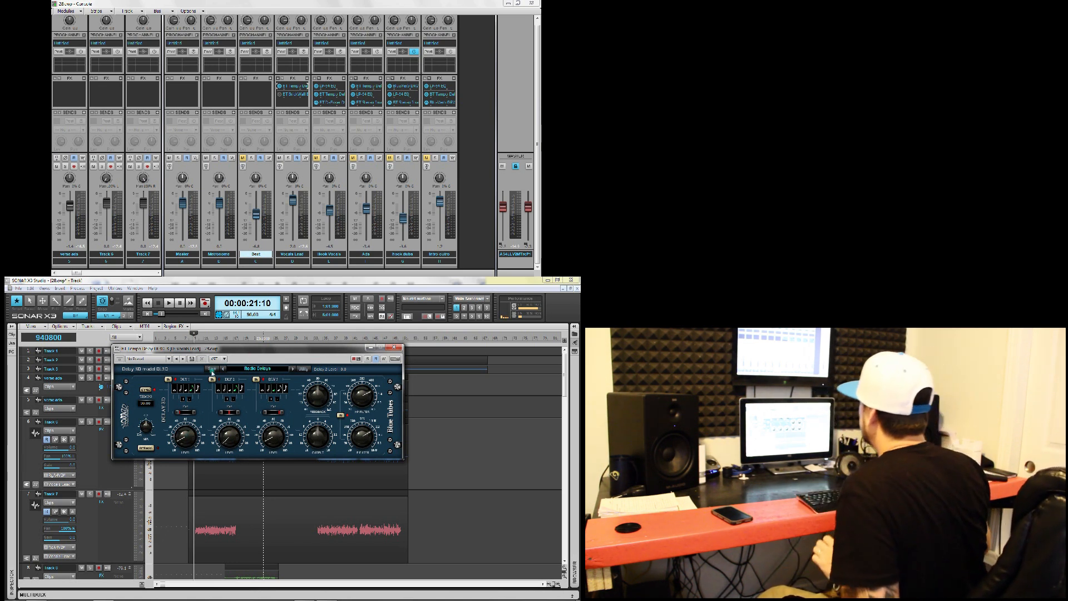
key(space)
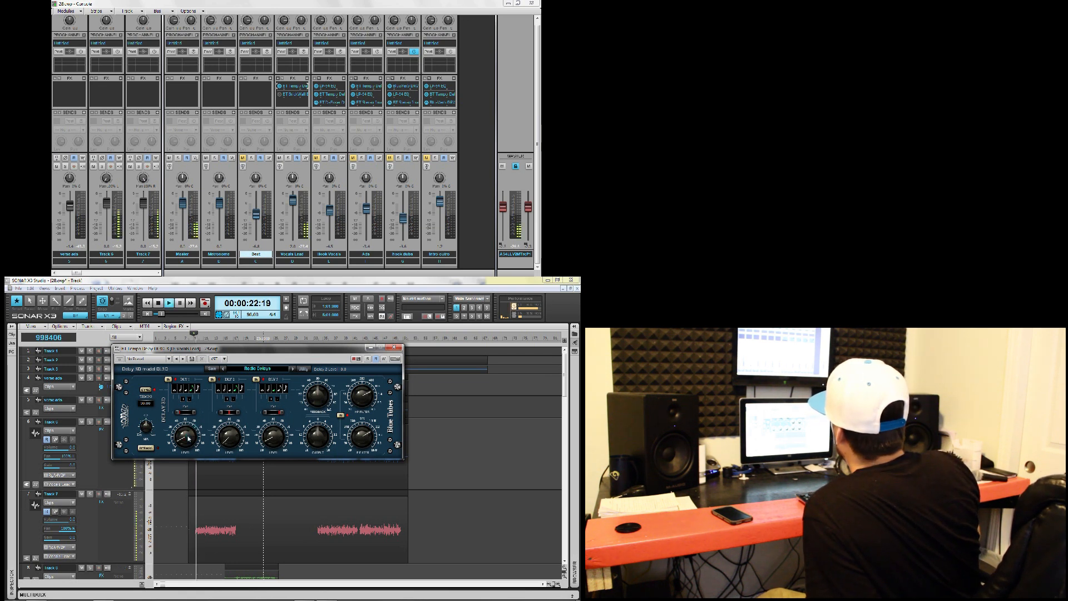
drag(272, 432, 273, 434)
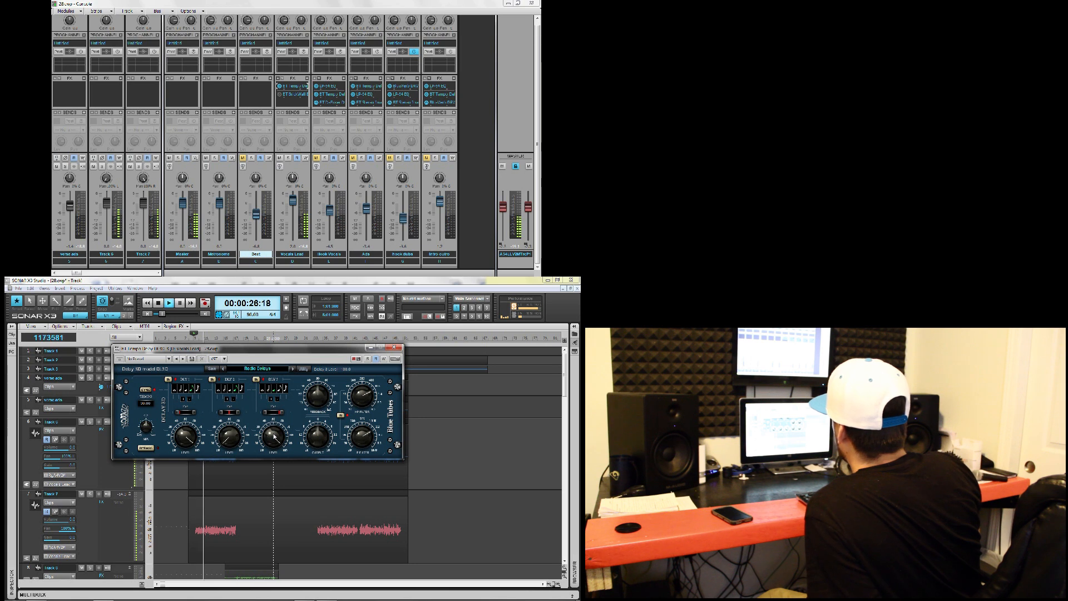
key(space)
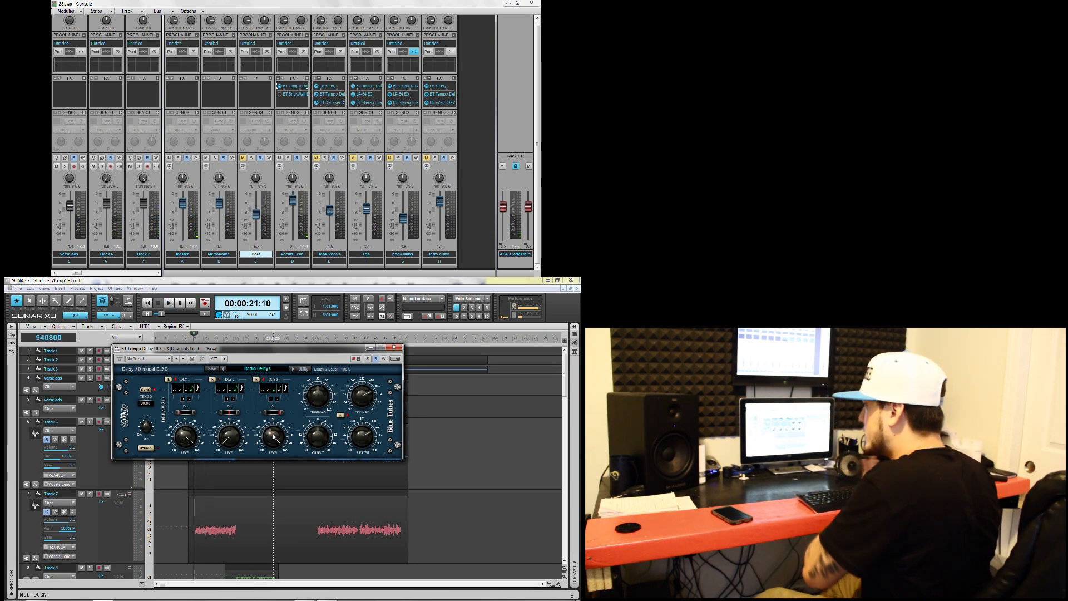
Lower the Tempo Delay's Delay 3 and Delay 1 levels, and fine-tune both while playing the lead vocals
click(272, 462)
drag(272, 435, 272, 442)
mouse_move(186, 439)
mouse_down()
mouse_move(188, 462)
mouse_move(186, 449)
mouse_up()
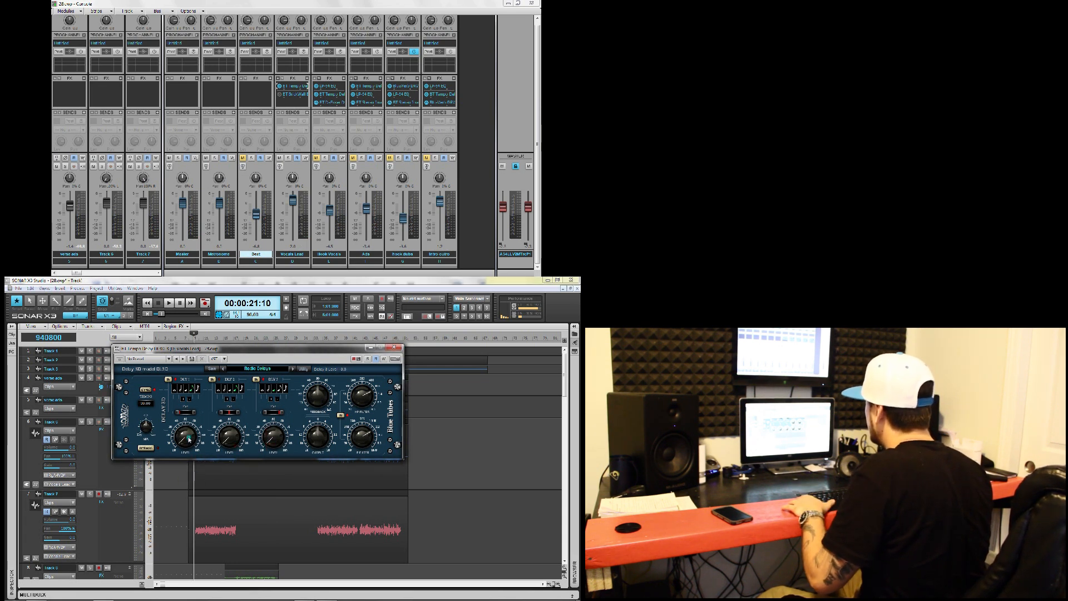
key(space)
drag(200, 449, 200, 444)
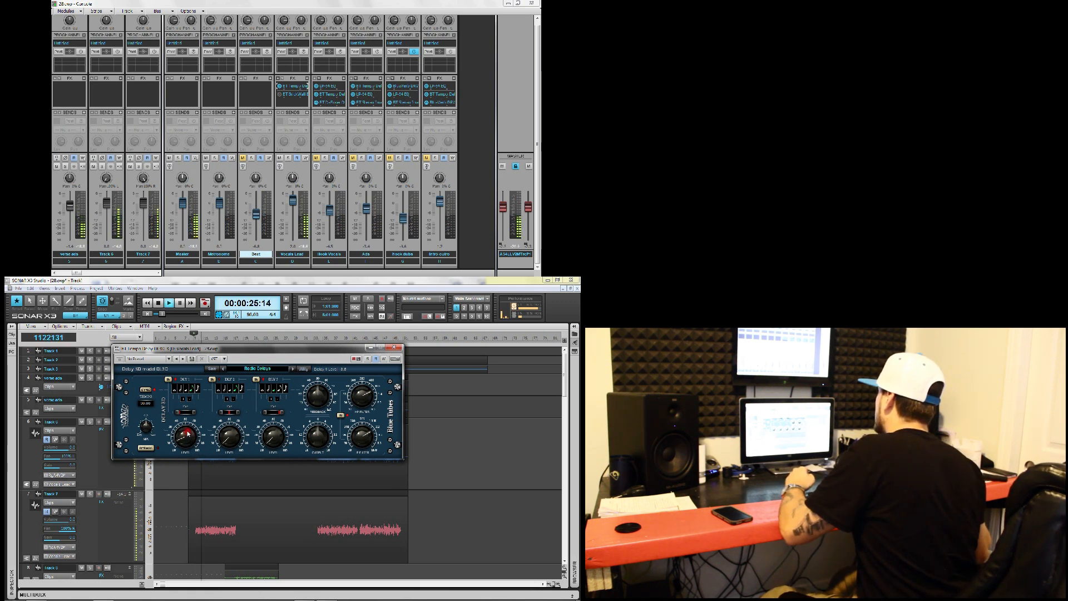
drag(280, 445, 280, 441)
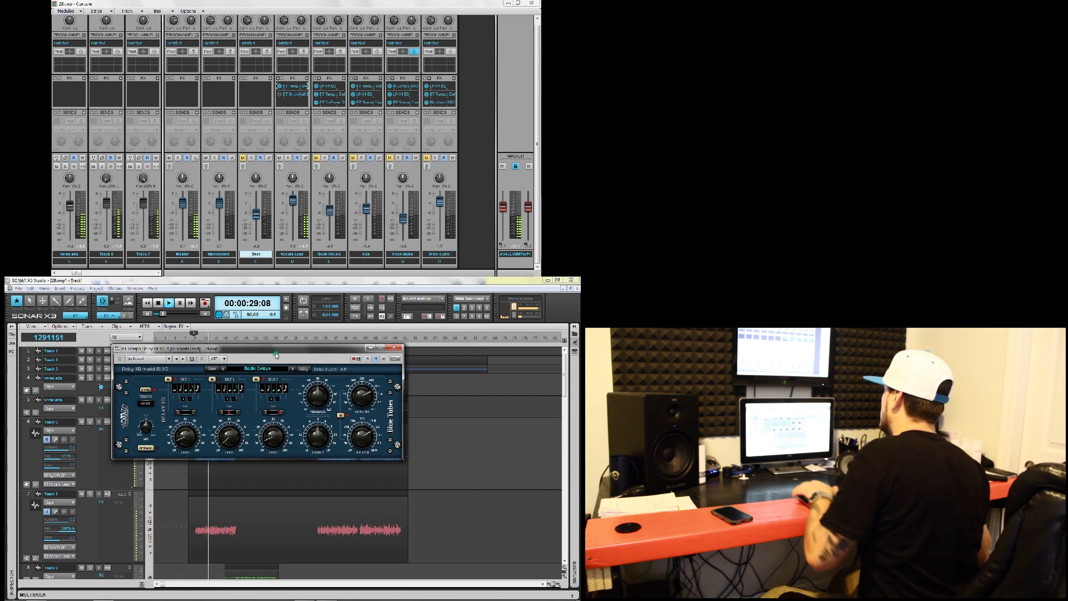
key(space)
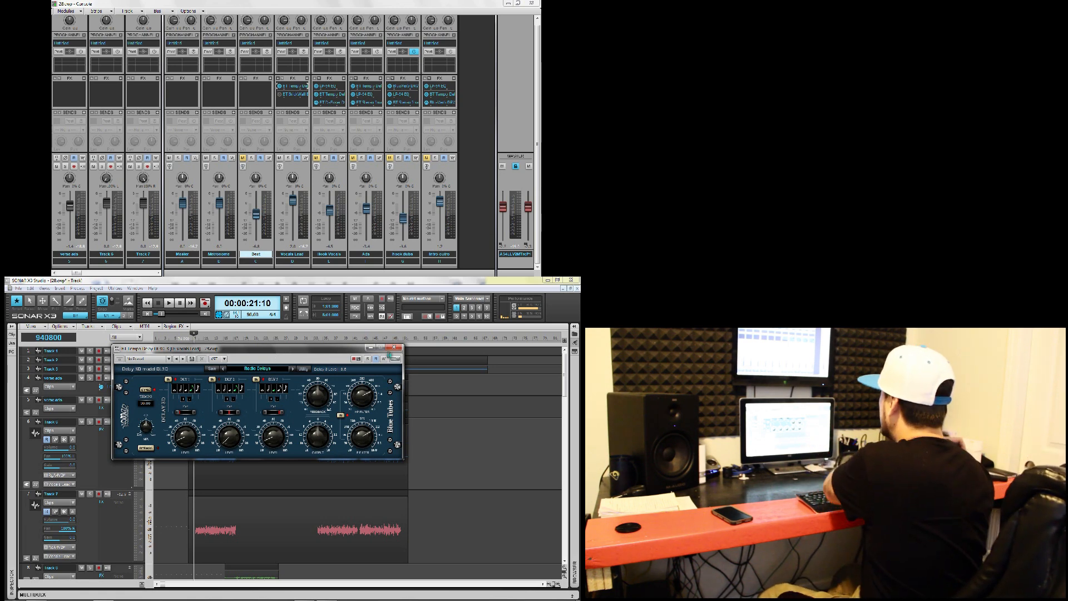
Close the Tempo Delay, open the BT Brickwall limiter on the Vocals Lead bus, and reposition its window over the track view
click(396, 346)
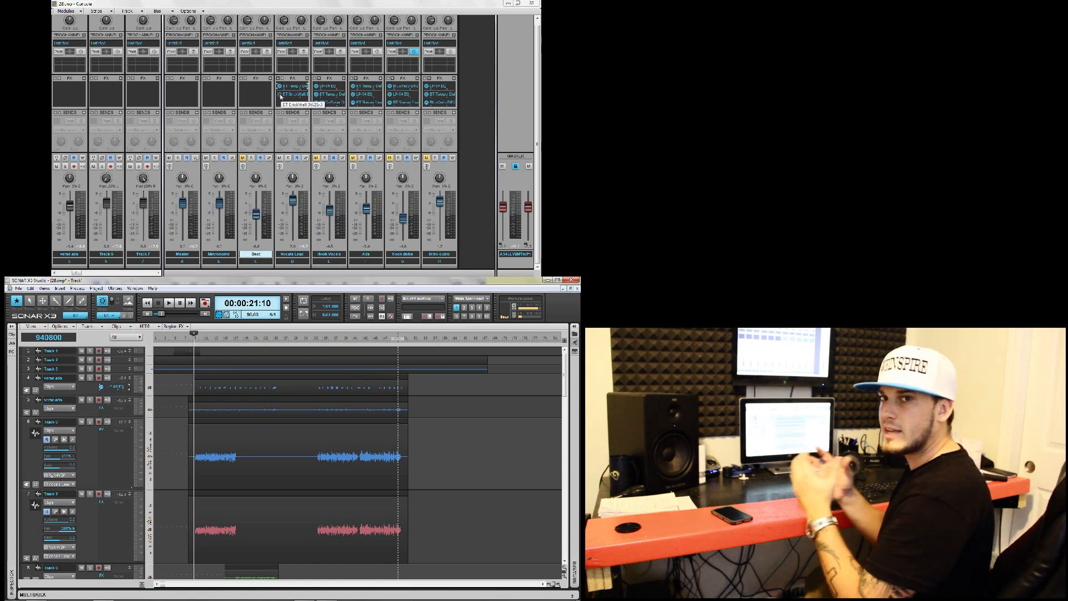
double_click(289, 95)
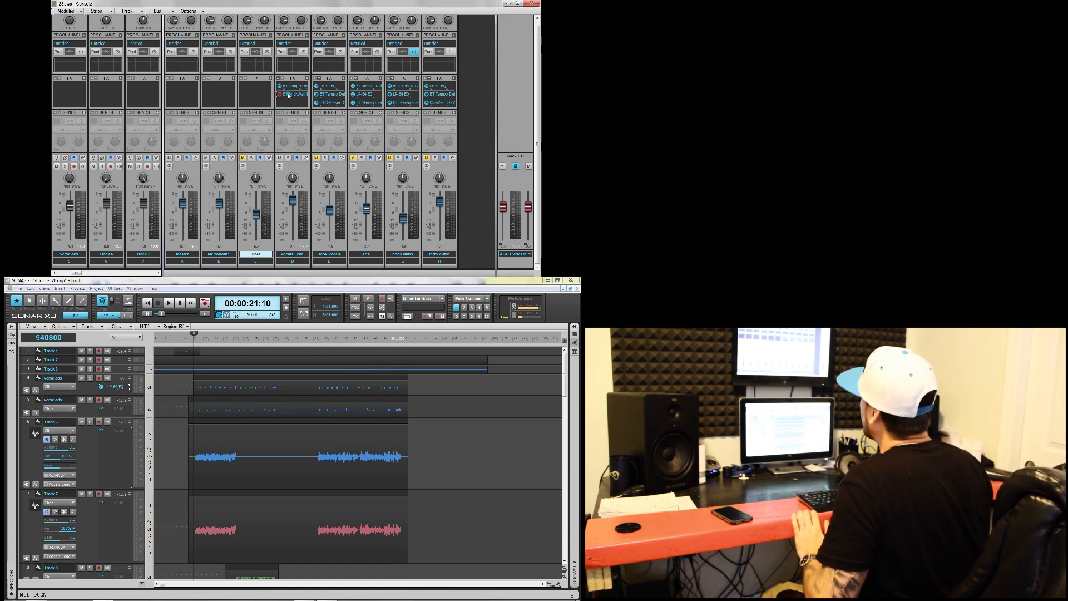
drag(283, 346, 327, 376)
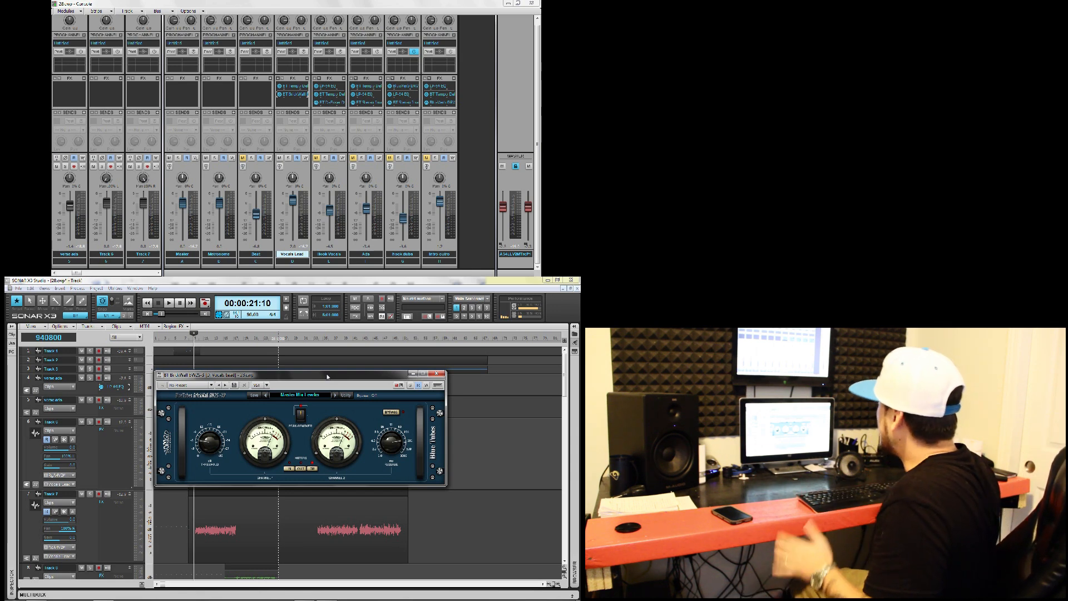
drag(328, 376, 289, 374)
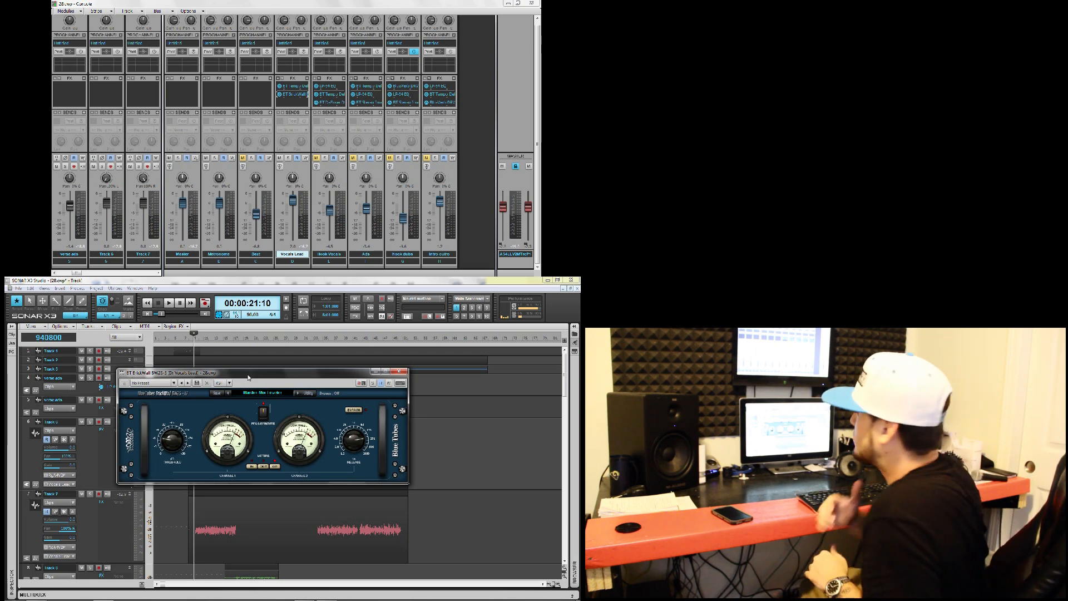
drag(248, 378, 245, 383)
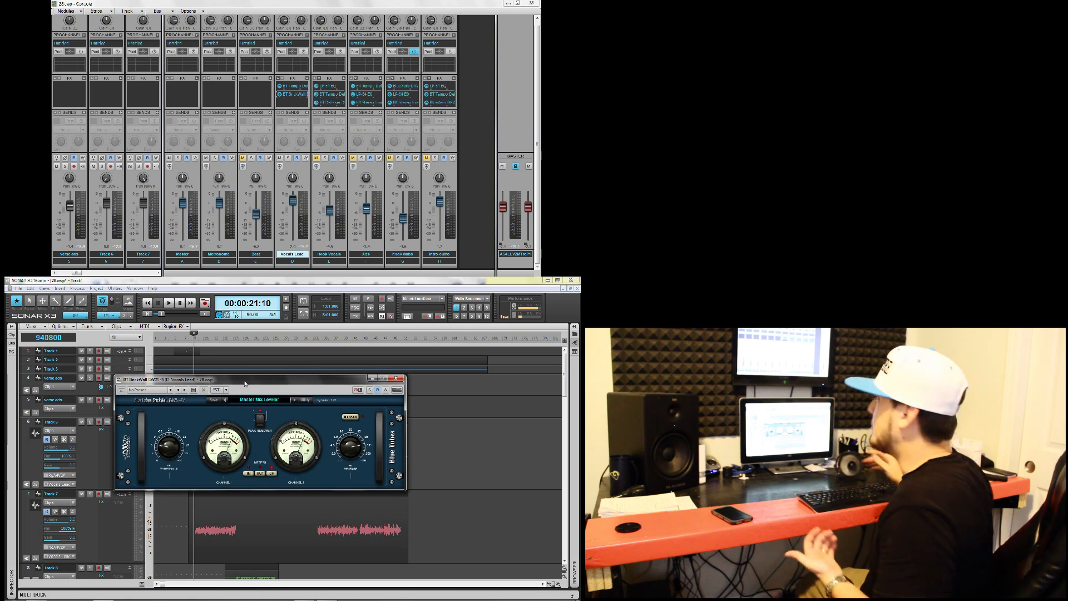
Unmute the Beat bus, play the lead vocals against the beat with the Brickwall limiter open, and close the limiter after stopping playback
click(281, 94)
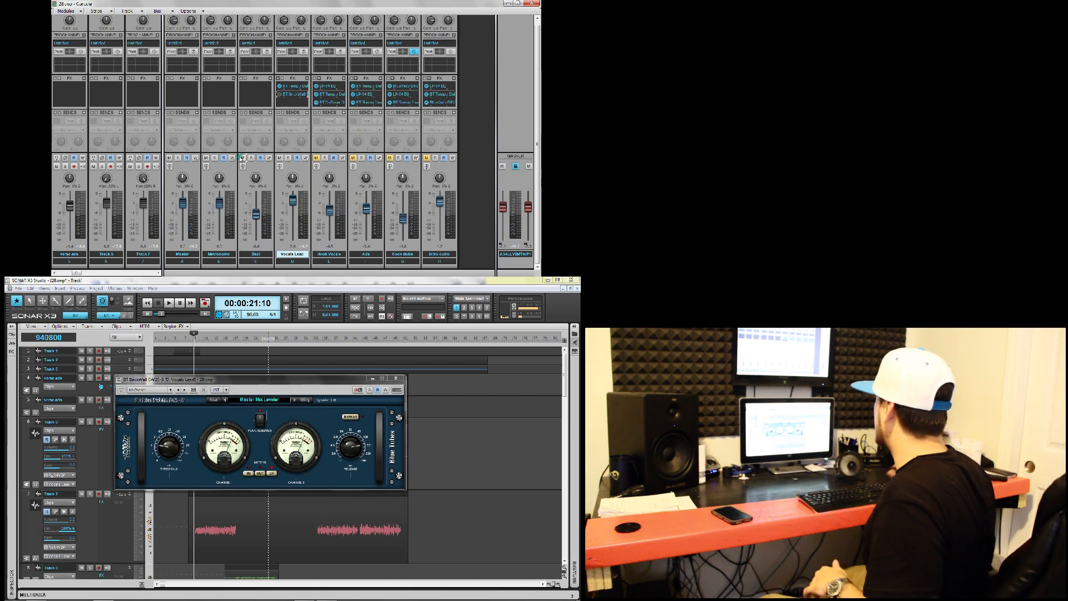
key(space)
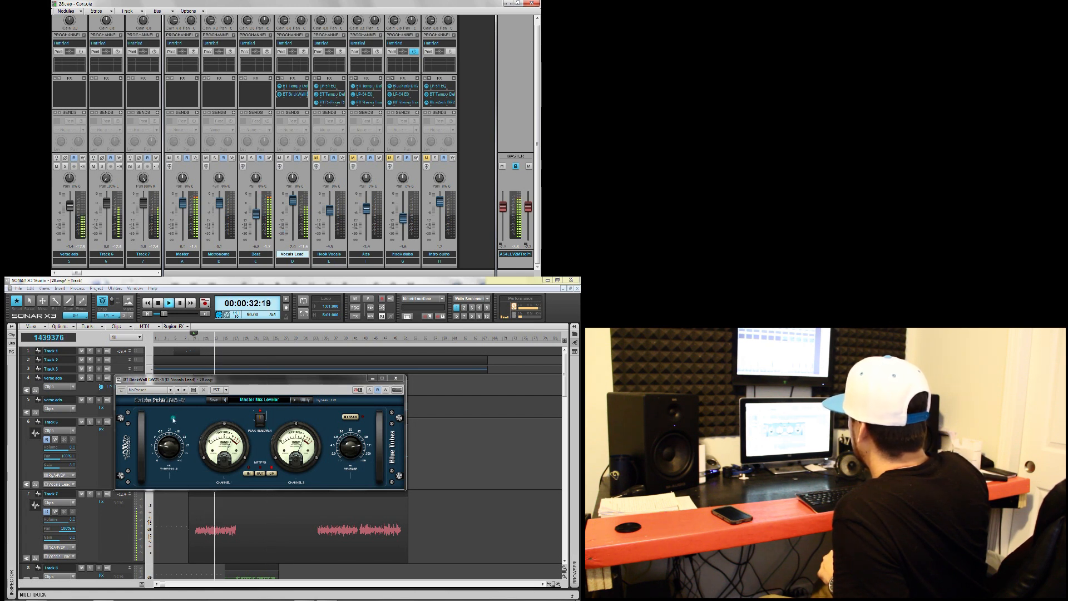
click(173, 444)
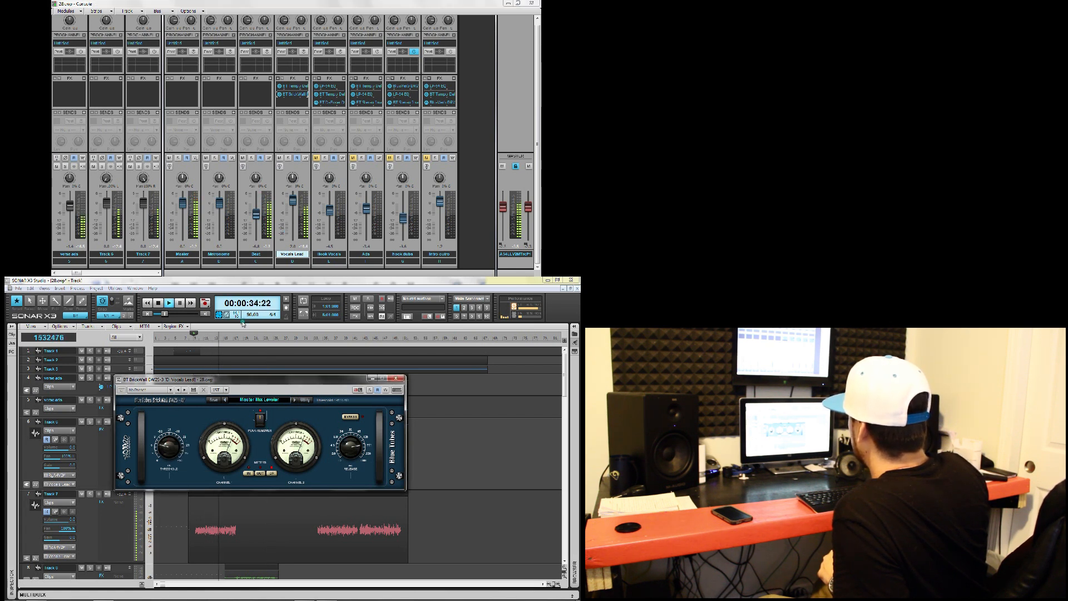
click(254, 214)
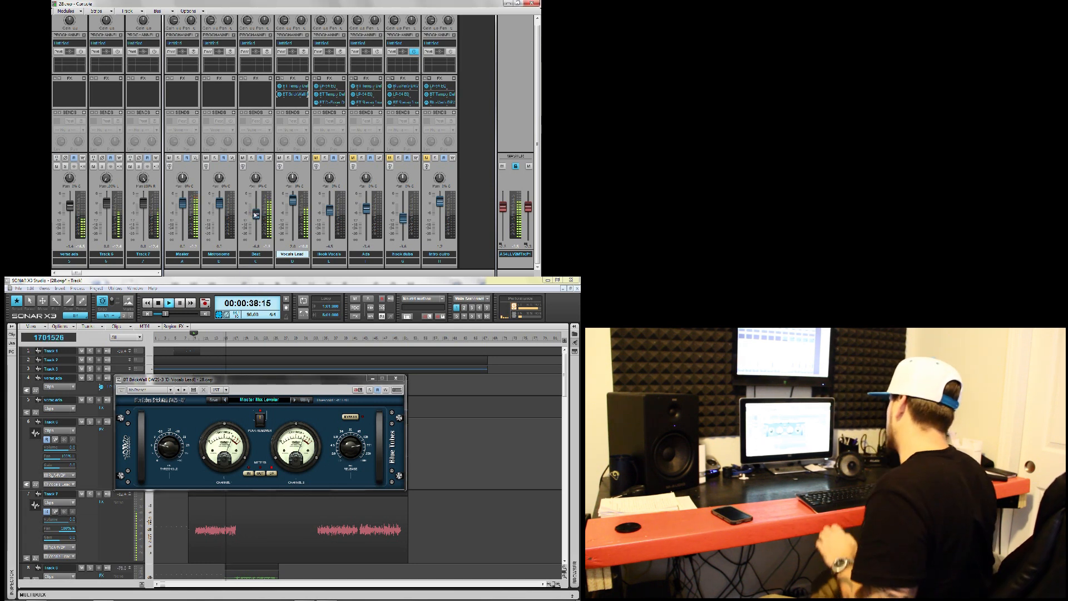
key(space)
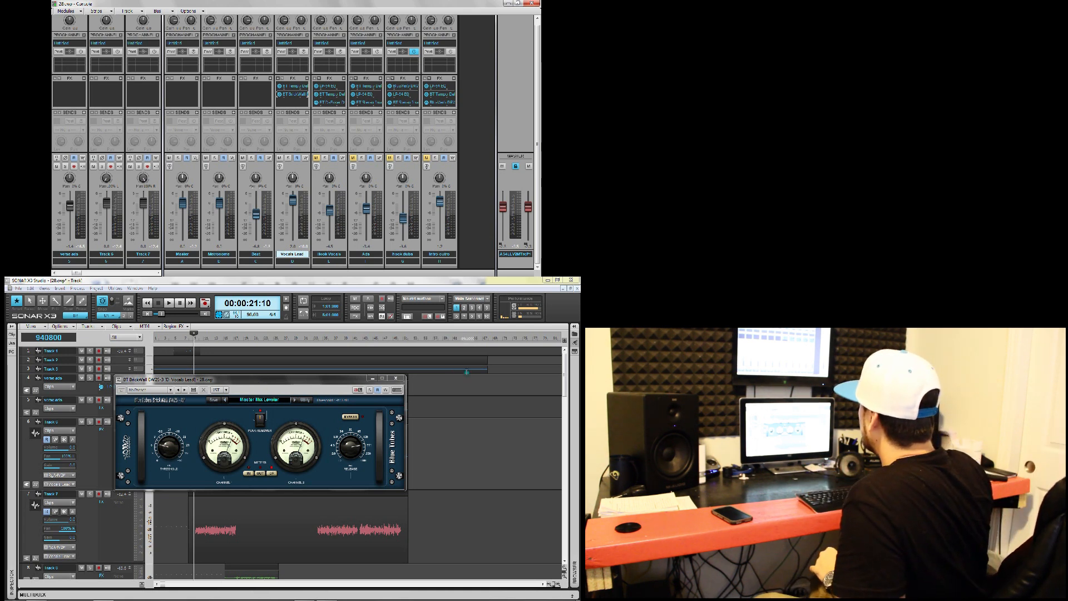
click(396, 379)
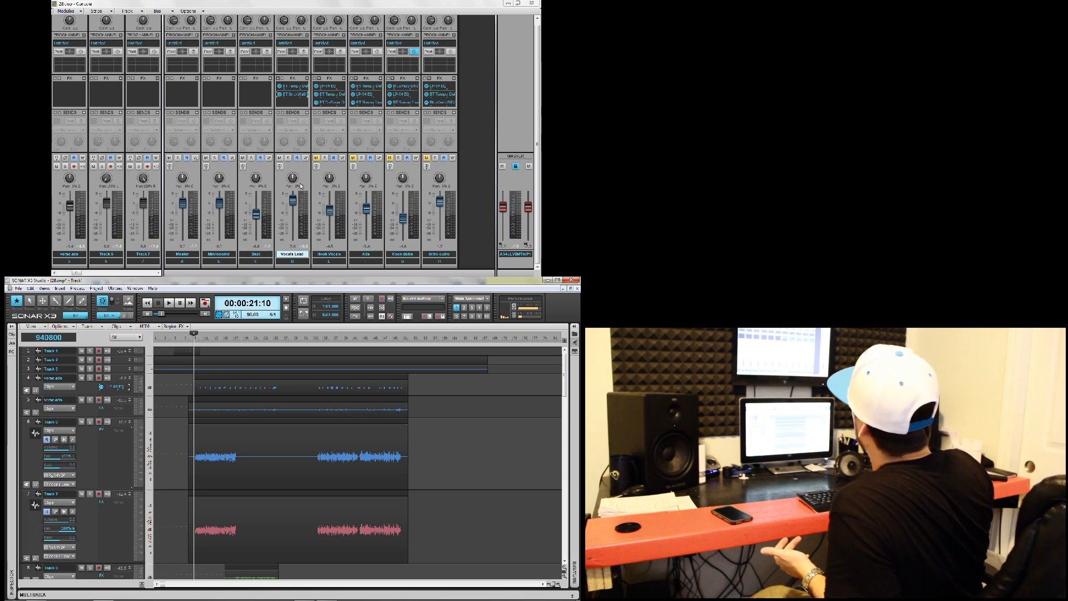
Examine the low-frequency curve of the LP-64 EQ on the Hook Vocals bus, and close the equalizer
double_click(330, 87)
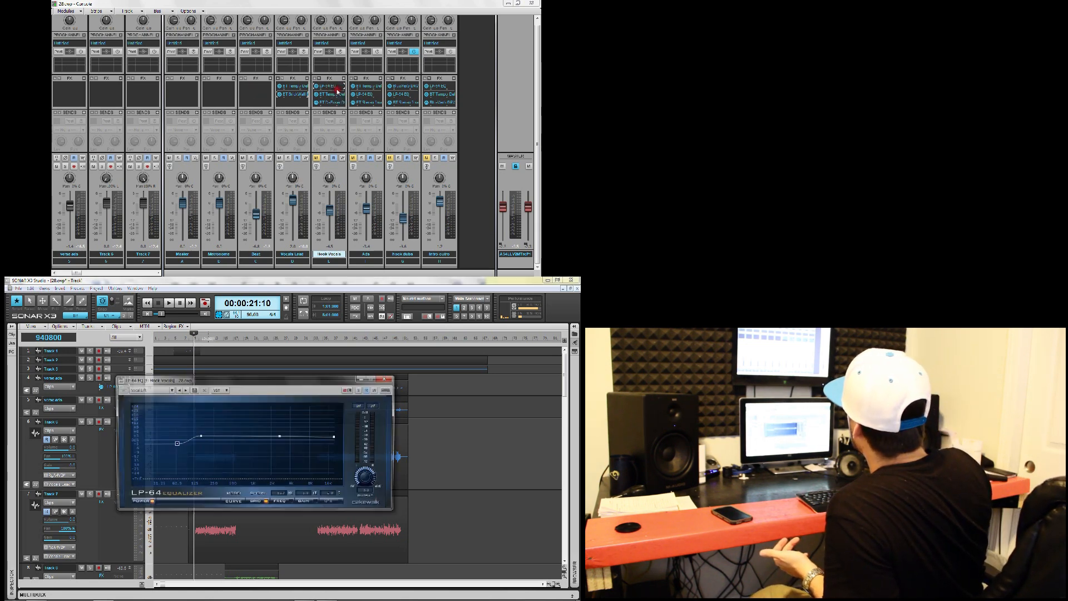
mouse_move(201, 437)
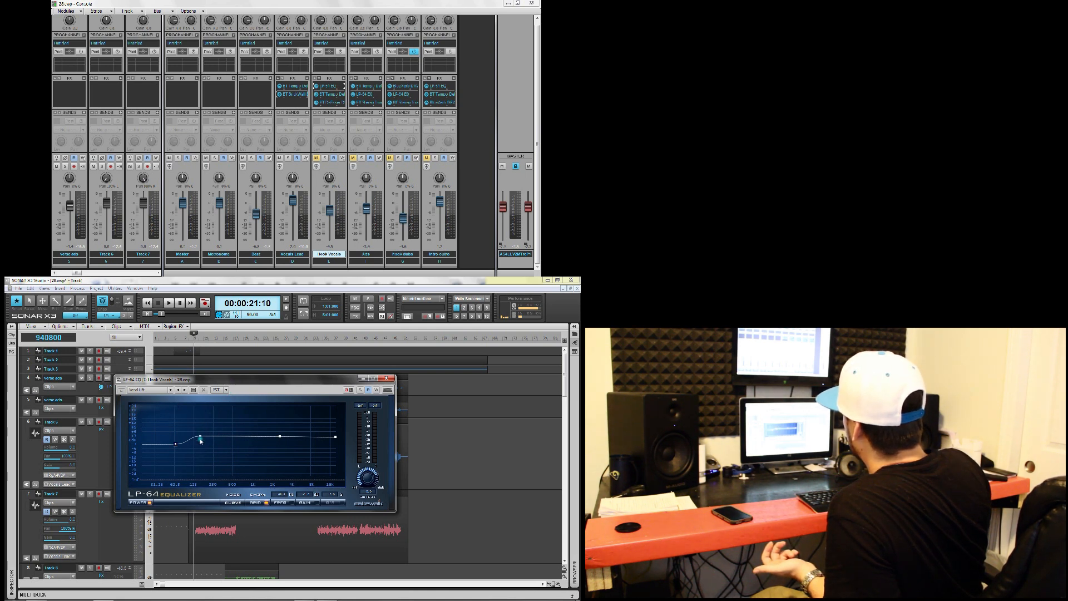
click(386, 378)
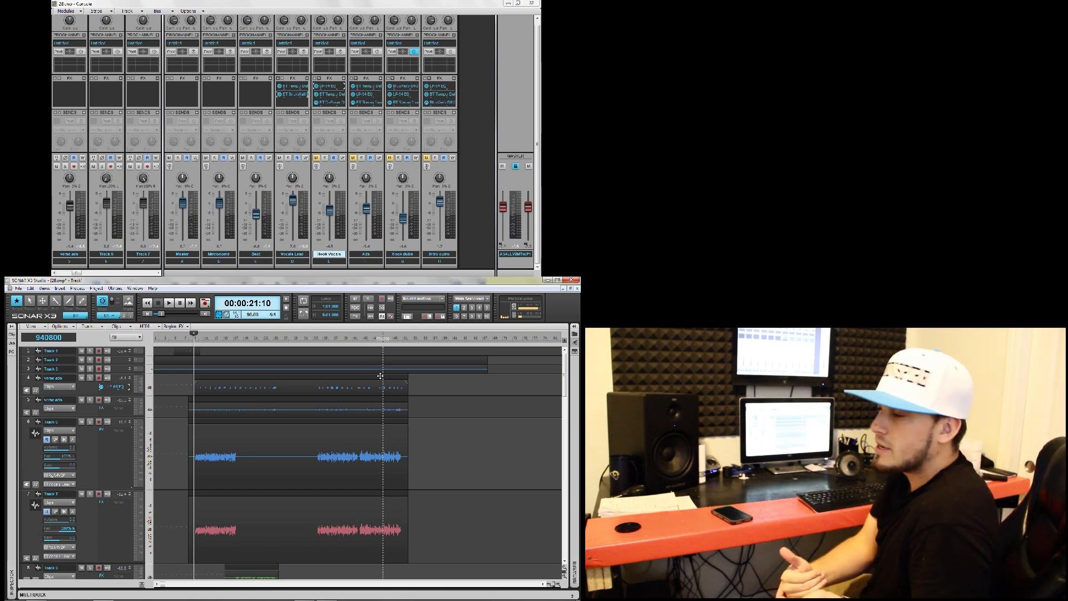
Place the playhead at the start of the hook clips at 00:01:04:00, unmute the Hook Vocals bus, and briefly play the hook
scroll(250, 422, down, 5)
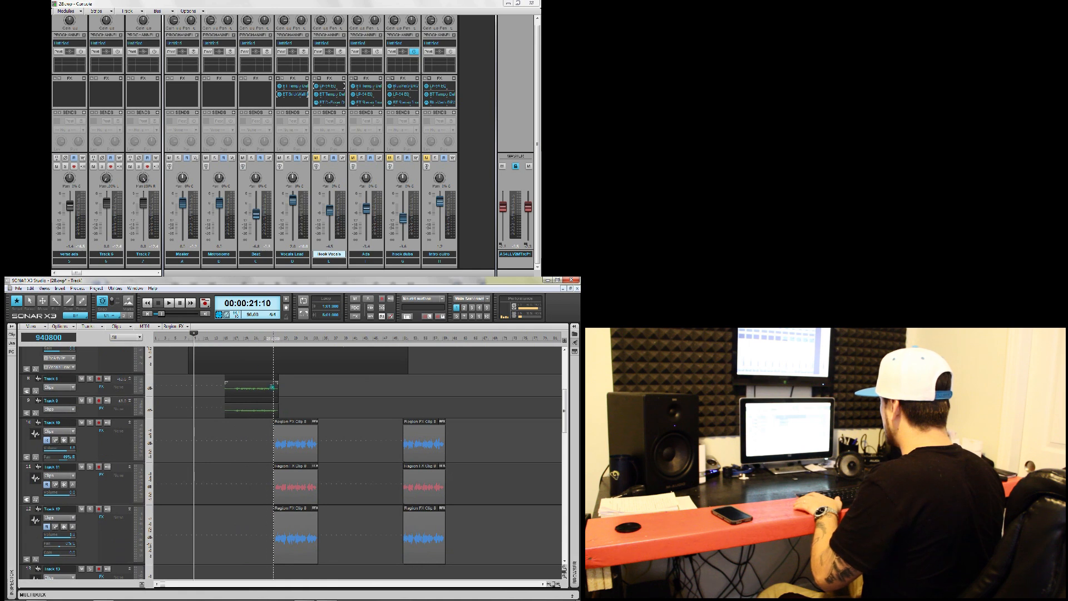
scroll(277, 365, down, 3)
click(275, 363)
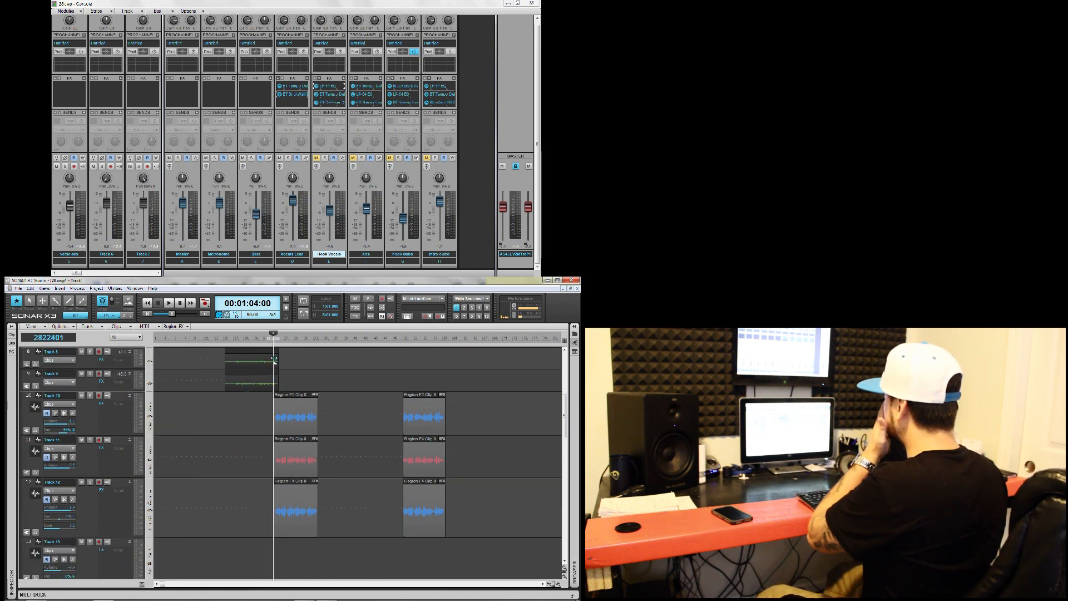
key(space)
click(309, 211)
key(space)
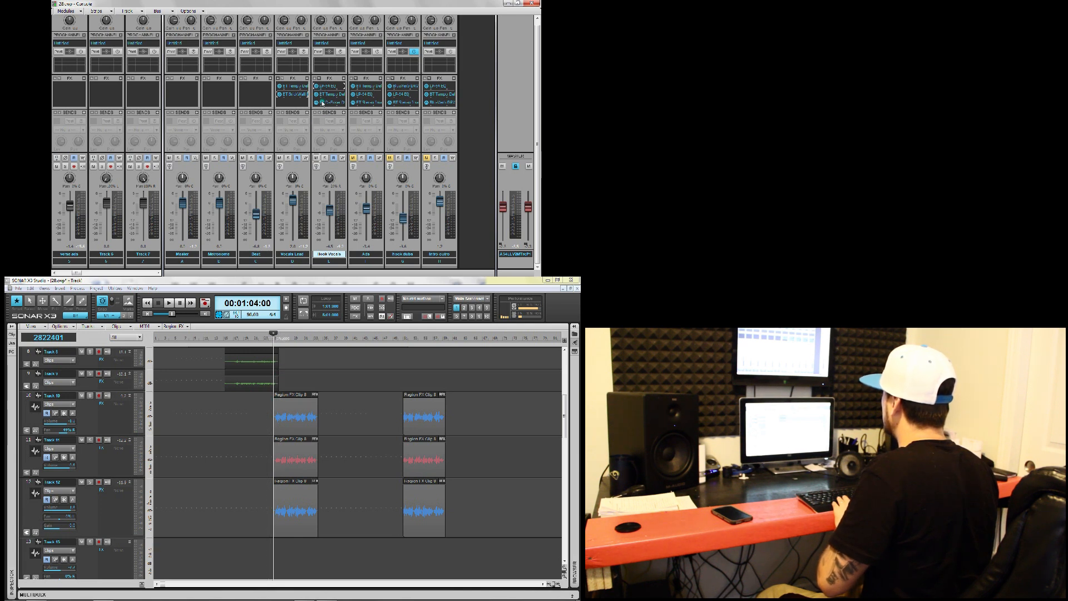
Open the T-Pain Effect at the end of the Hook Vocals effects chain, briefly audition the hook through it, and close it
click(318, 78)
click(319, 78)
click(318, 78)
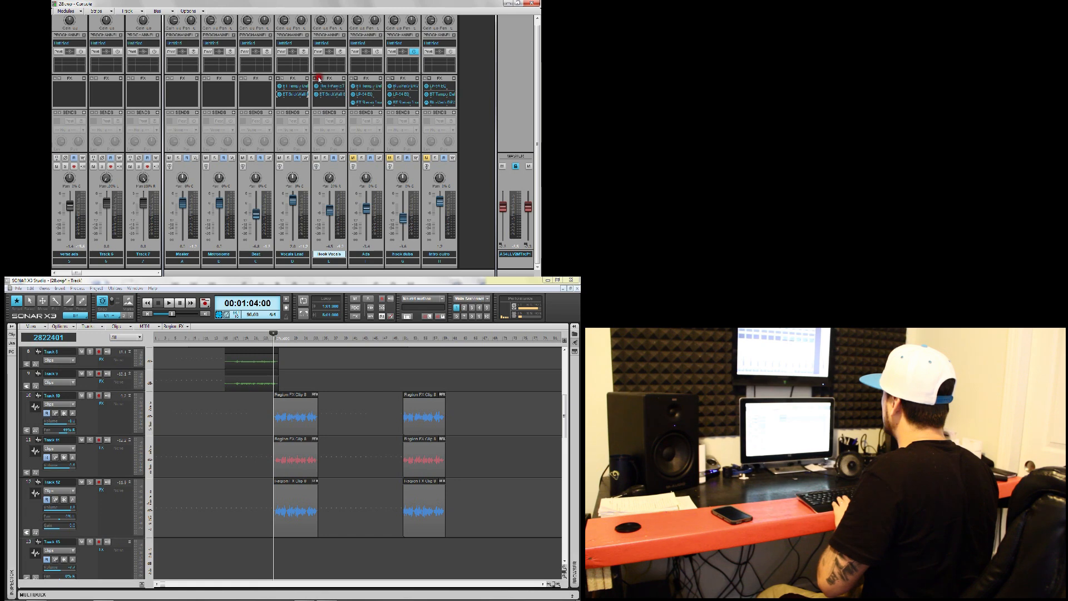
double_click(325, 87)
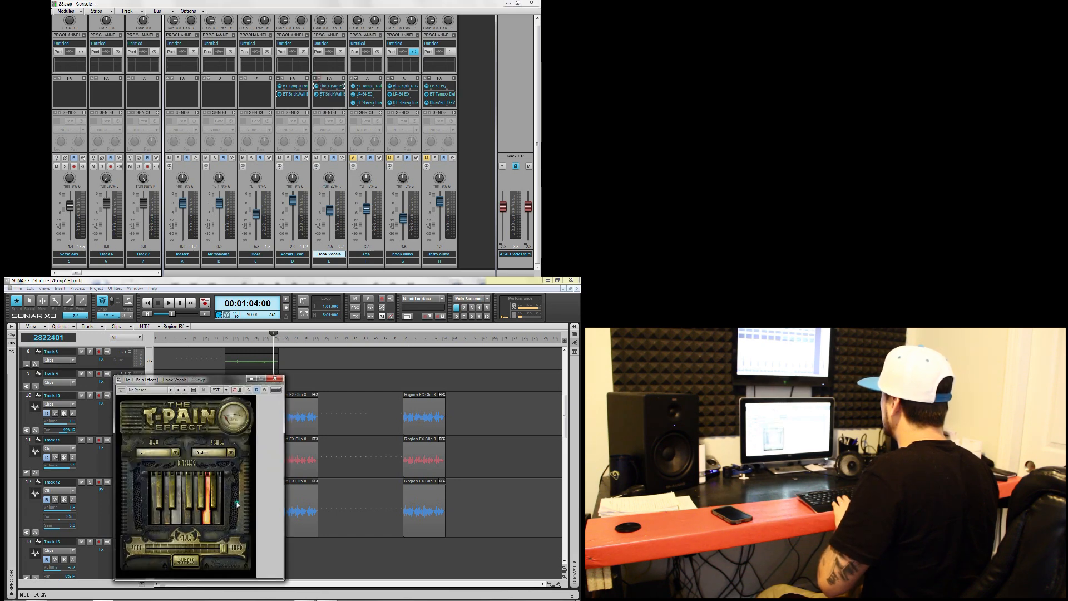
drag(224, 548, 262, 541)
key(space)
key(space)
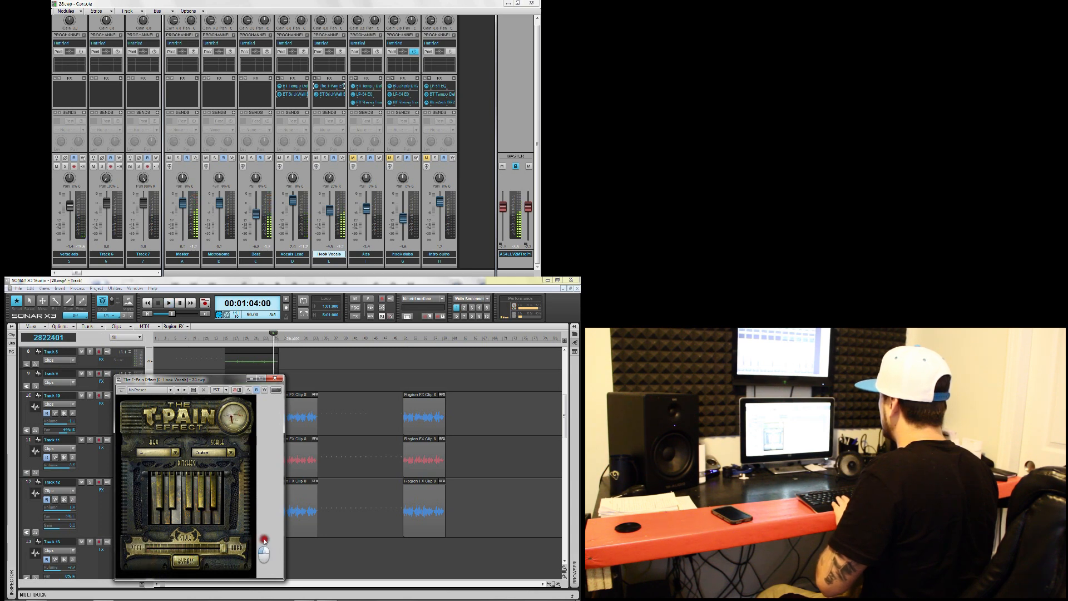
click(271, 384)
Review the hook tracks and unmute the Ads, Hook Dubs and Intro Outro buses
scroll(268, 402, down, 3)
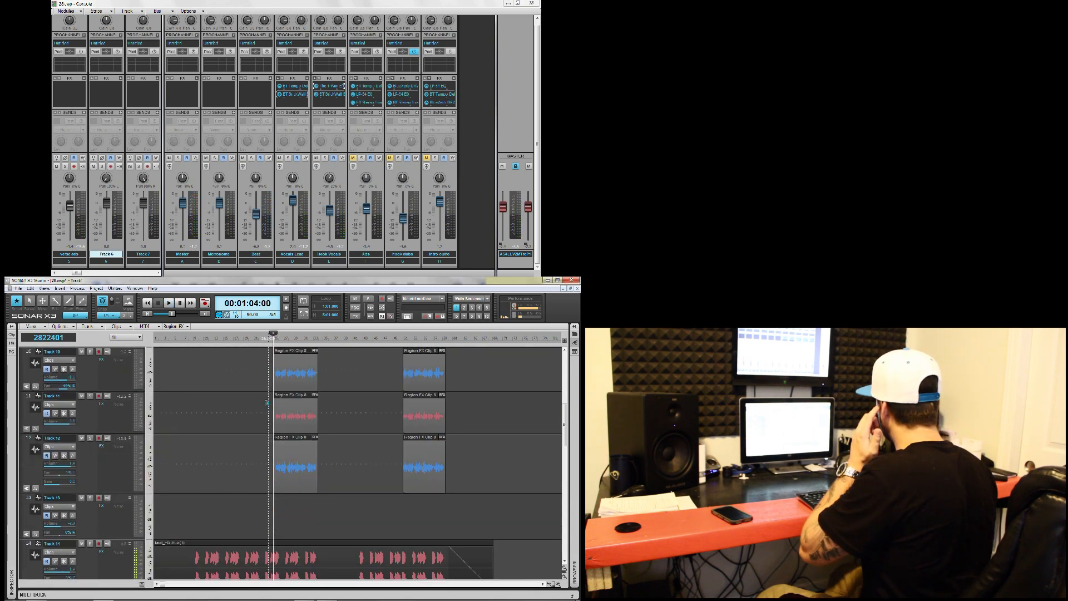
scroll(233, 421, down, 3)
scroll(233, 421, up, 6)
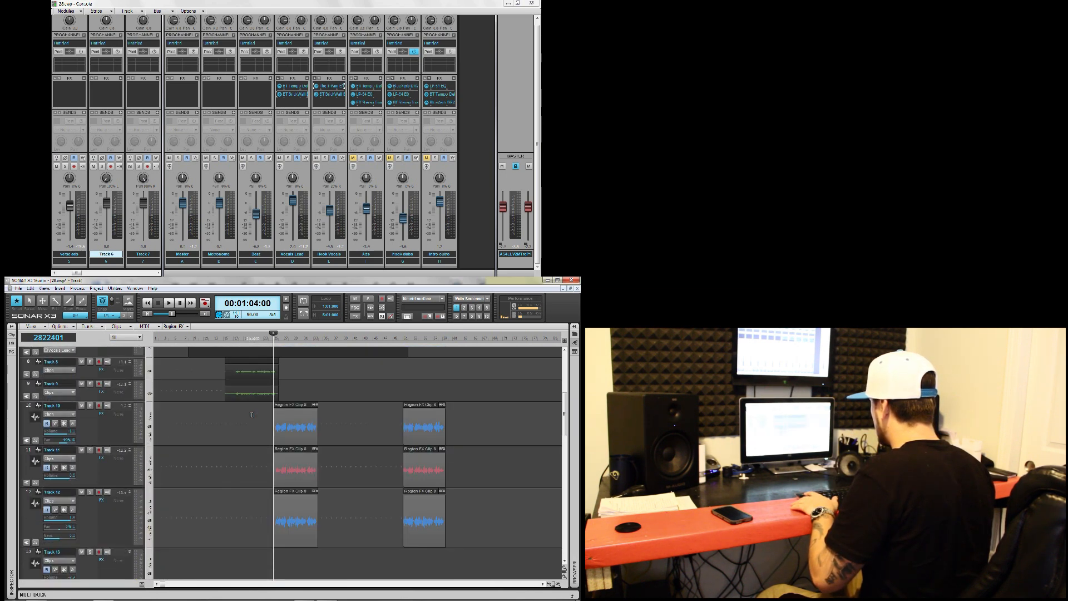
scroll(252, 415, up, 5)
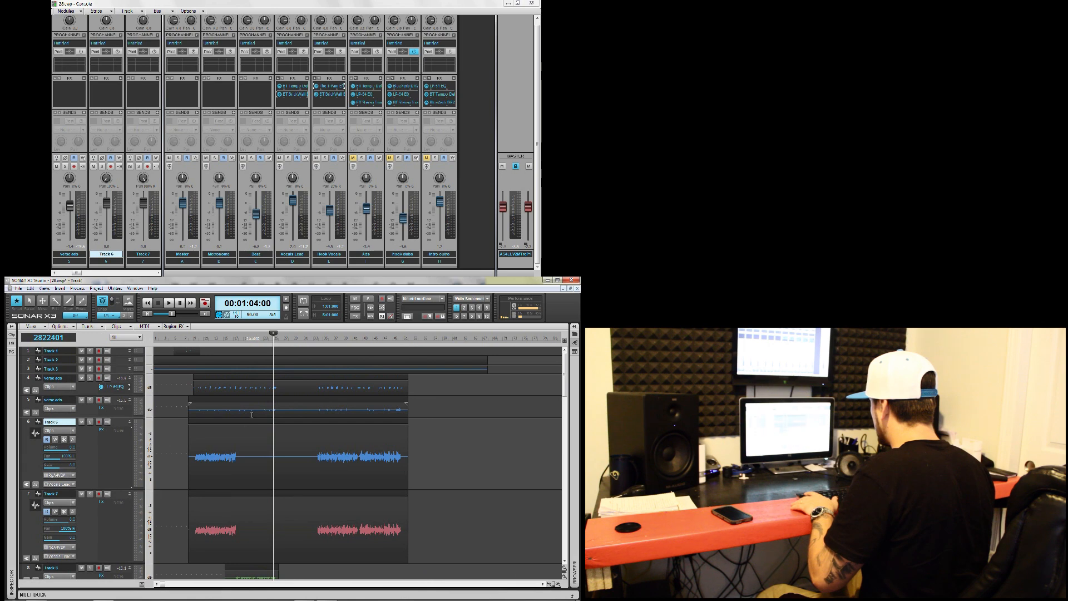
scroll(251, 434, down, 5)
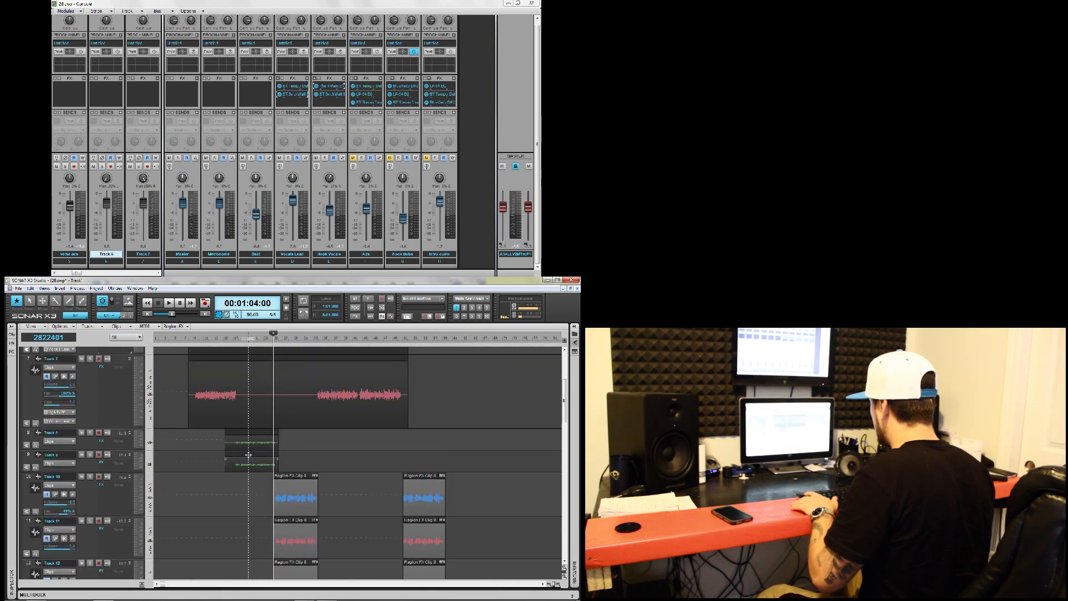
click(87, 440)
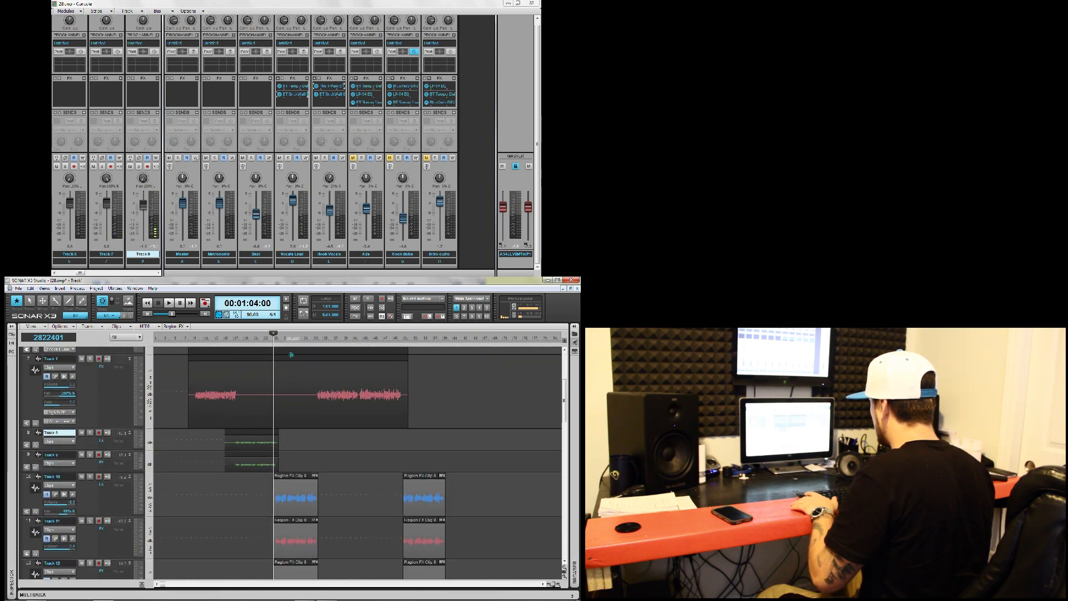
scroll(135, 473, down, 1)
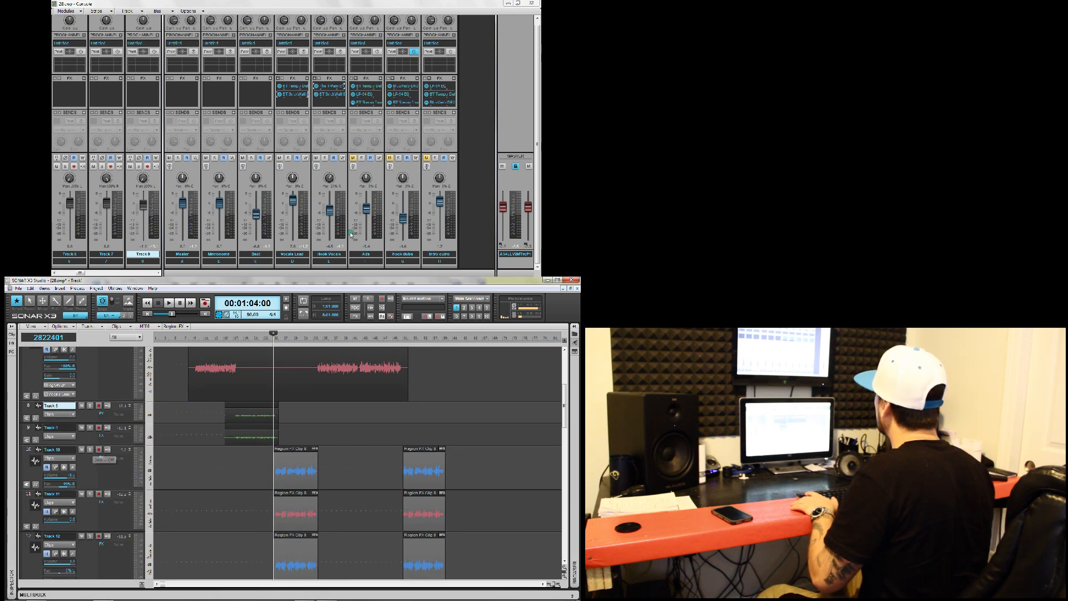
click(353, 158)
click(390, 158)
click(426, 158)
Play the hook, lower the Hook Vocals bus level slightly, and fine-tune its pan
key(space)
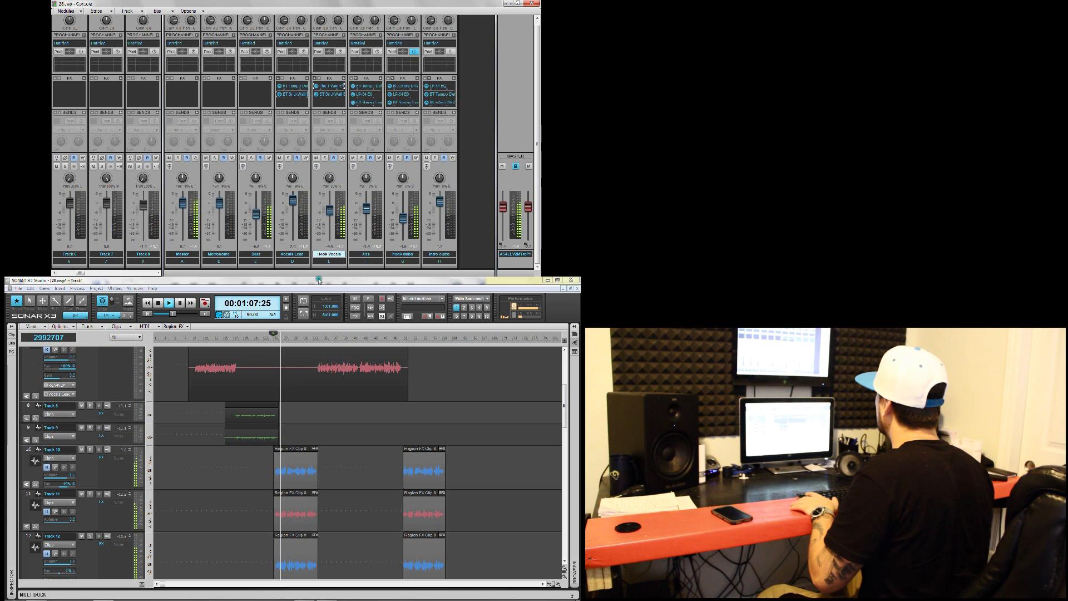
drag(330, 211, 330, 214)
drag(331, 175, 332, 178)
Reopen the T-Pain Effect on the Hook Vocals bus, view its key setting and information box while playing, and close both windows
double_click(327, 87)
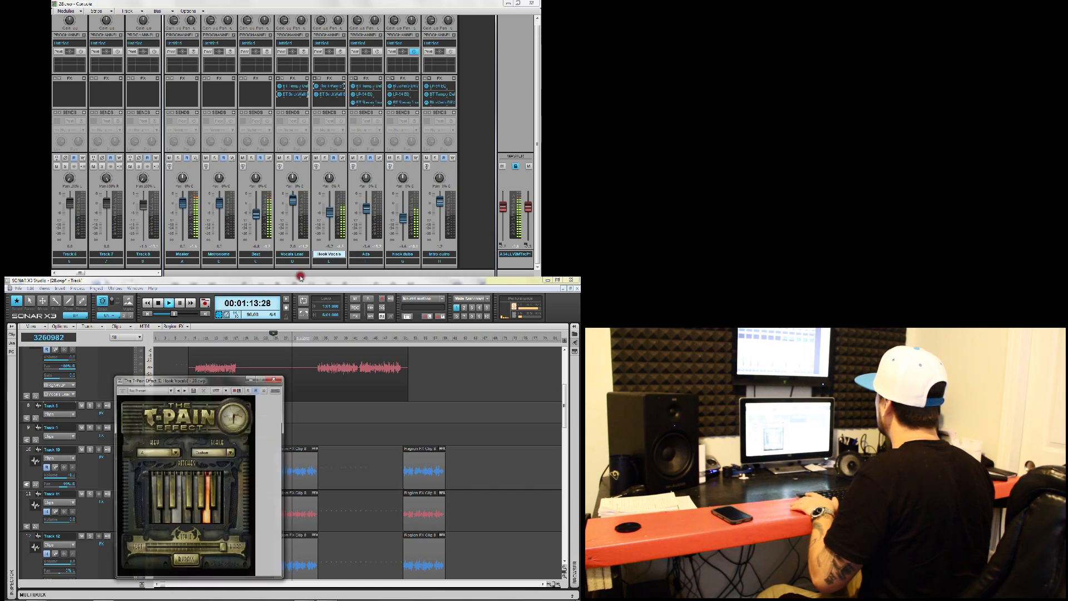
click(164, 452)
click(179, 424)
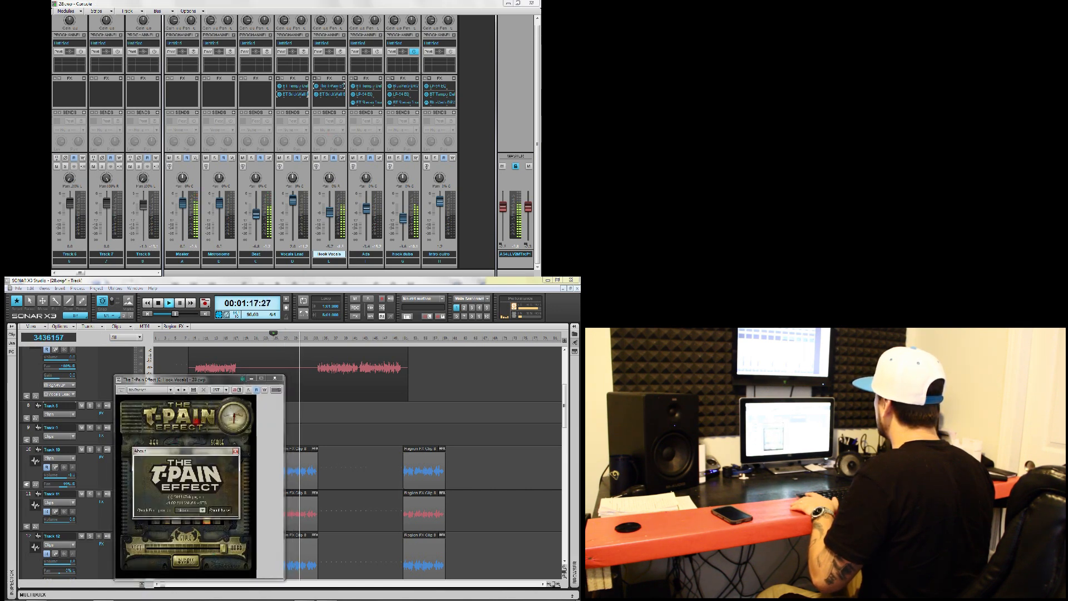
click(235, 450)
click(274, 378)
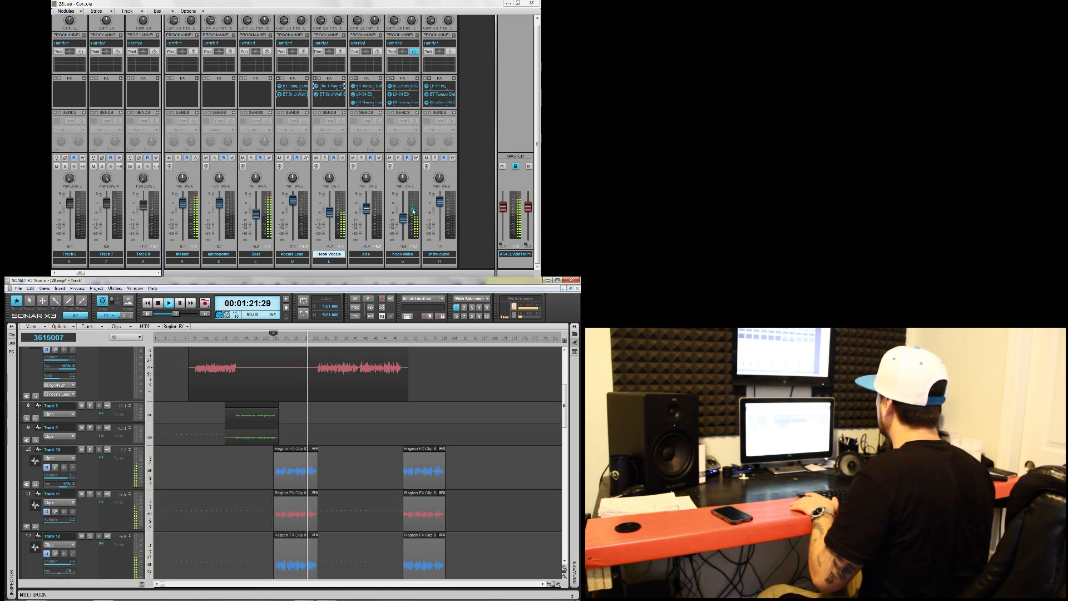
Examine the Hook Dubs bus effects while the hook plays through to its end, and stop playback
click(393, 78)
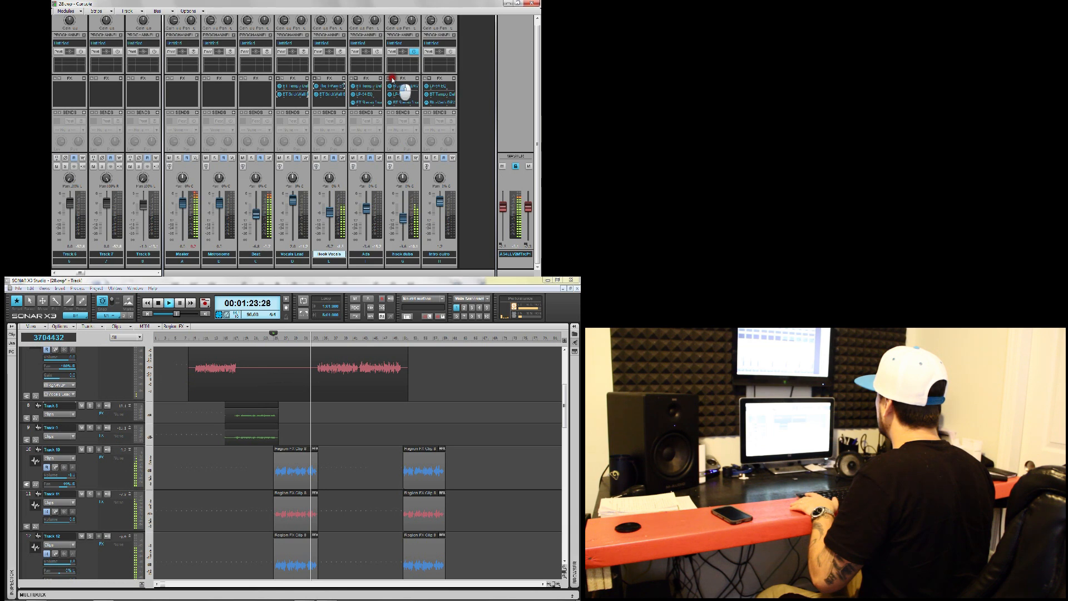
click(389, 78)
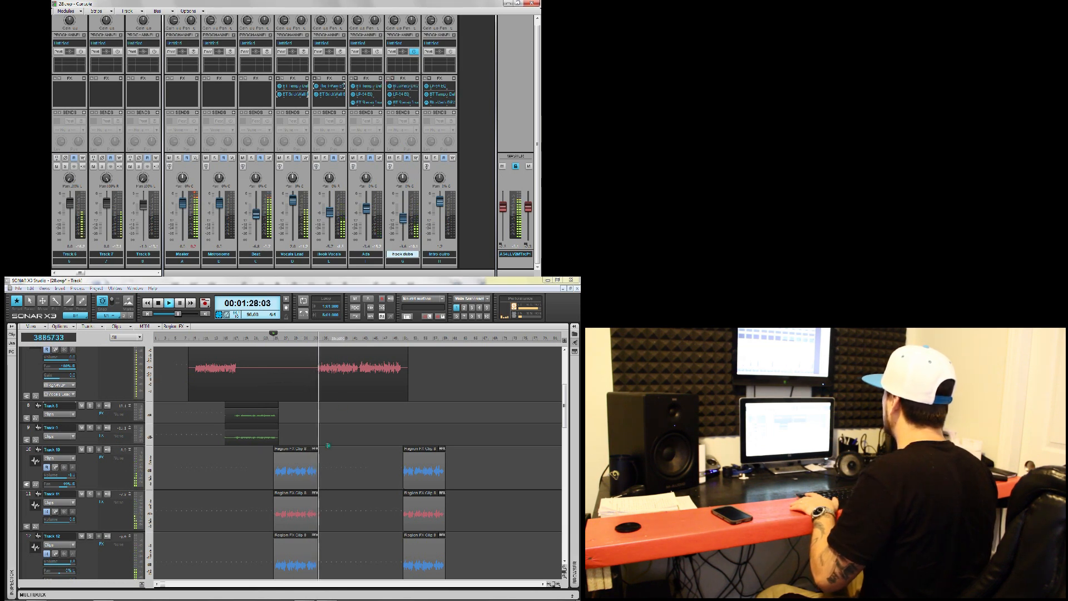
key(space)
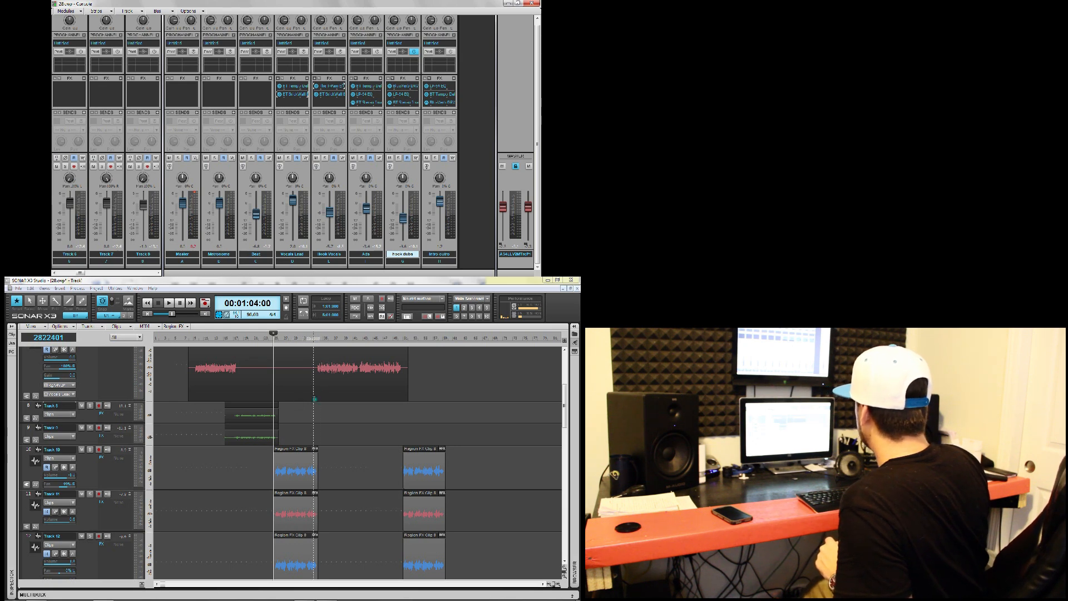
Move the playhead to 00:01:28:00, where the first hook clips end, and bring the lead vocal tracks back into view
click(317, 411)
scroll(317, 411, down, 6)
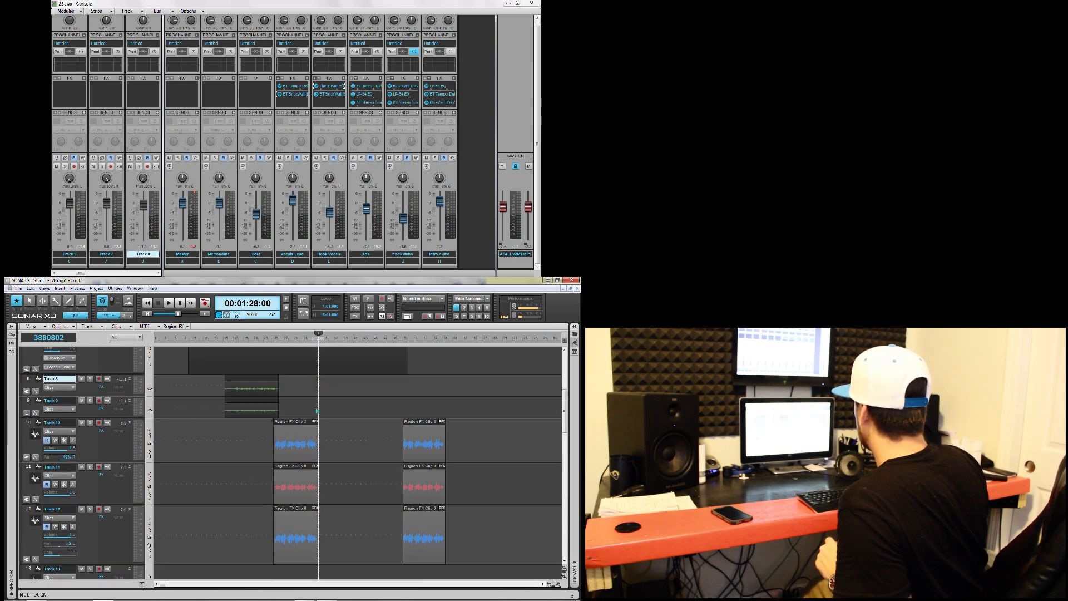
scroll(317, 410, up, 8)
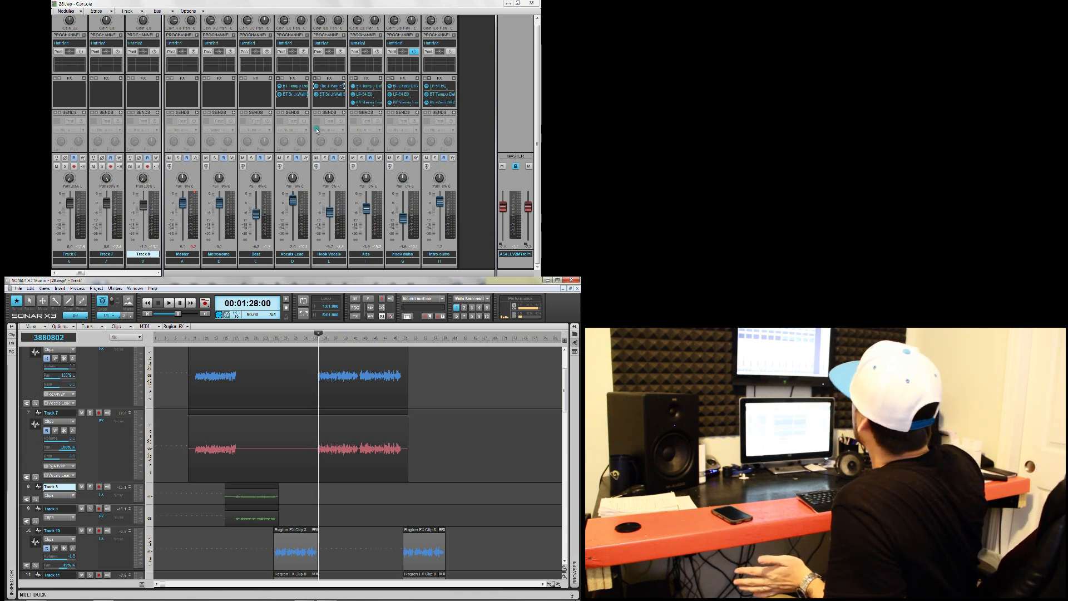
Check the limiter on the Vocals Lead bus, close it, and bring the earlier effects of that bus's chain into view
double_click(291, 95)
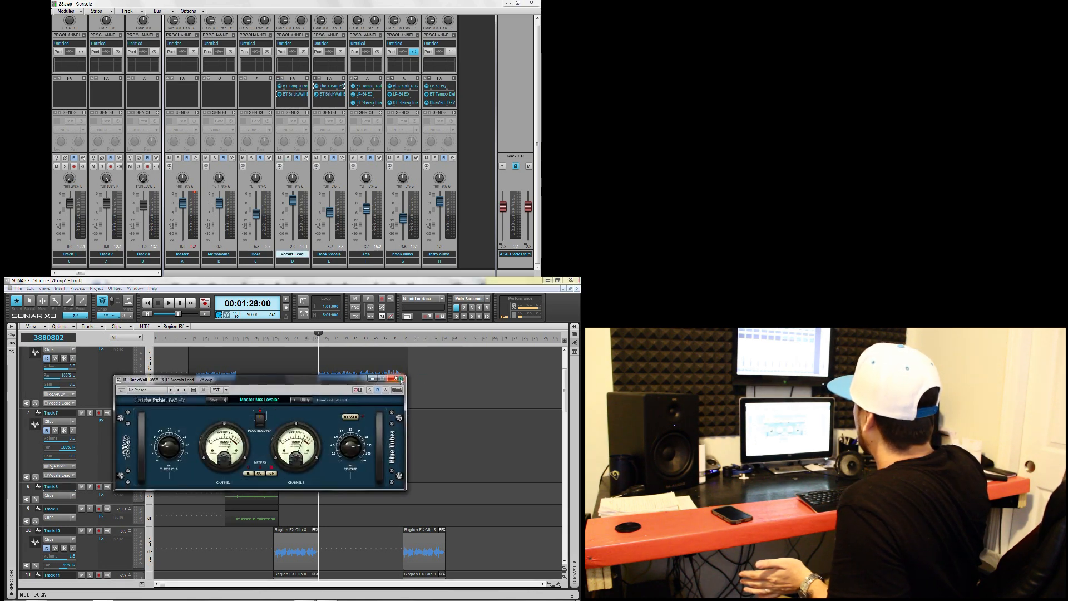
click(395, 378)
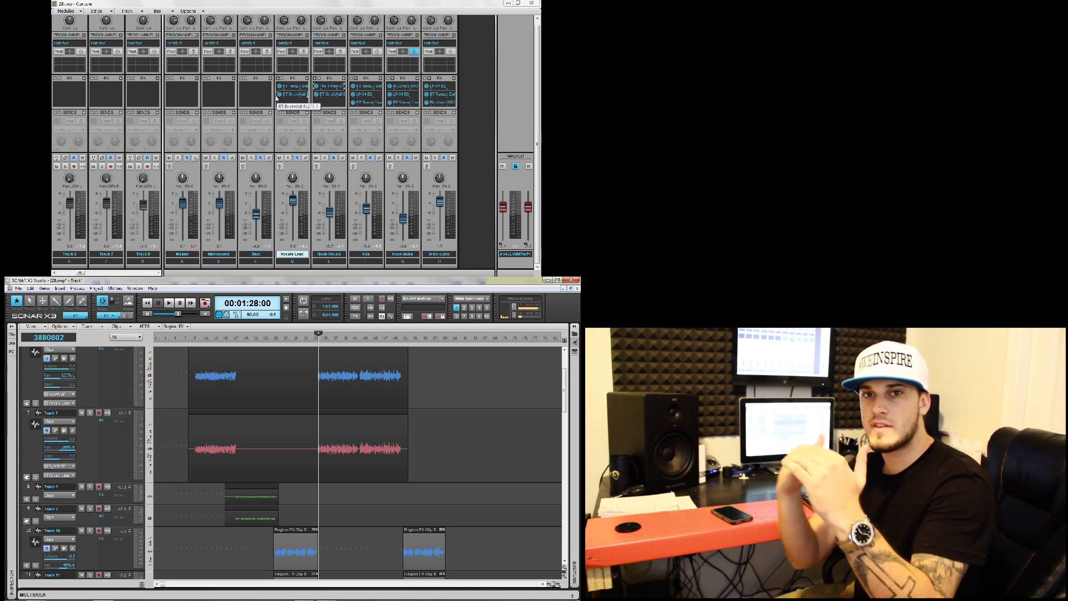
click(279, 79)
click(279, 79)
click(279, 79)
click(280, 79)
click(280, 80)
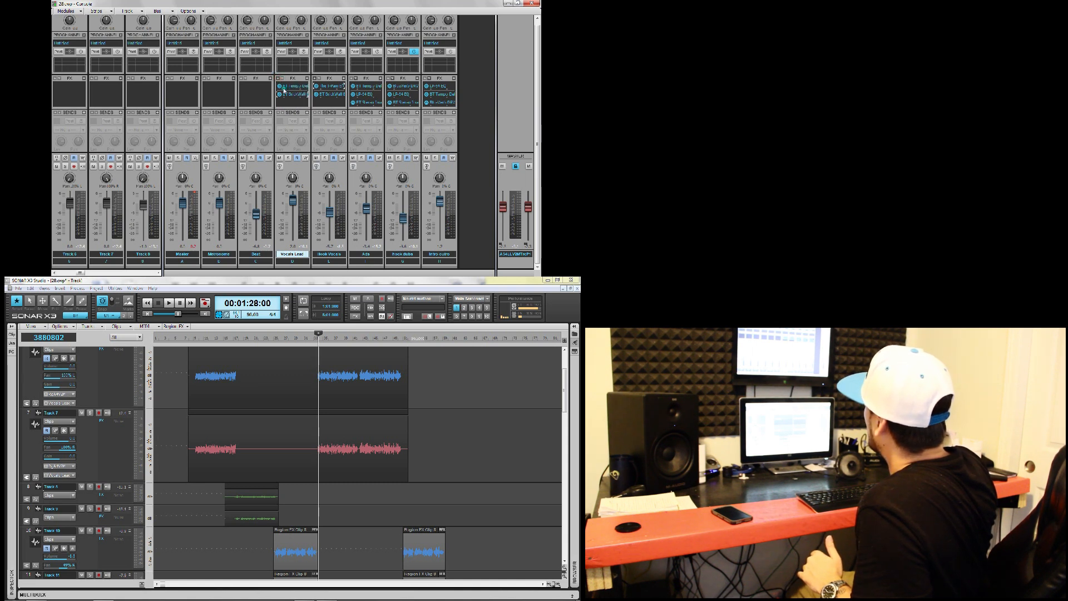
click(278, 80)
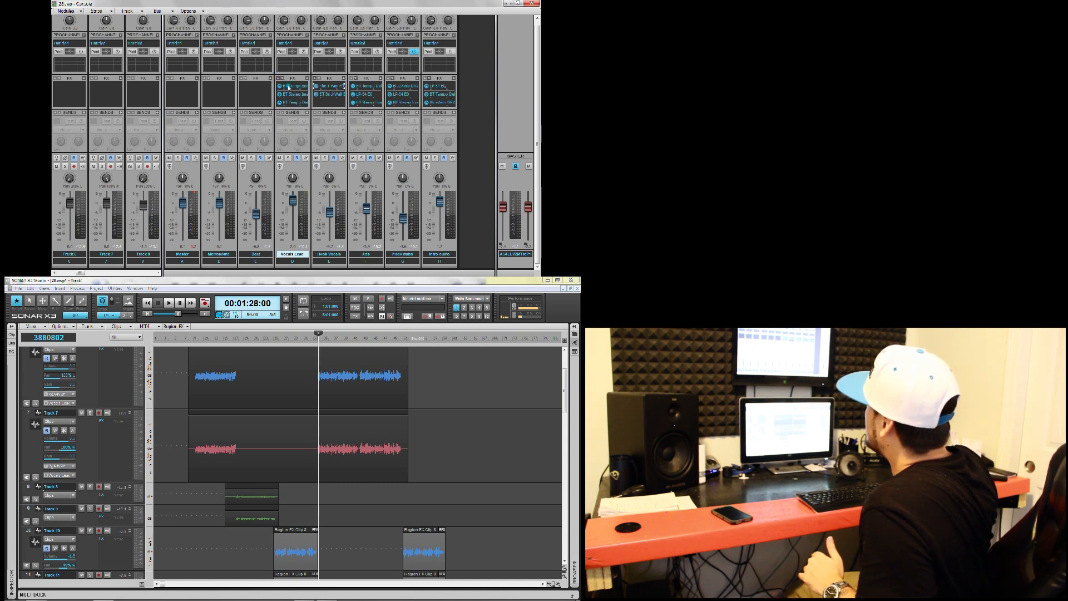
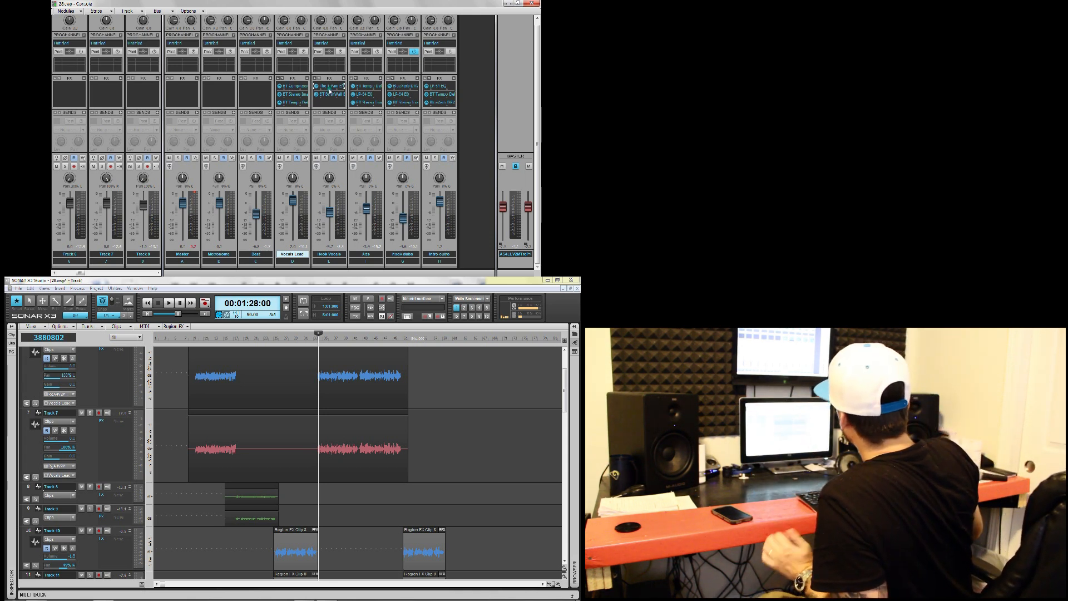
Review the Hook Vocals effects chain, and inspect the low and high bands of the LP-64 EQ on the Ads bus
click(314, 79)
click(313, 79)
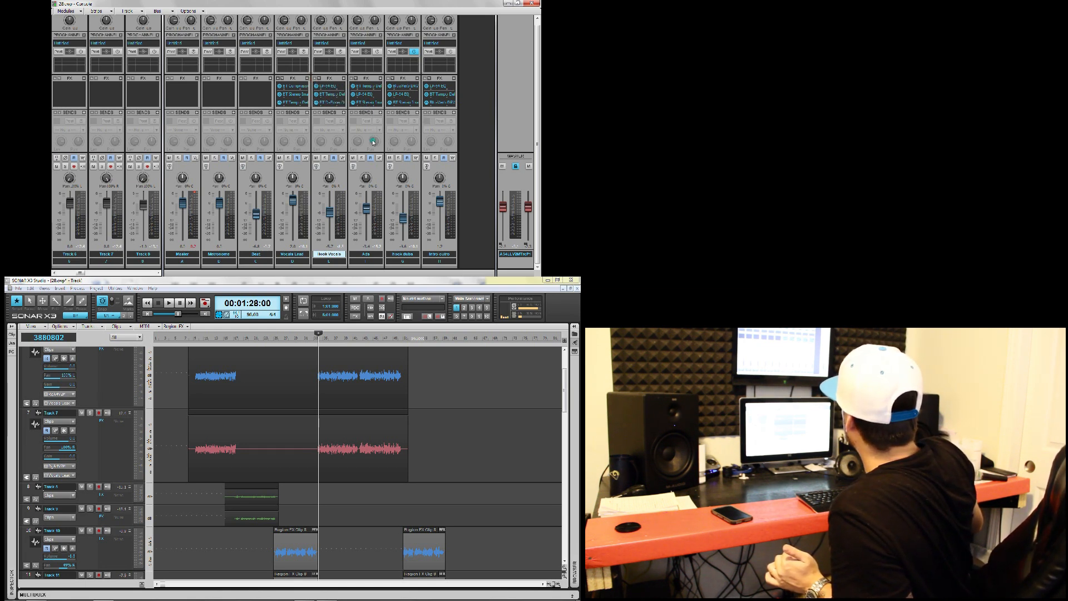
click(351, 82)
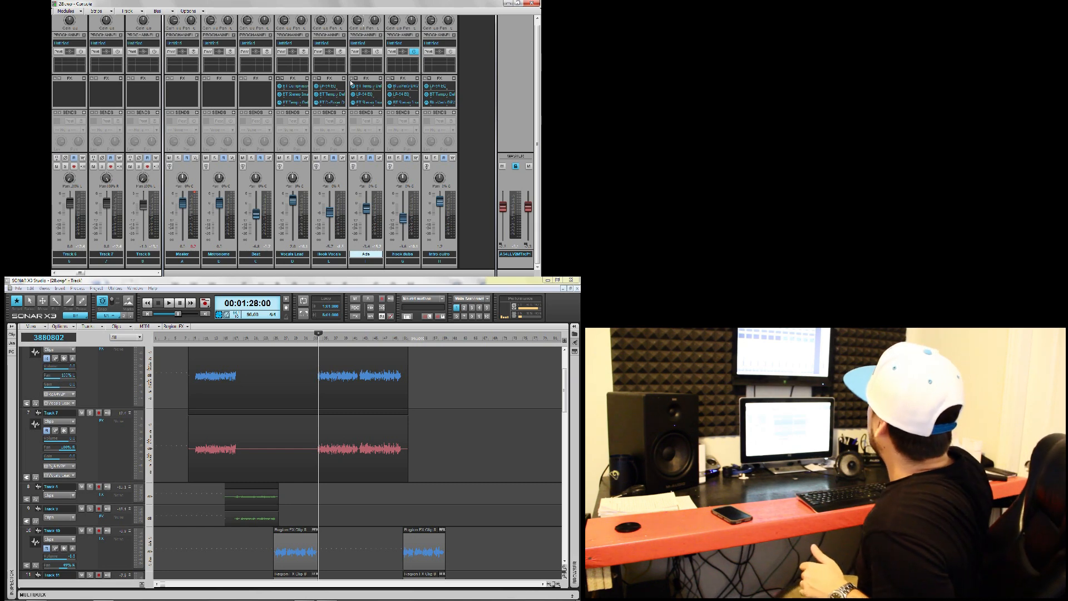
double_click(364, 95)
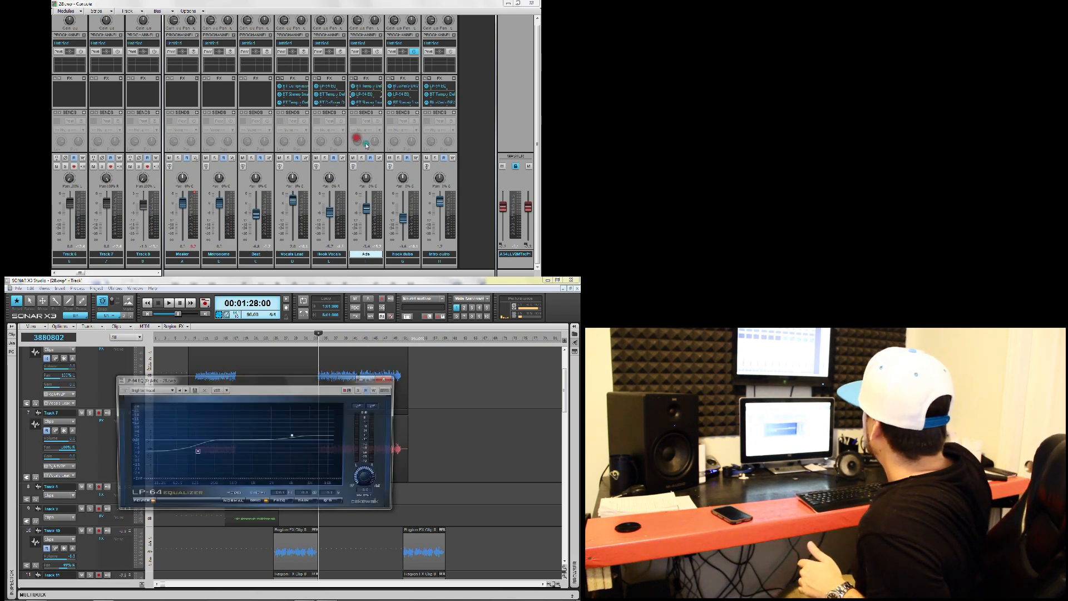
drag(196, 452, 196, 453)
click(293, 437)
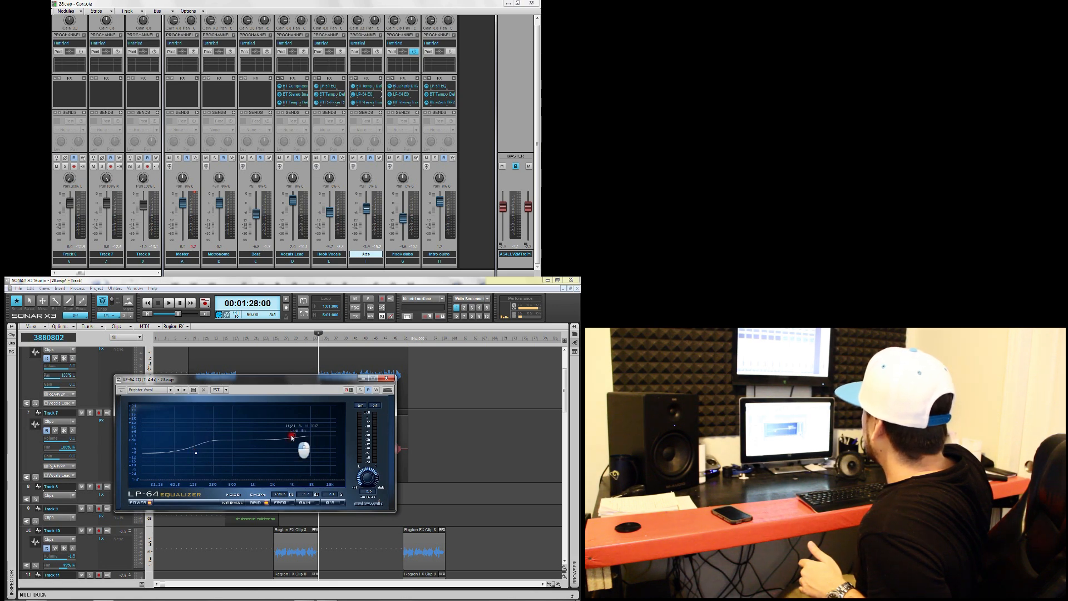
click(387, 379)
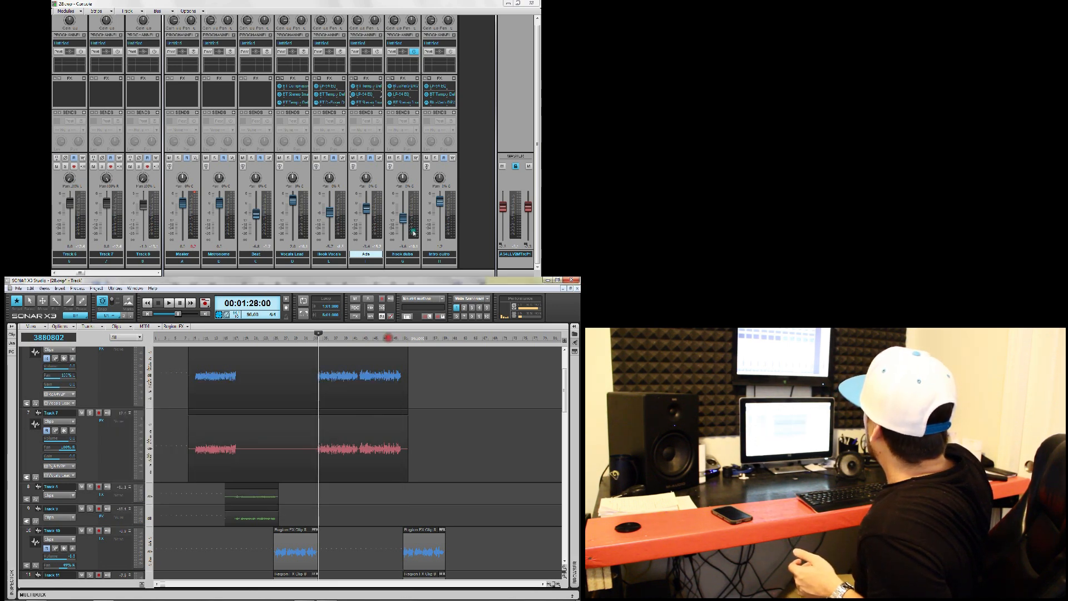
Examine the LP-64 EQ curve on the Hook Dubs bus and close its window
double_click(396, 95)
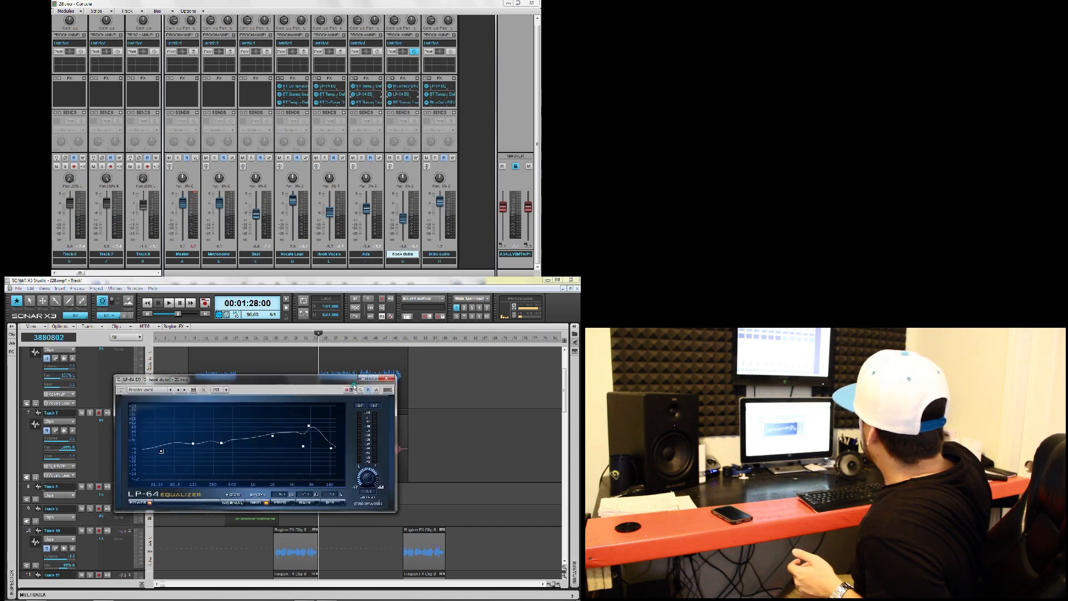
drag(323, 383, 323, 396)
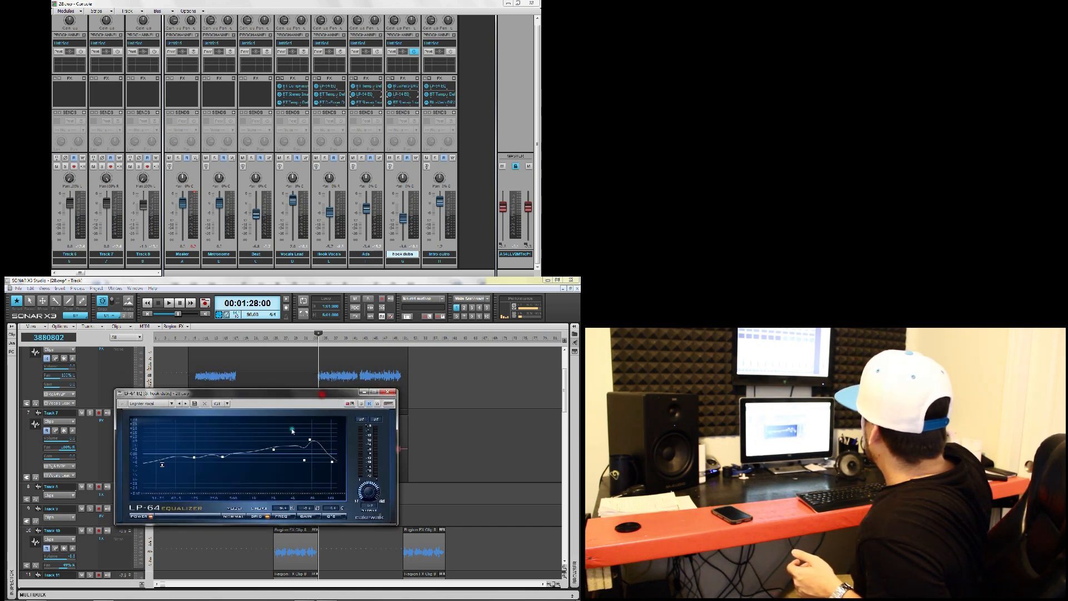
drag(198, 459, 209, 459)
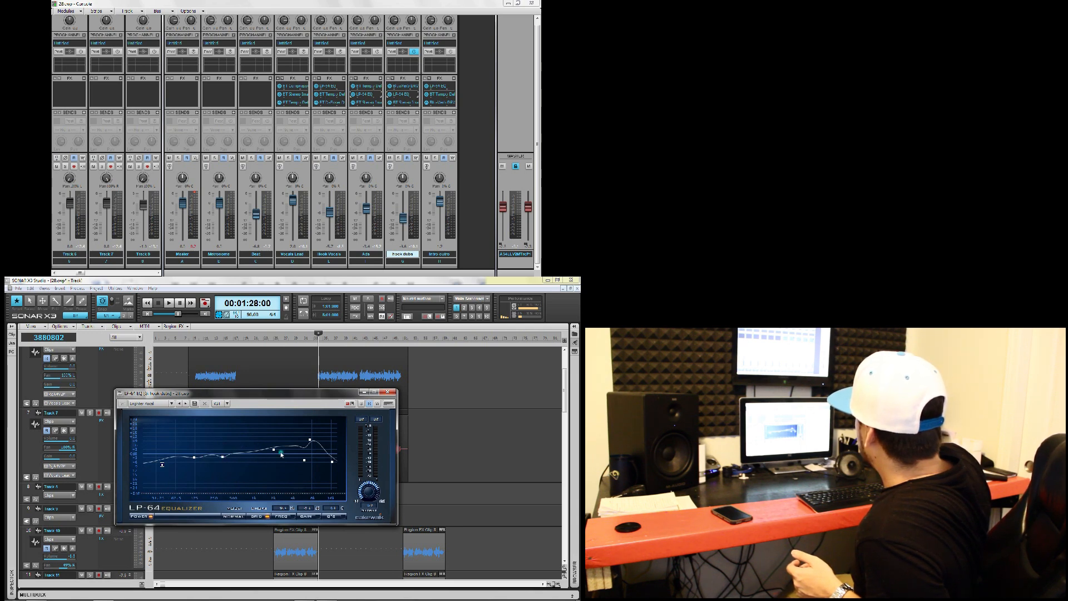
click(388, 392)
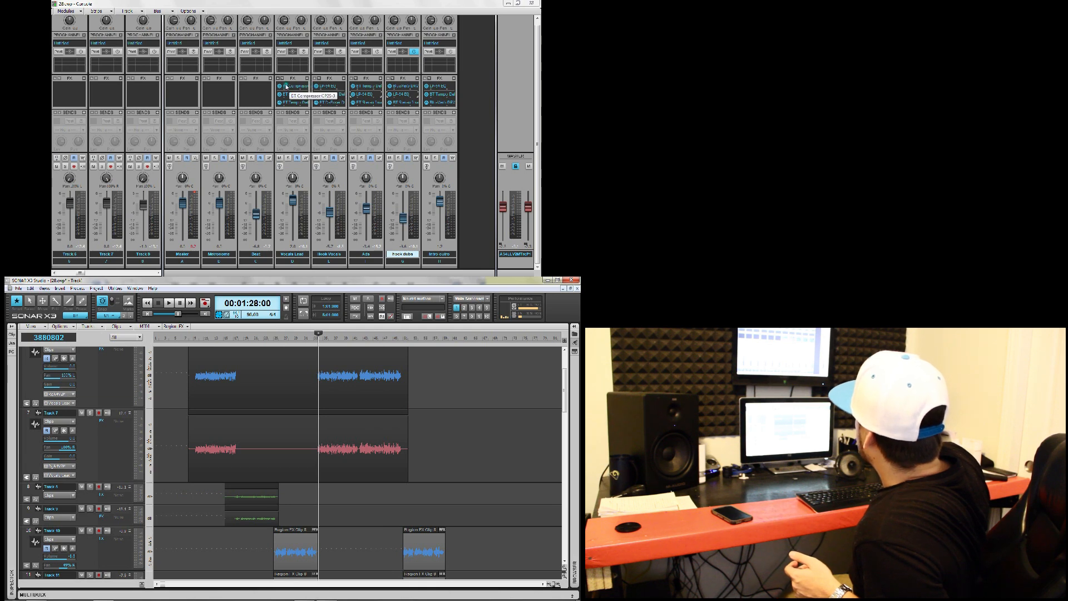
Solo the Vocals Lead bus, play from 00:00:32:00, and audition a strong boost on a new midrange band in its LP-64 EQ
click(275, 79)
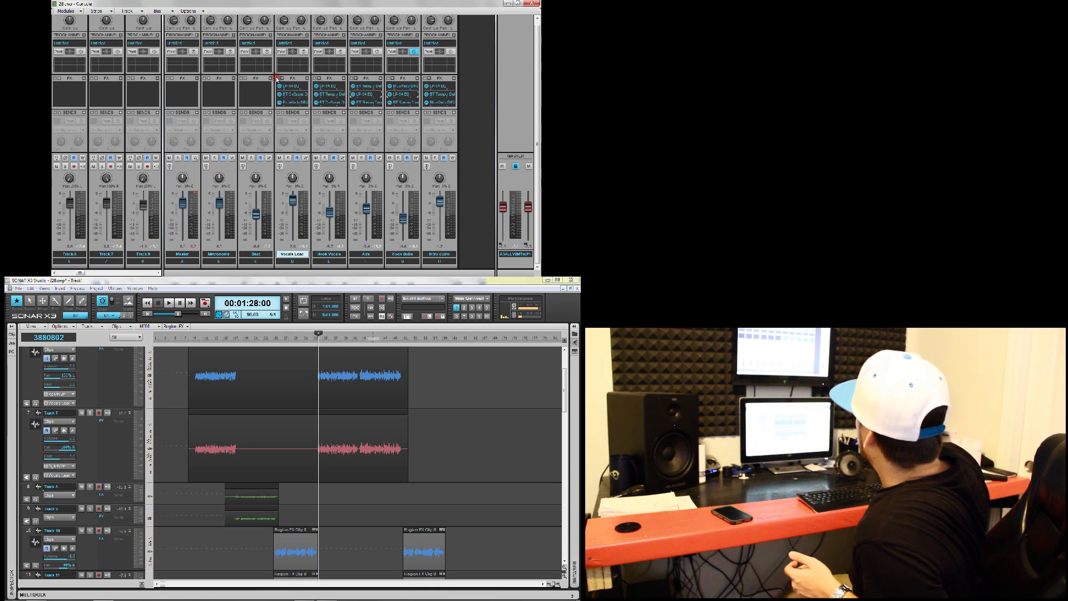
double_click(297, 88)
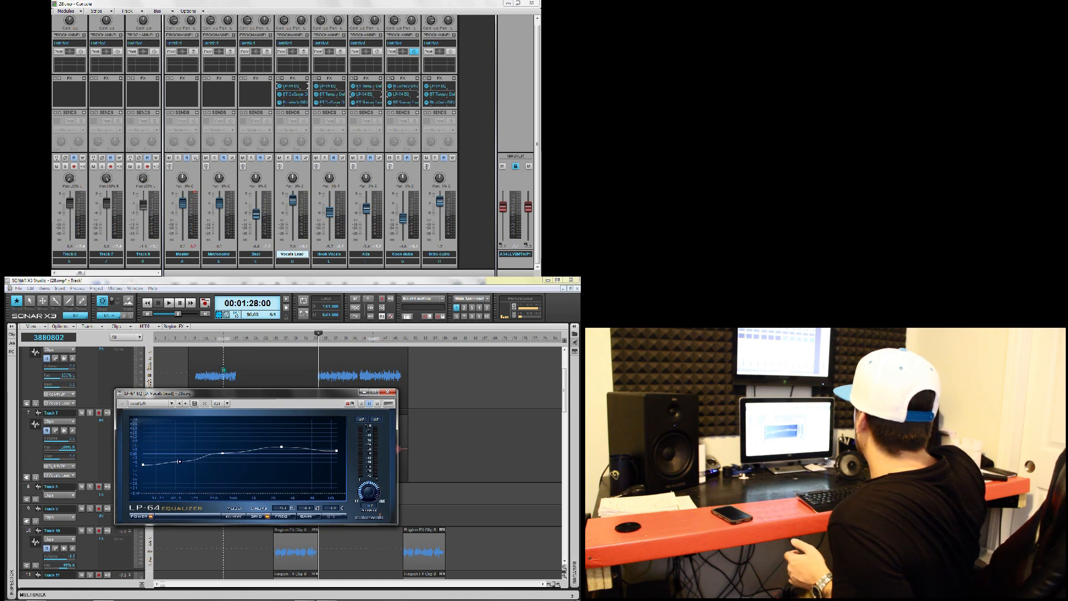
click(215, 344)
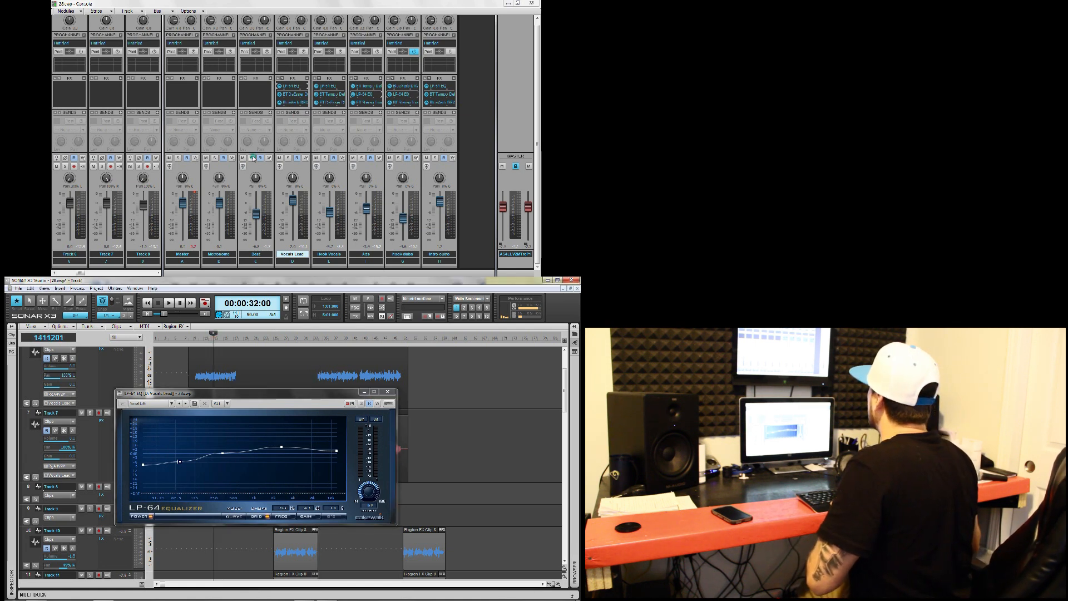
click(288, 159)
key(space)
drag(261, 465, 254, 431)
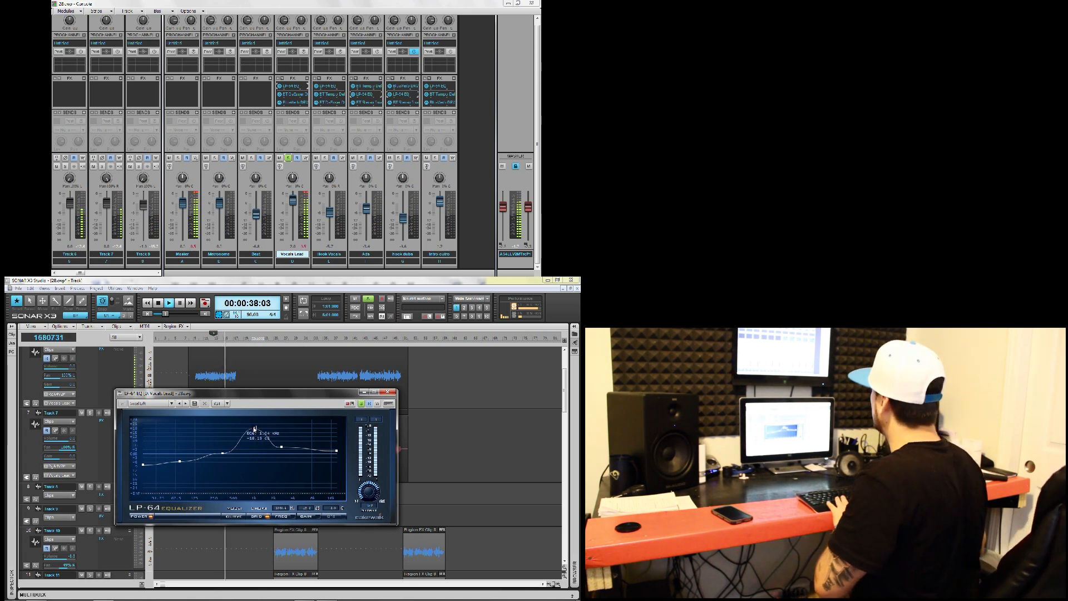
key(space)
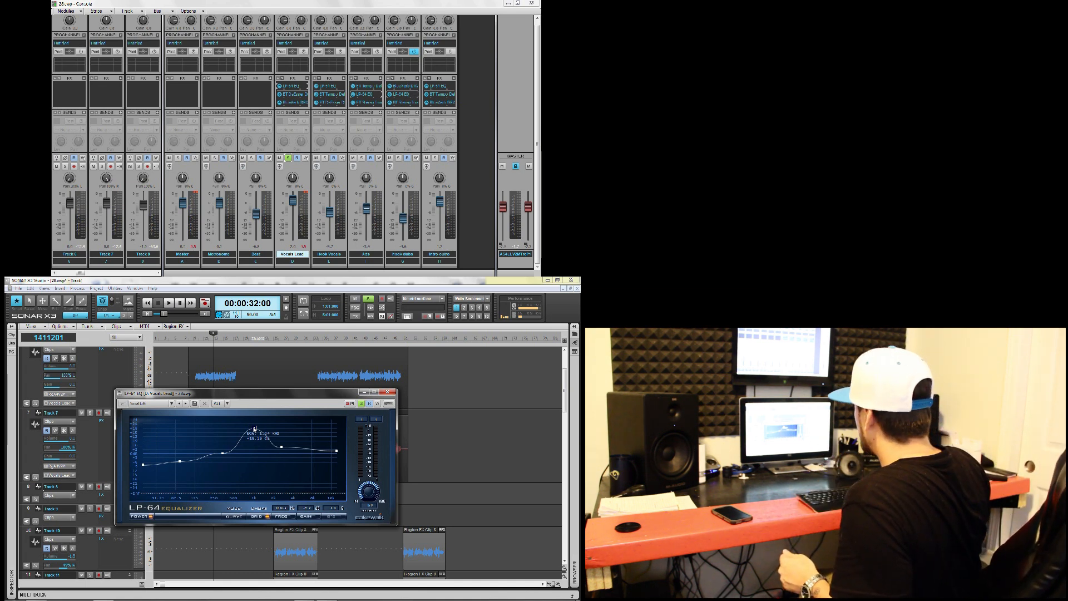
Lower the new midrange band in the Vocals Lead EQ to a slight cut while listening, and close the EQ
drag(253, 428, 253, 433)
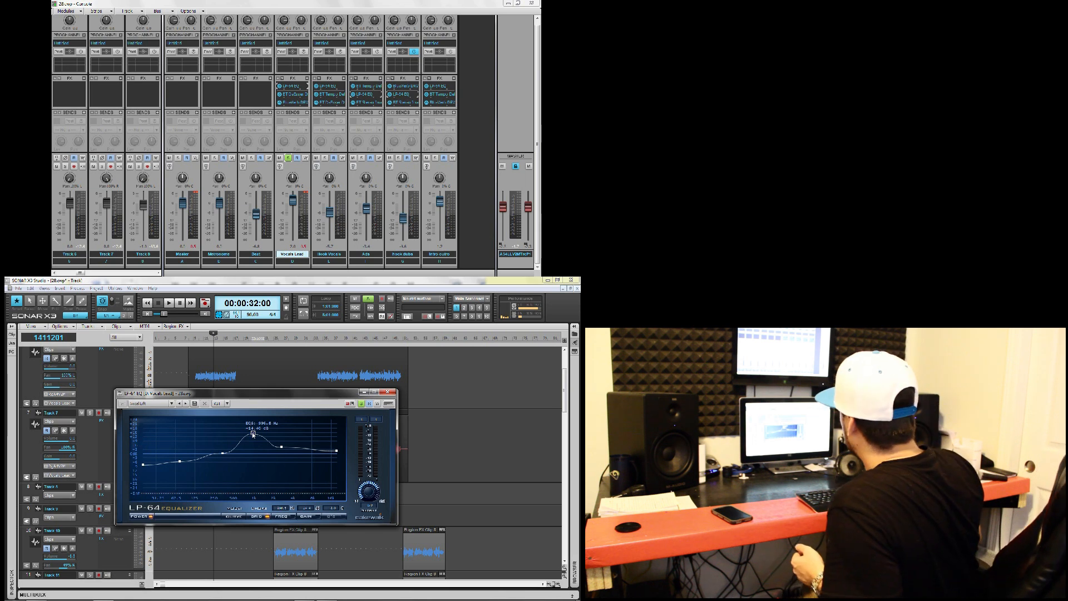
drag(254, 435, 254, 458)
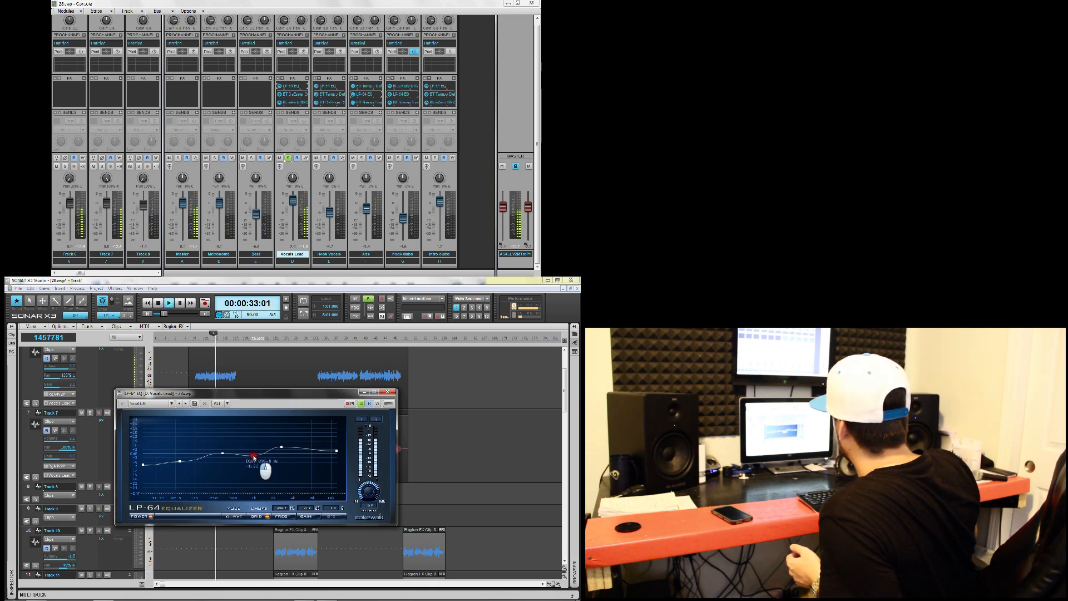
click(390, 392)
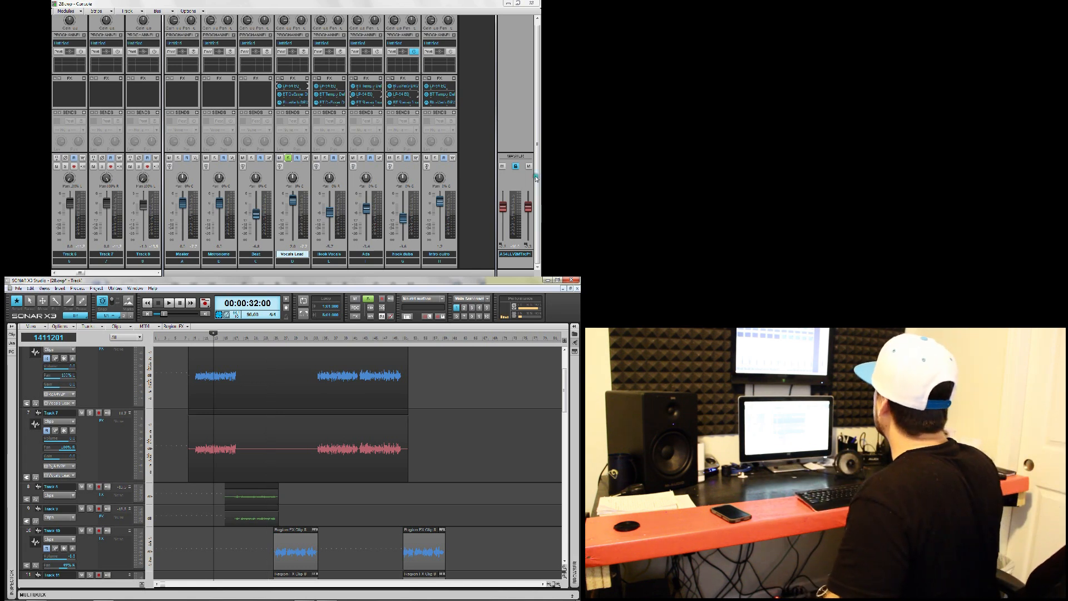
Lower the master output faders slightly and play the full mix from 00:00:32:00 with Vocals Lead unsoloed, checking the bus levels
click(501, 209)
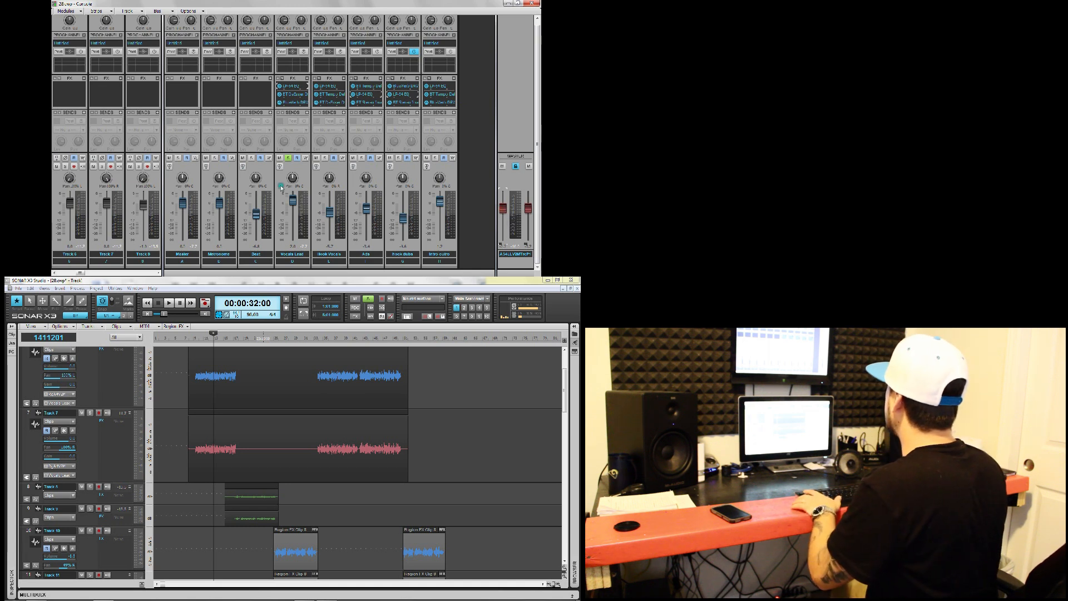
key(space)
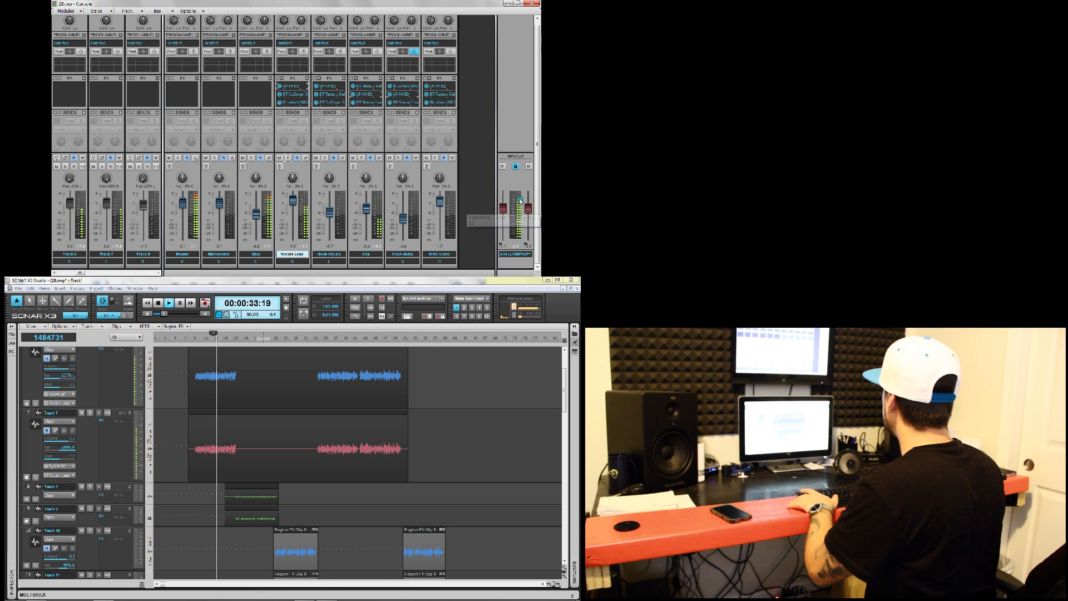
key(space)
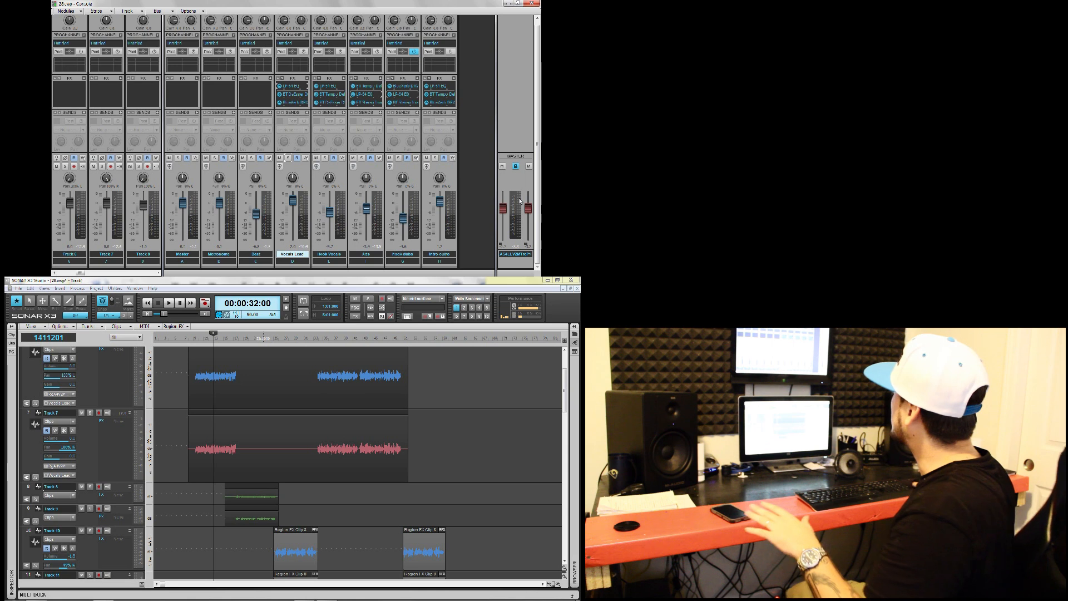
click(329, 196)
click(359, 194)
click(411, 201)
click(428, 197)
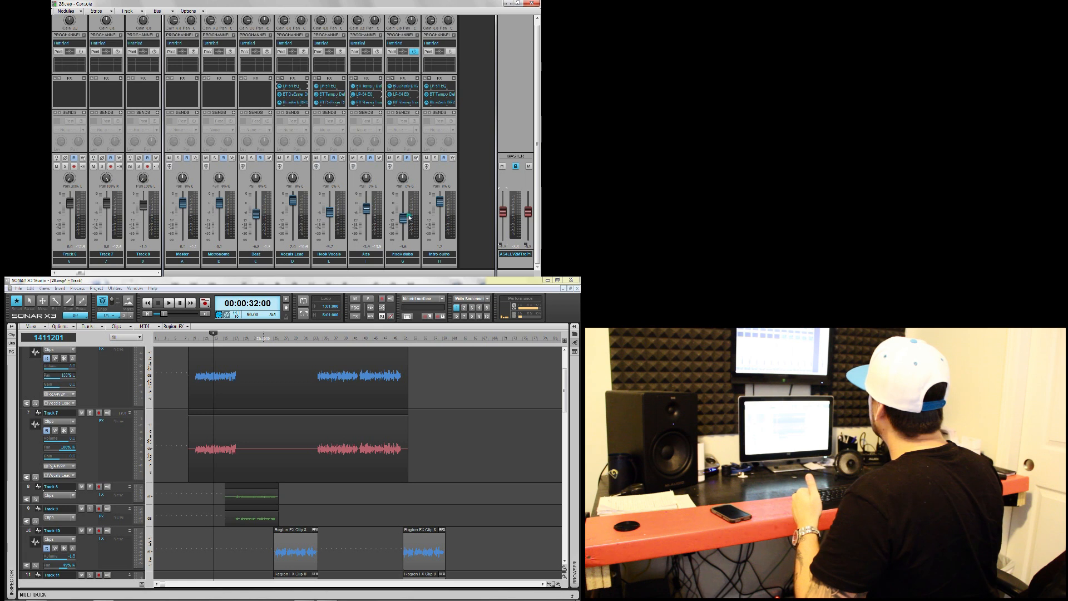
click(269, 78)
mouse_move(274, 85)
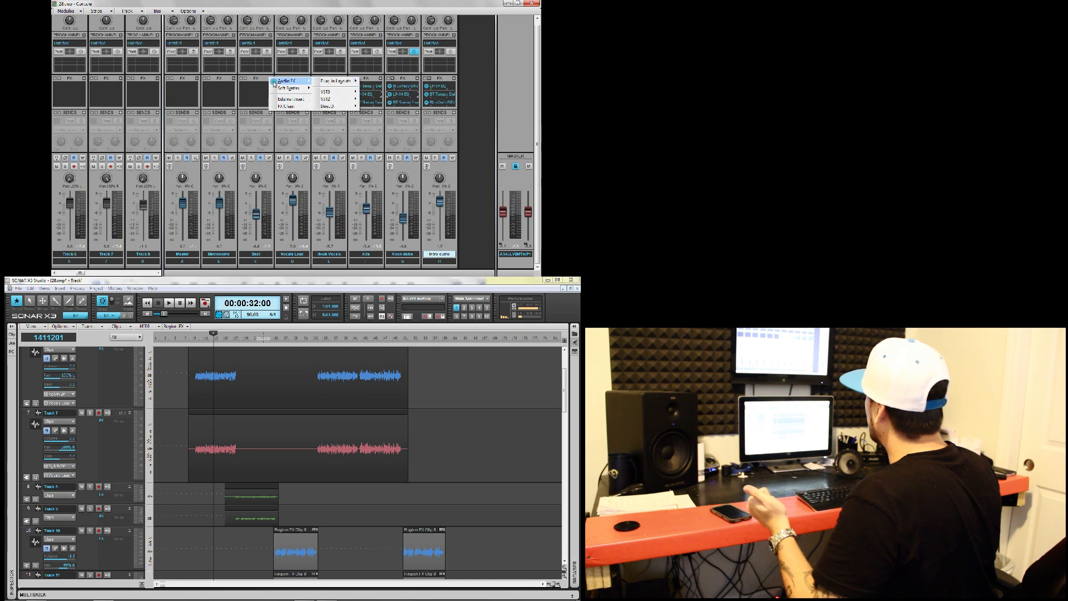
mouse_move(334, 99)
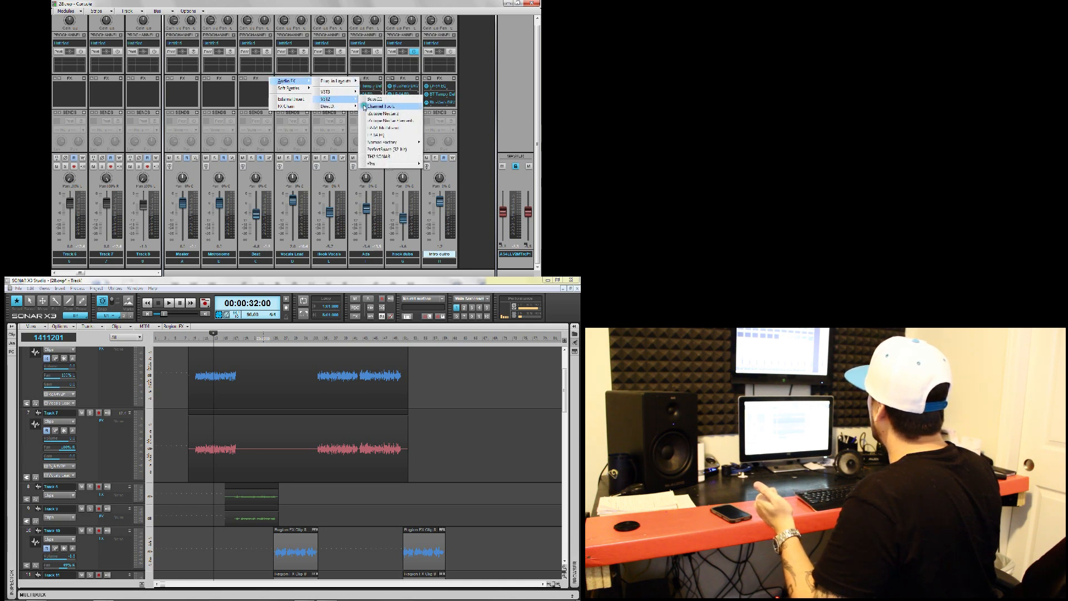
click(223, 111)
Insert an LP-64 EQ on the Master bus and roll off its highest frequencies
click(189, 103)
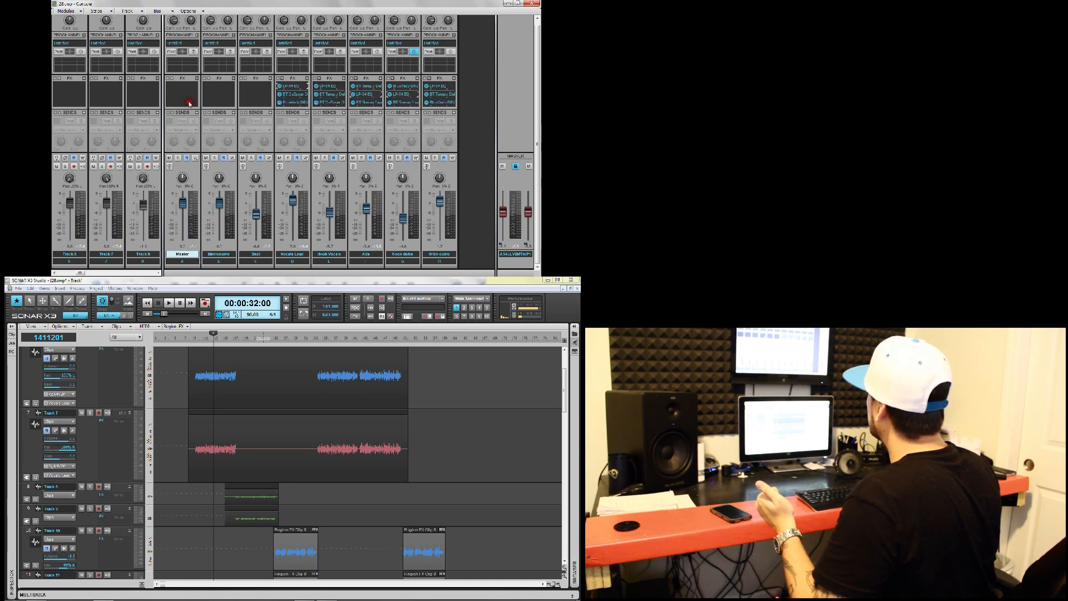
click(196, 82)
mouse_move(213, 81)
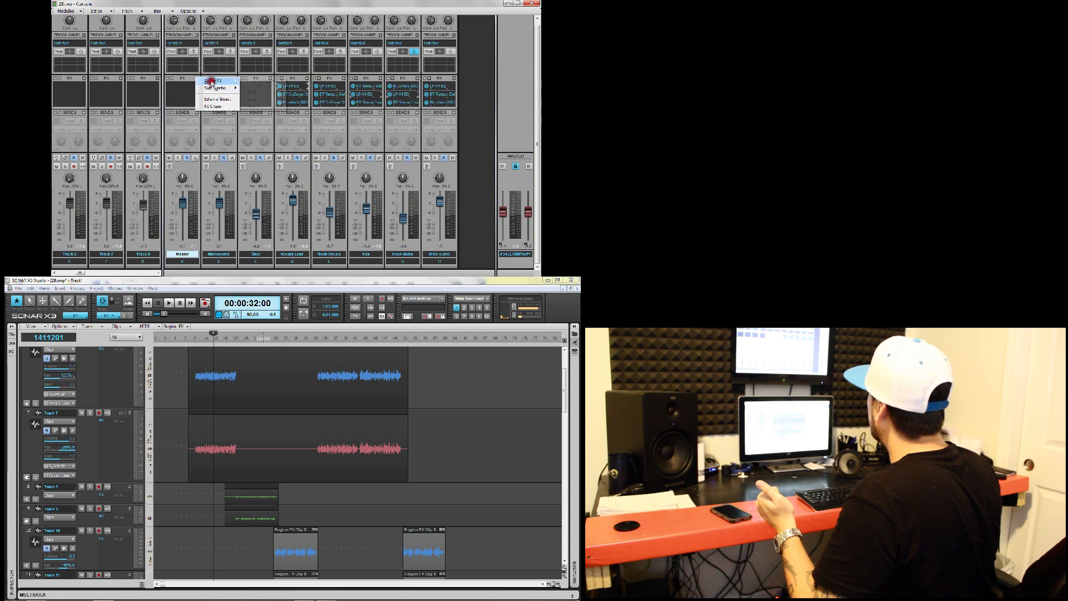
mouse_move(257, 101)
click(306, 133)
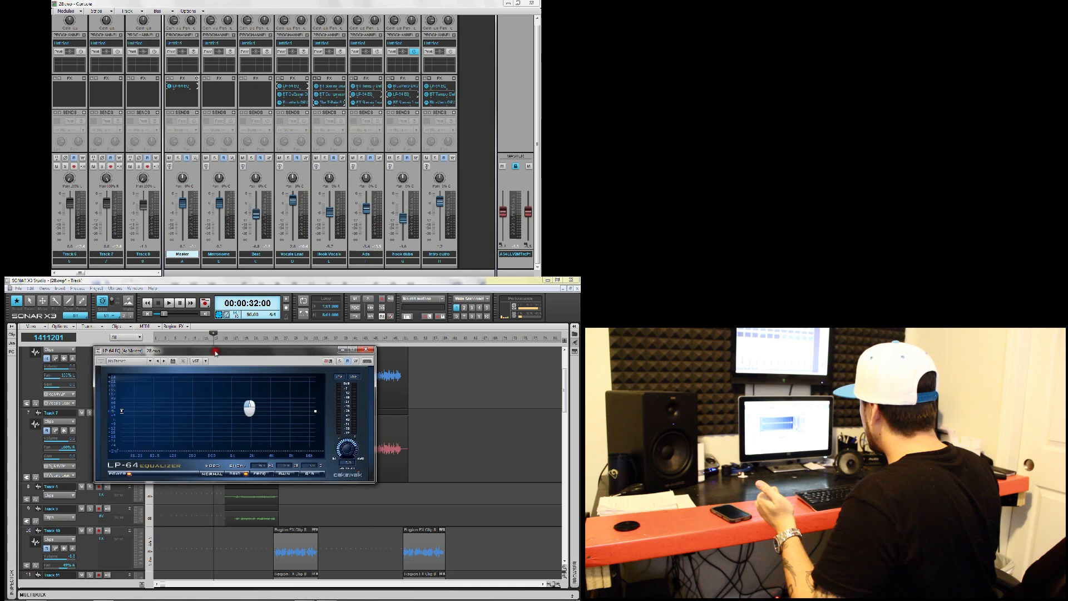
drag(312, 413, 310, 440)
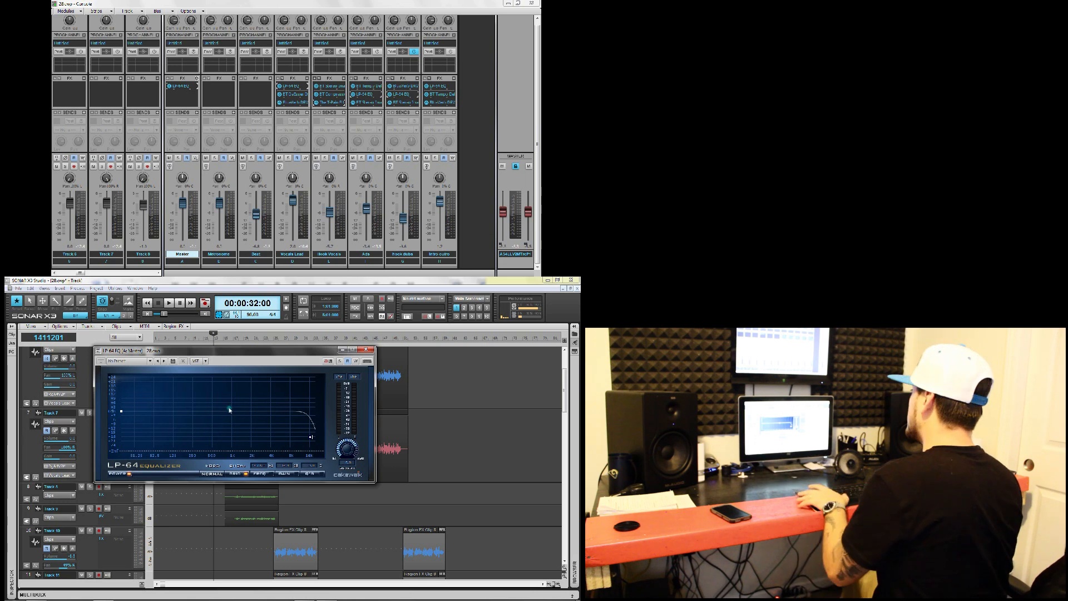
Play the mix from 00:00:32:00 and add a midrange band with a slight cut to the Master bus LP-64 EQ
key(space)
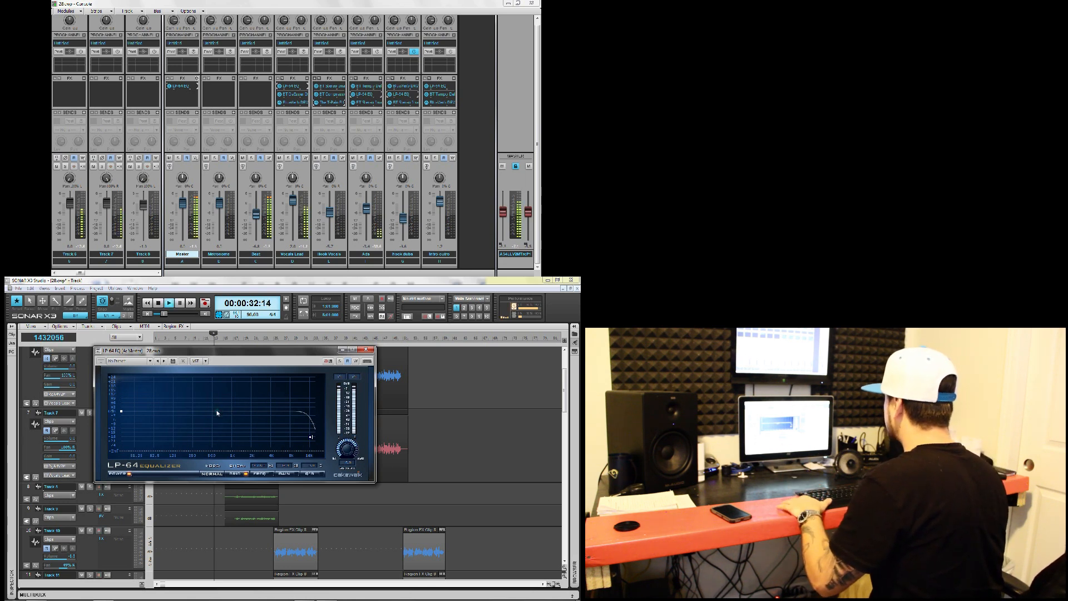
mouse_move(218, 412)
mouse_down()
mouse_move(216, 389)
mouse_move(218, 415)
mouse_up()
key(space)
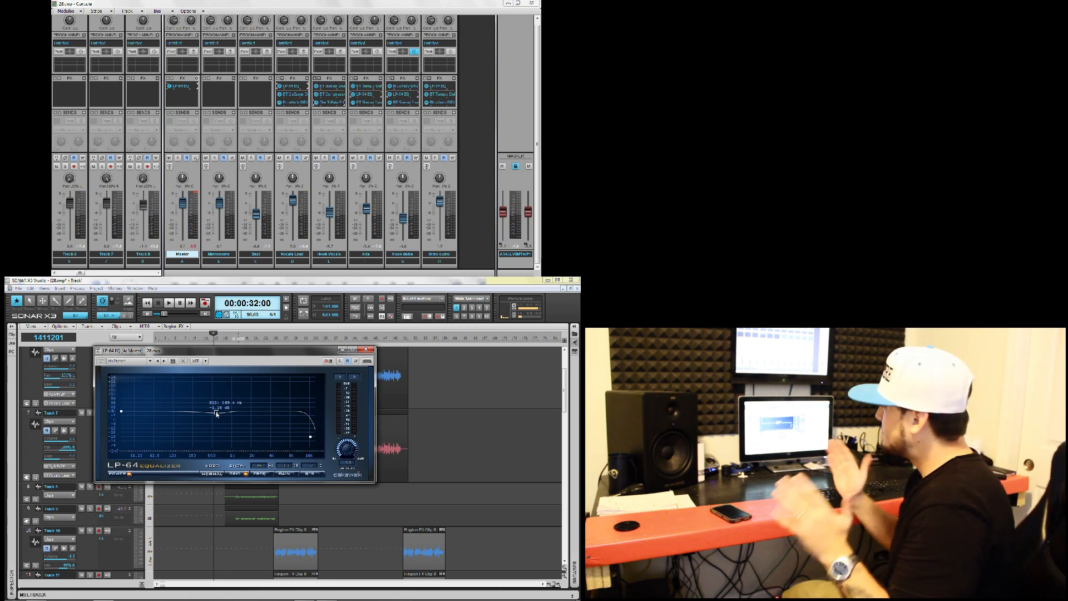
Raise the Master EQ's midrange band to a clear boost and audition it from 00:00:32:00
drag(217, 414, 215, 399)
key(space)
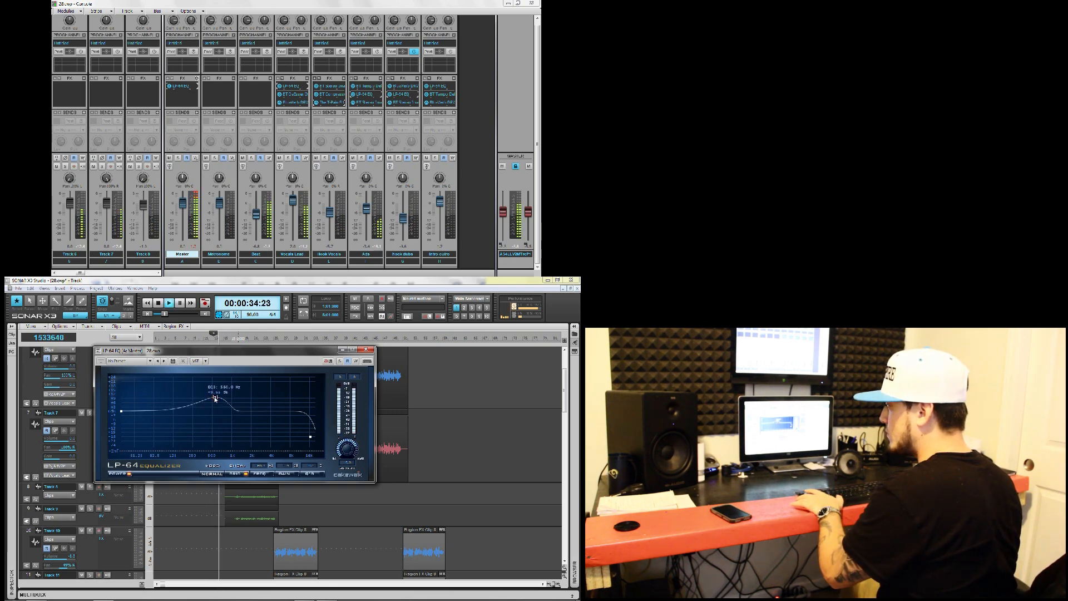
key(space)
Lower the Master EQ's midrange band to a slight cut of roughly 1 dB
drag(216, 400, 216, 410)
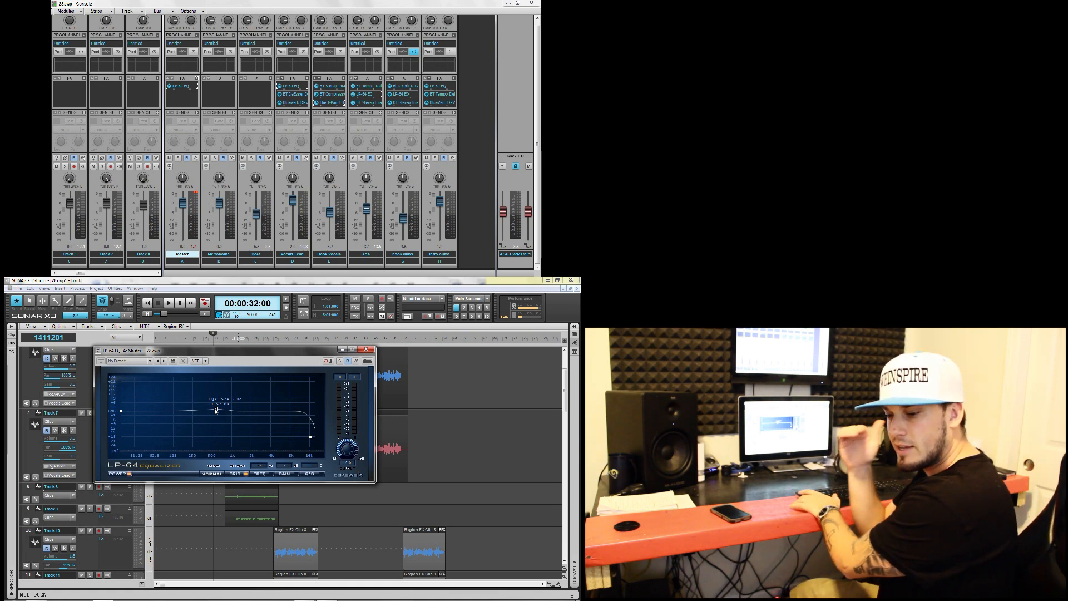
click(216, 410)
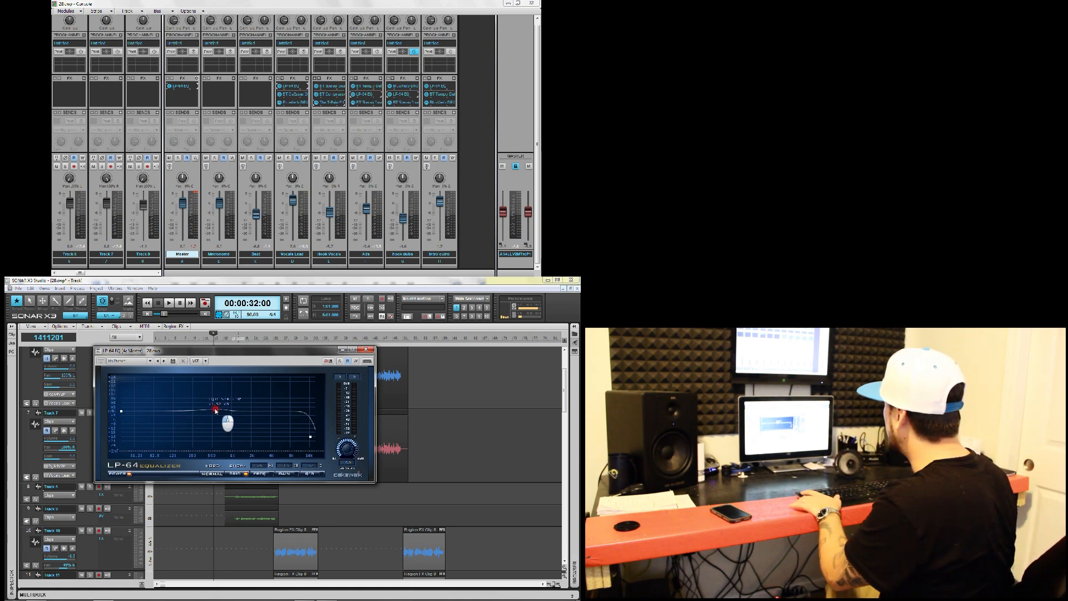
drag(215, 410, 216, 414)
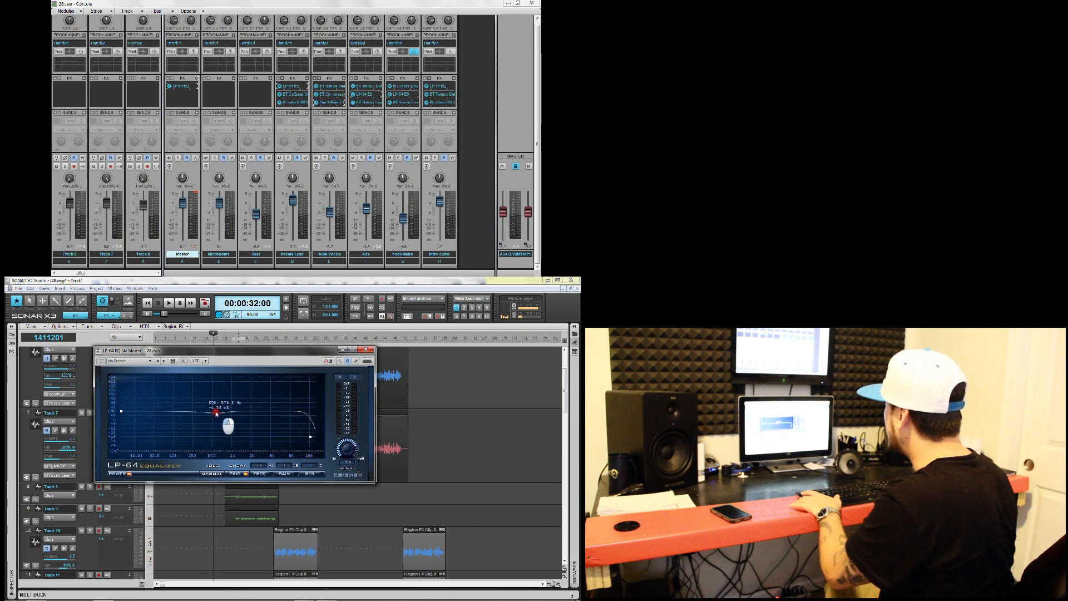
drag(216, 414, 216, 413)
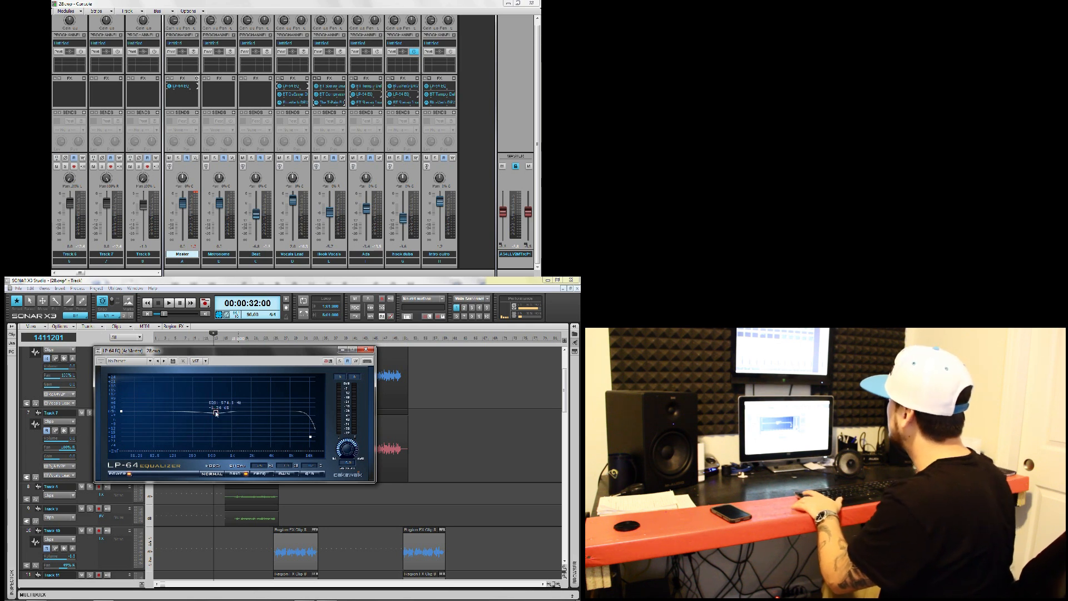
Add a high-frequency band with a gentle boost just below the Master EQ's roll-off while the mix plays
key(space)
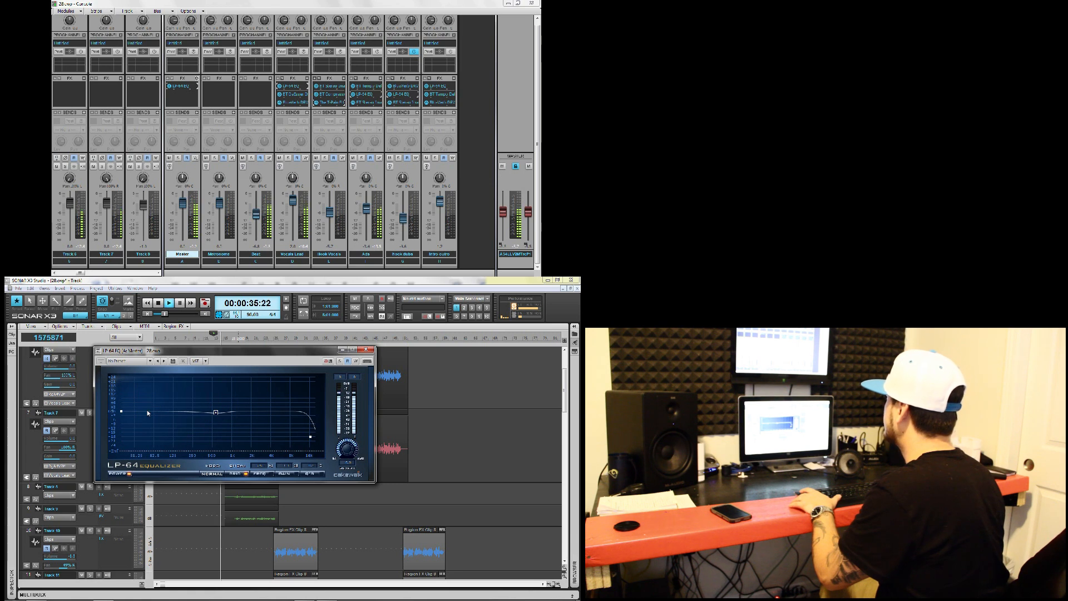
click(273, 411)
drag(272, 412, 289, 409)
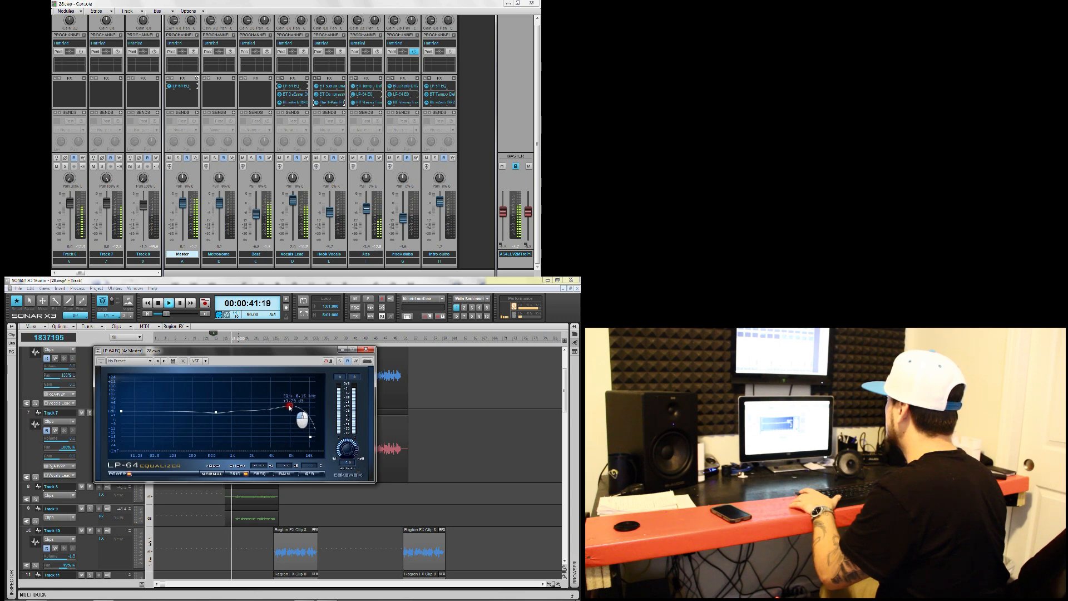
key(space)
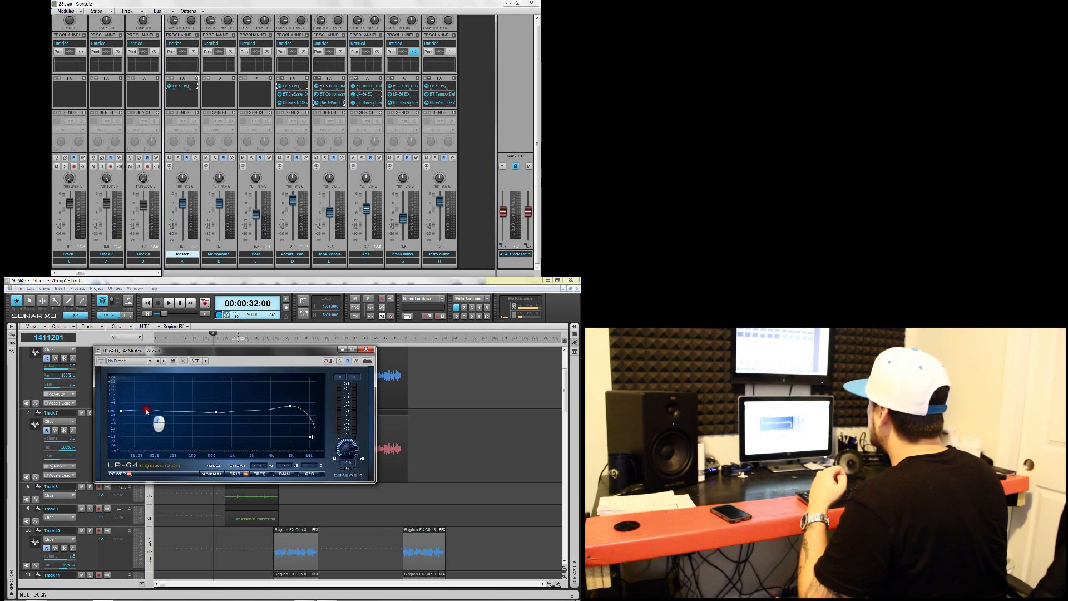
Add a gently boosted low-frequency band to the Master EQ, check it from 00:00:32:00, and close the EQ
drag(147, 411, 146, 409)
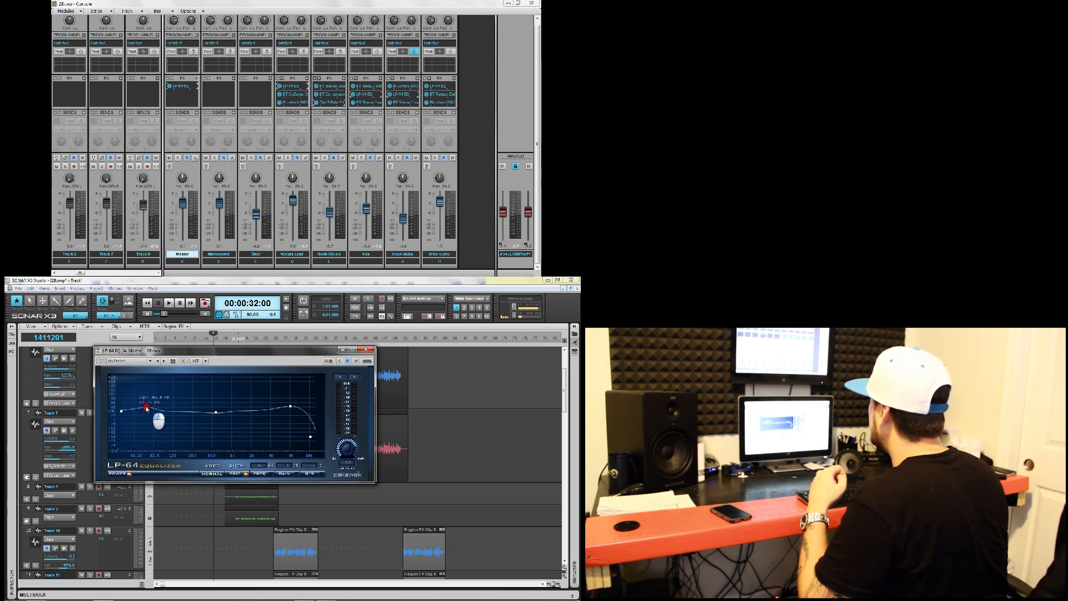
drag(147, 408, 147, 409)
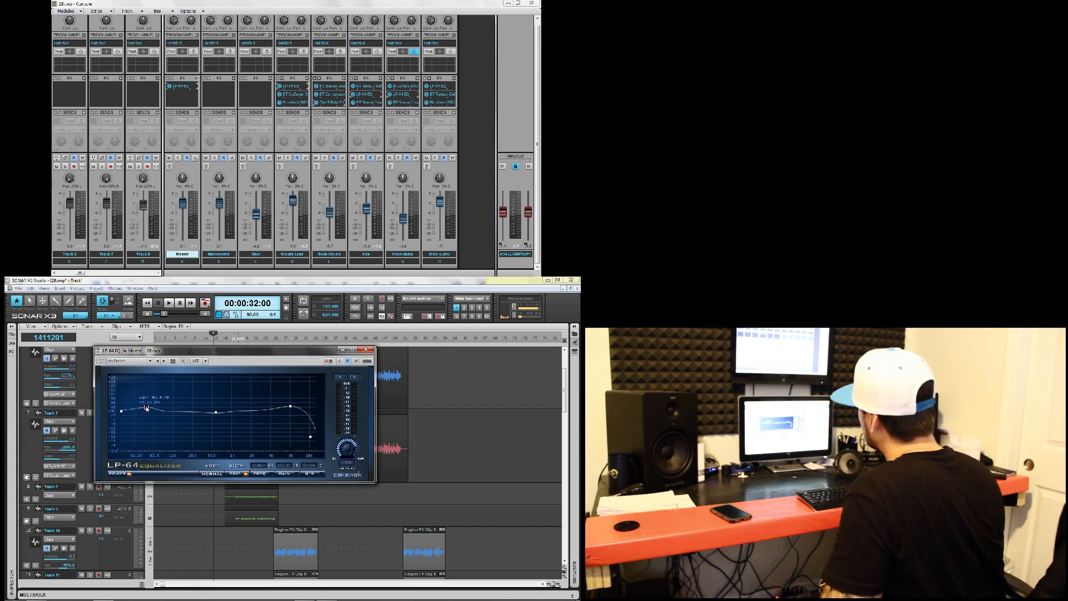
key(space)
click(147, 408)
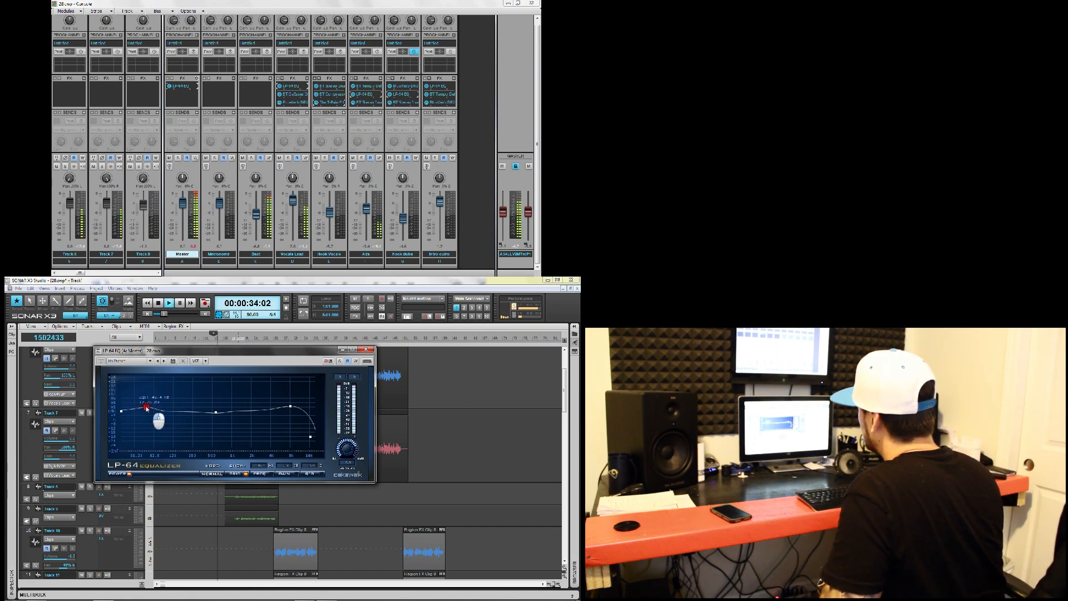
key(space)
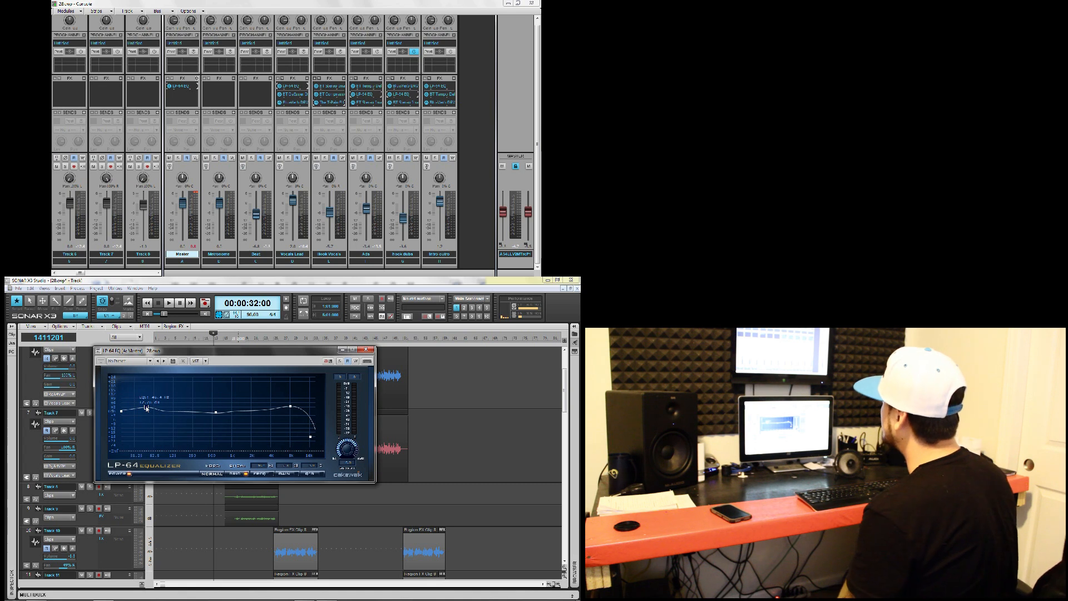
click(366, 350)
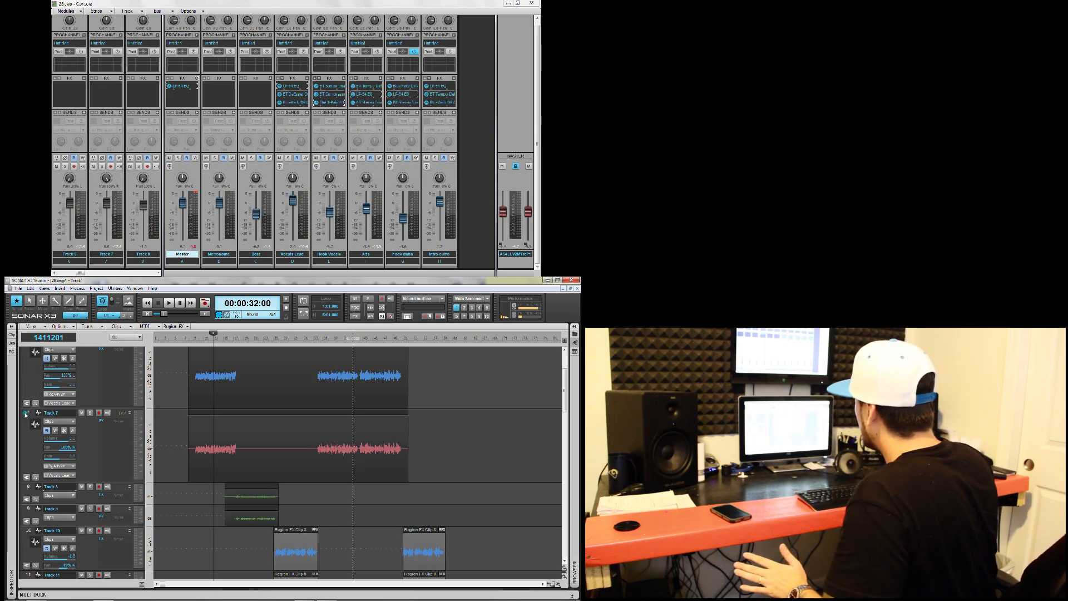
Select all tracks and clips with the playhead at 00:00:00:00, and view the project's export options without exporting
key(ctrl+a)
key(w)
click(19, 290)
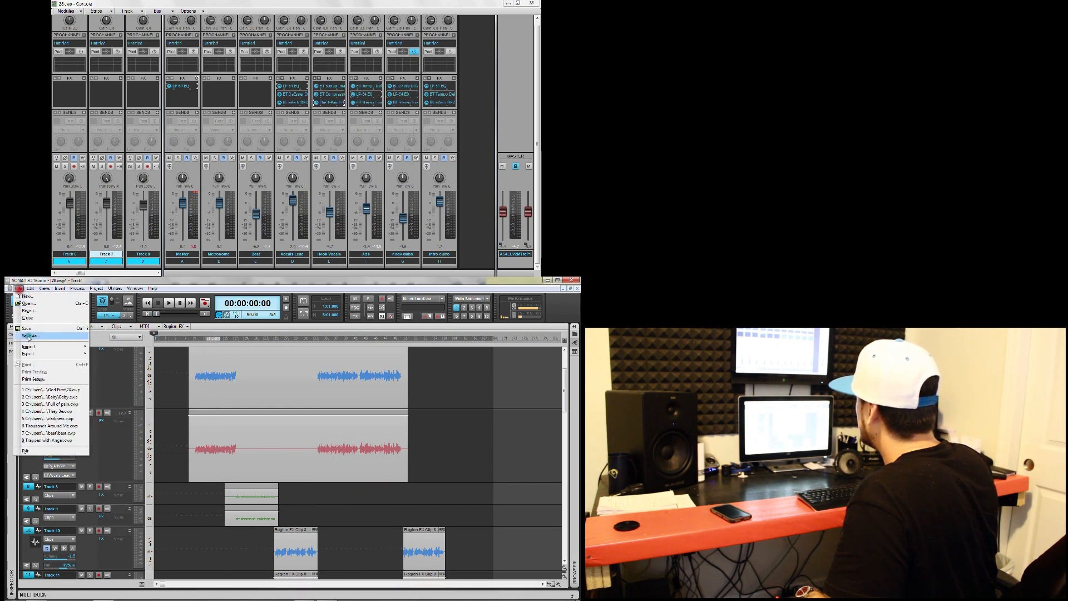
mouse_move(50, 353)
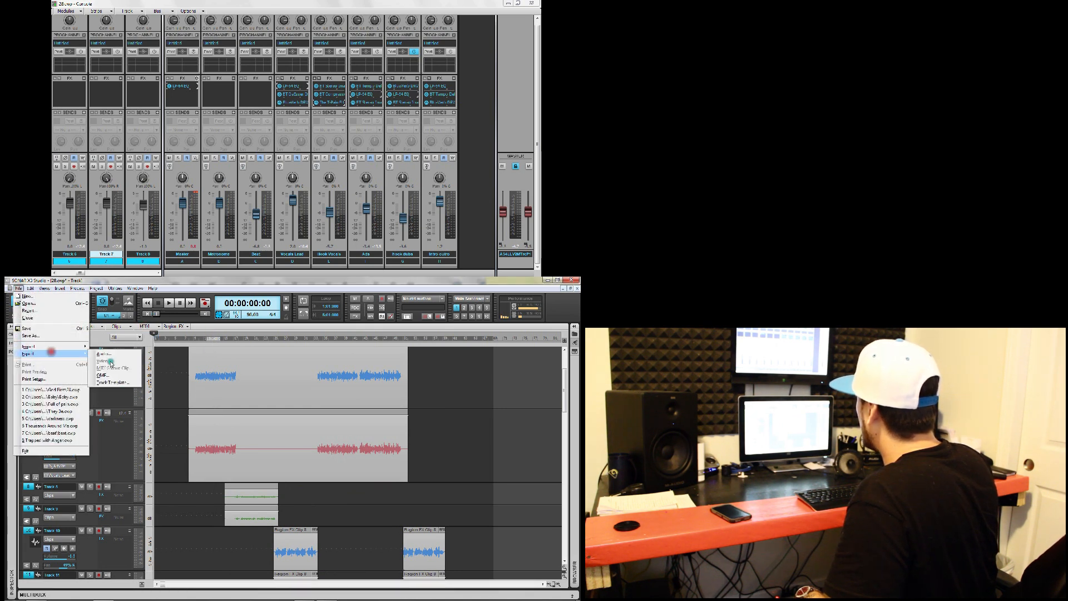
click(89, 458)
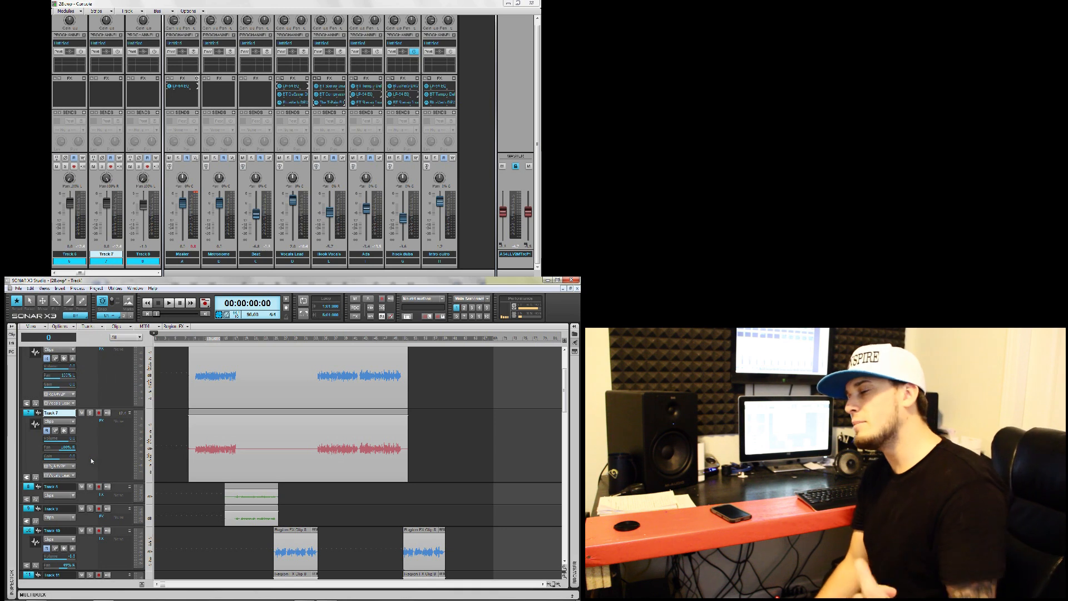